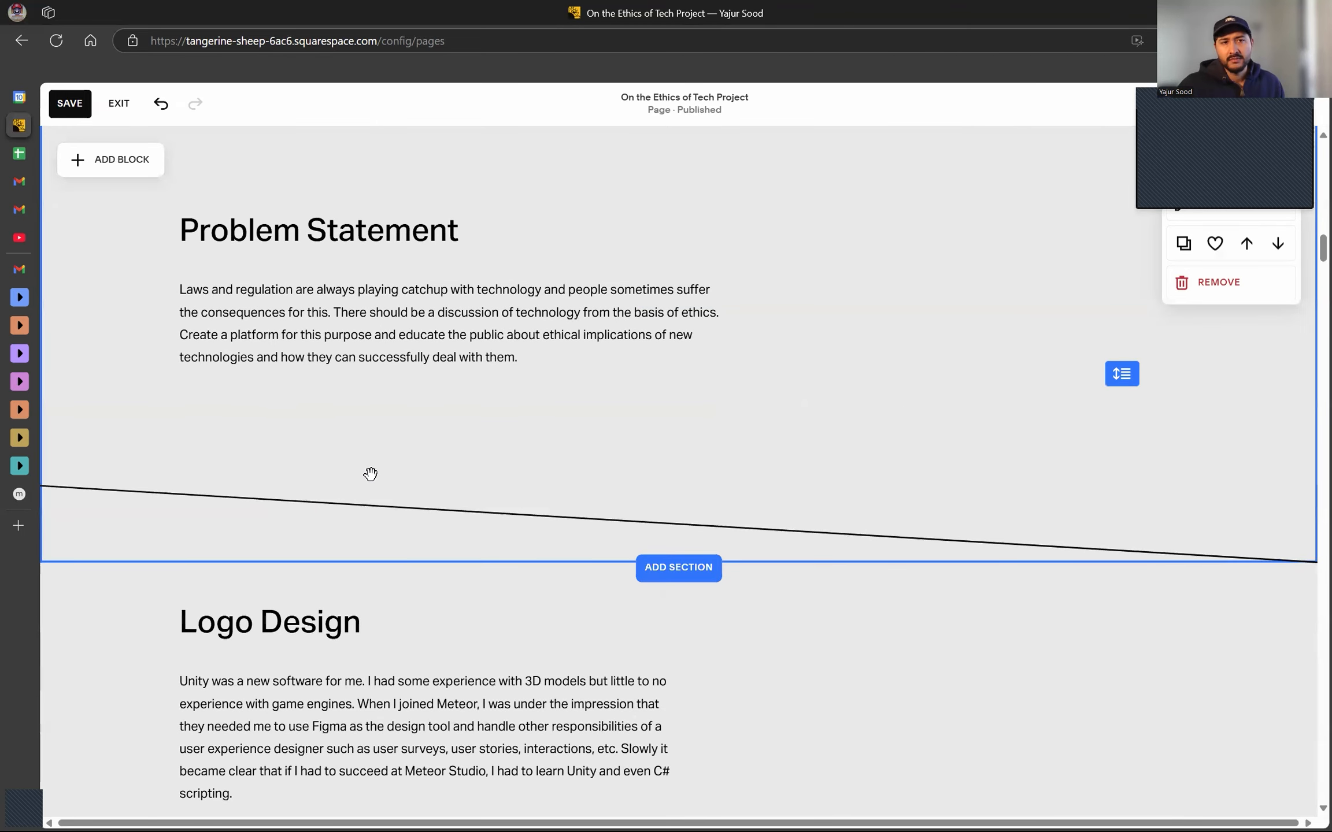
Replace the "Logo Design" heading below the Problem Statement section with "Finalizing the tools".
{"action": "scroll", "coordinate": [370, 474], "scroll_direction": "down", "scroll_amount": 2}
{"action": "double_click", "coordinate": [338, 482]}
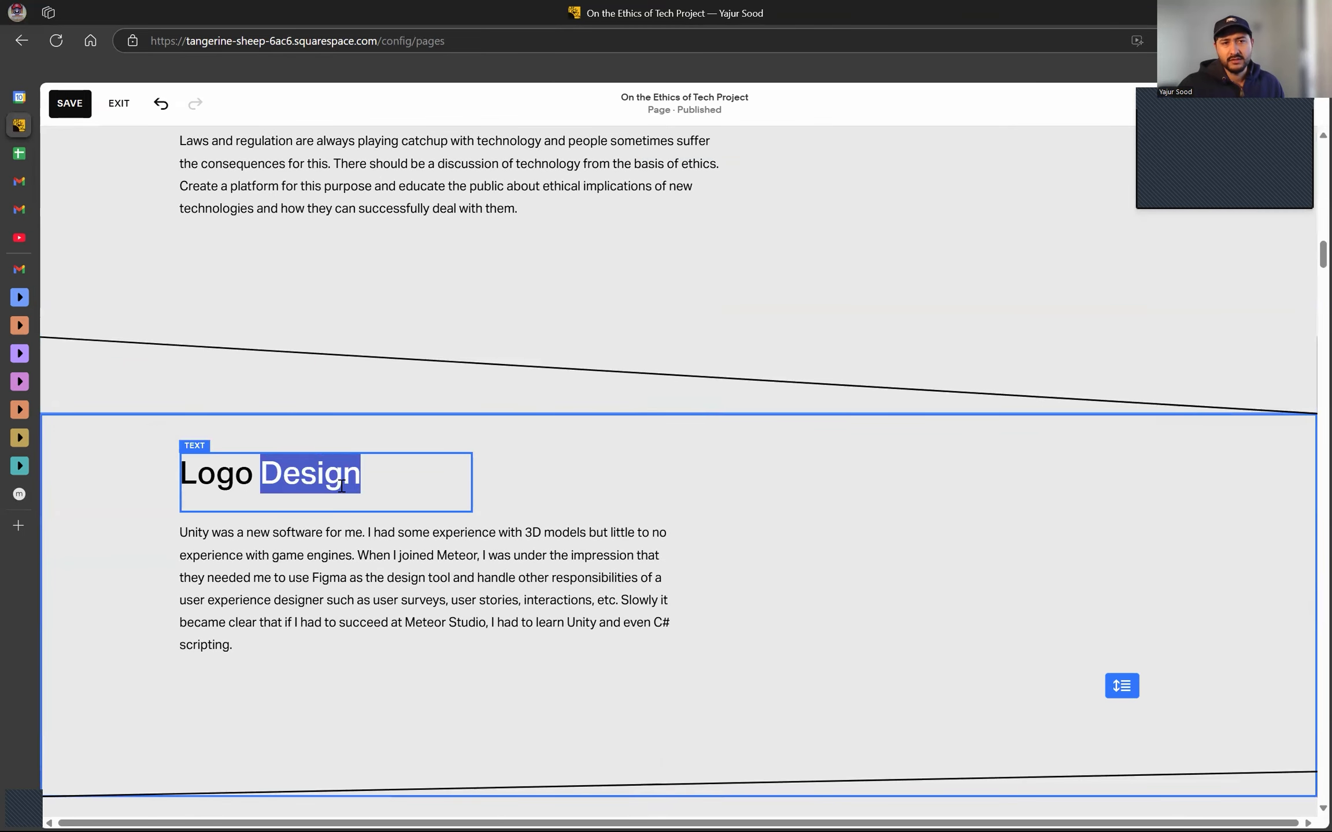
{"action": "triple_click", "coordinate": [341, 484]}
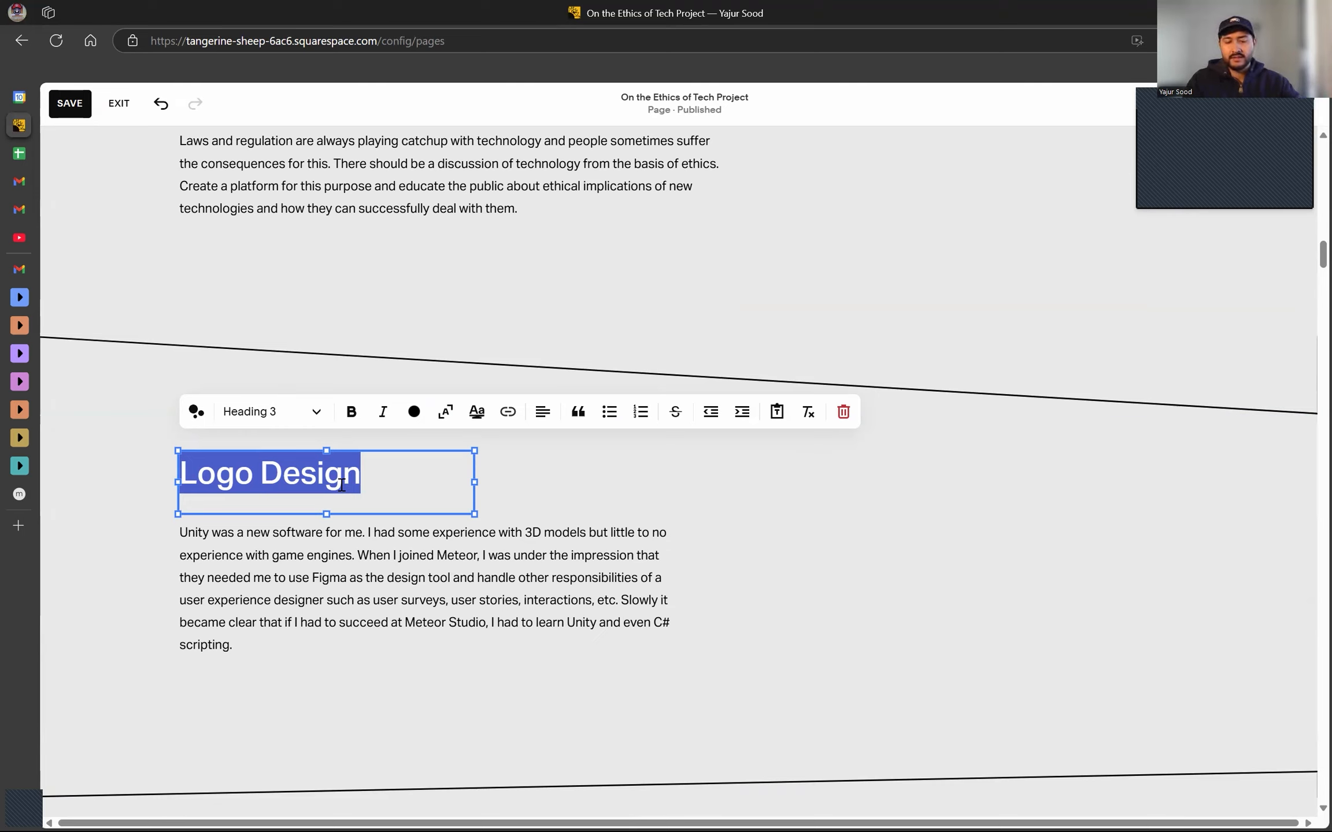
{"action": "type", "text": "Tools"}
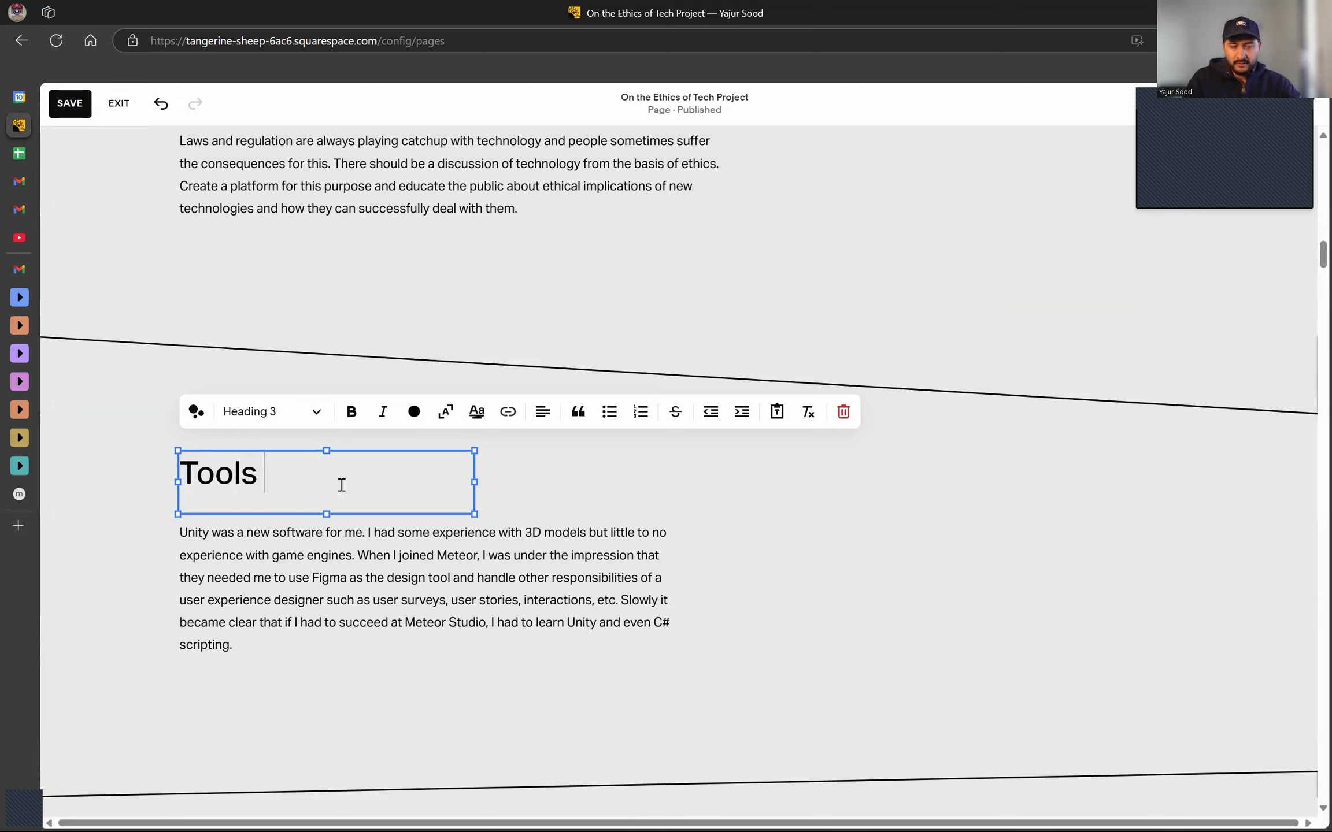
{"action": "key", "text": "BackSpace"}
{"action": "key", "text": "BackSpace"}
{"action": "key", "text": "BackSpace"}
{"action": "key", "text": "BackSpace"}
{"action": "key", "text": "BackSpace"}
{"action": "key", "text": "BackSpace"}
{"action": "type", "text": "Deciding"}
{"action": "key", "text": "BackSpace"}
{"action": "key", "text": "BackSpace"}
{"action": "key", "text": "BackSpace"}
{"action": "key", "text": "BackSpace"}
{"action": "key", "text": "BackSpace"}
{"action": "key", "text": "BackSpace"}
{"action": "key", "text": "BackSpace"}
{"action": "key", "text": "BackSpace"}
{"action": "key", "text": "BackSpace"}
{"action": "type", "text": "Finalizing"}
{"action": "key", "text": "ctrl+z"}
{"action": "key", "text": "ctrl+z"}
{"action": "key", "text": "BackSpace"}
{"action": "key", "text": "BackSpace"}
{"action": "key", "text": "BackSpace"}
{"action": "key", "text": "BackSpace"}
{"action": "key", "text": "BackSpace"}
{"action": "key", "text": "BackSpace"}
{"action": "type", "text": "Finalizing the too"}
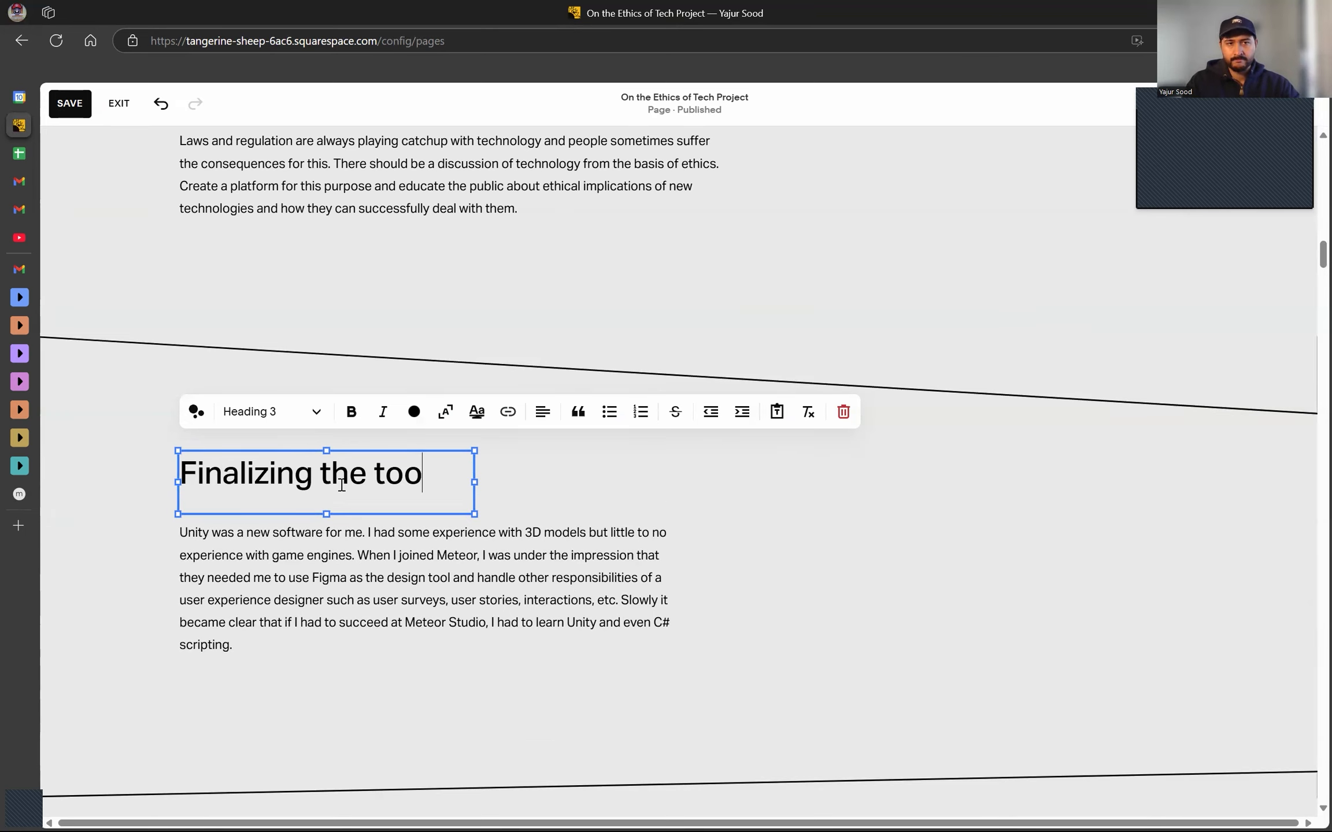
{"action": "type", "text": "ls"}
Replace the body text under the tools heading with sentences about choosing Framer to build the website because peers recommended it "left and right!".
{"action": "double_click", "coordinate": [373, 552]}
{"action": "key", "text": "ctrl+a"}
{"action": "type", "text": "I chose Fraer"}
{"action": "key", "text": "BackSpace"}
{"action": "key", "text": "BackSpace"}
{"action": "type", "text": "mer as"}
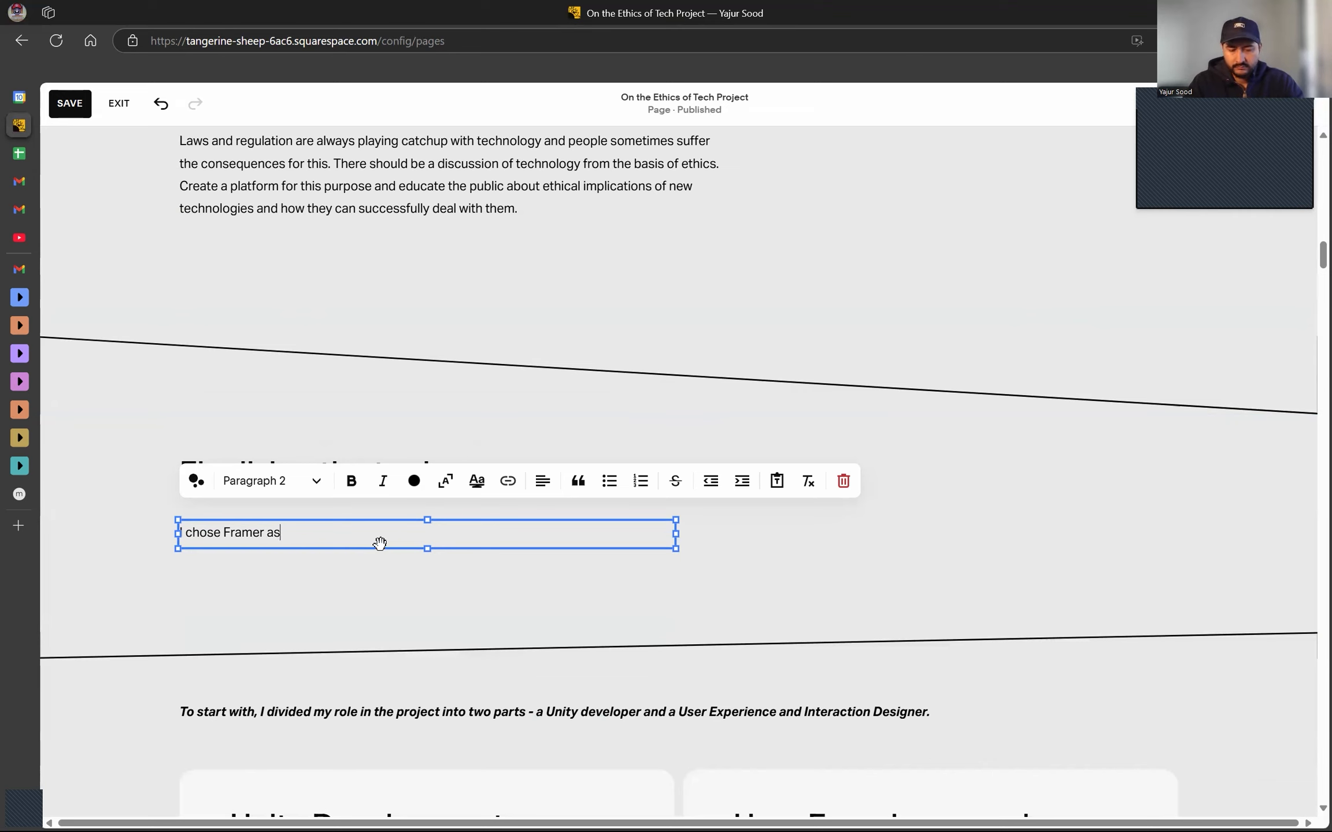
{"action": "type", "text": " my tool to build the website because it was being recomm"}
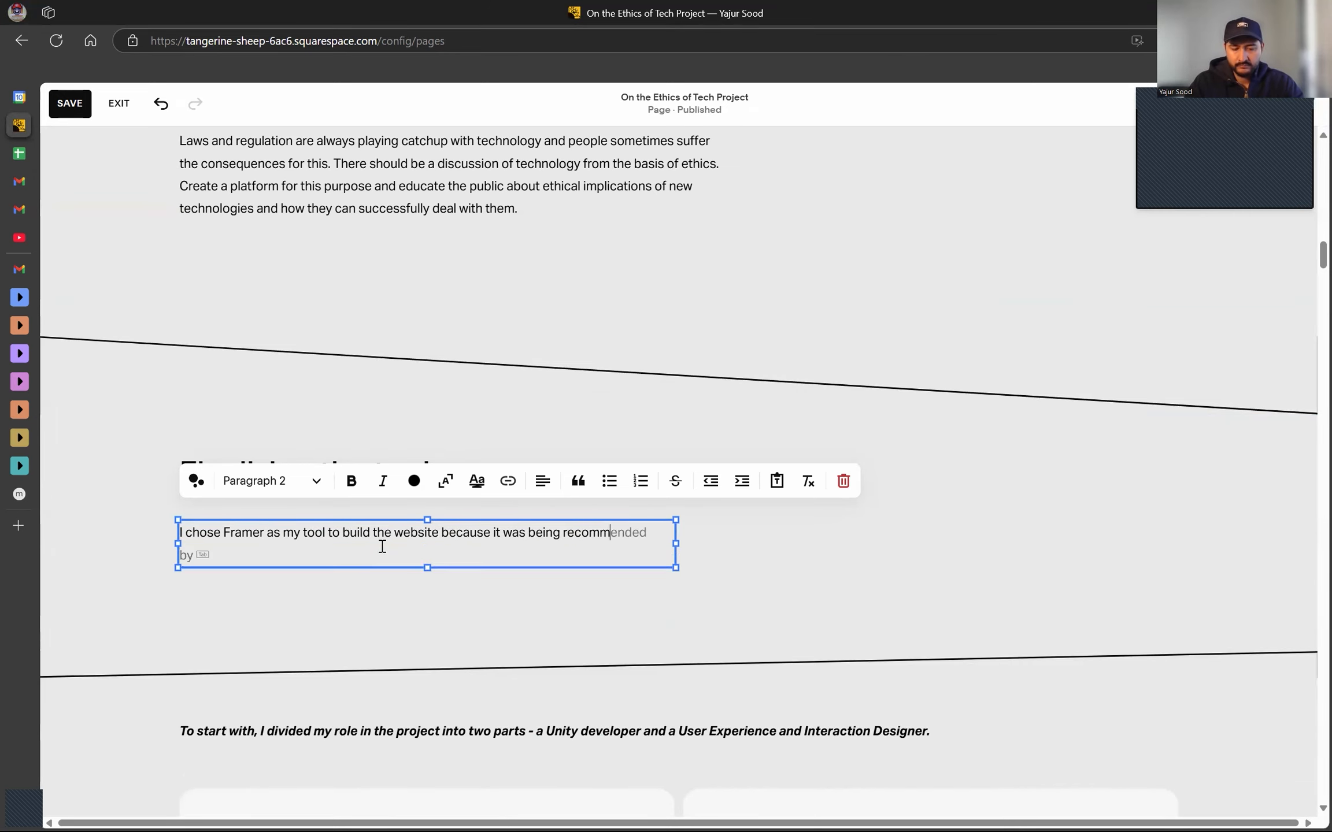
{"action": "type", "text": "ended by my peers left and right! I could not get away from the conversation ab"}
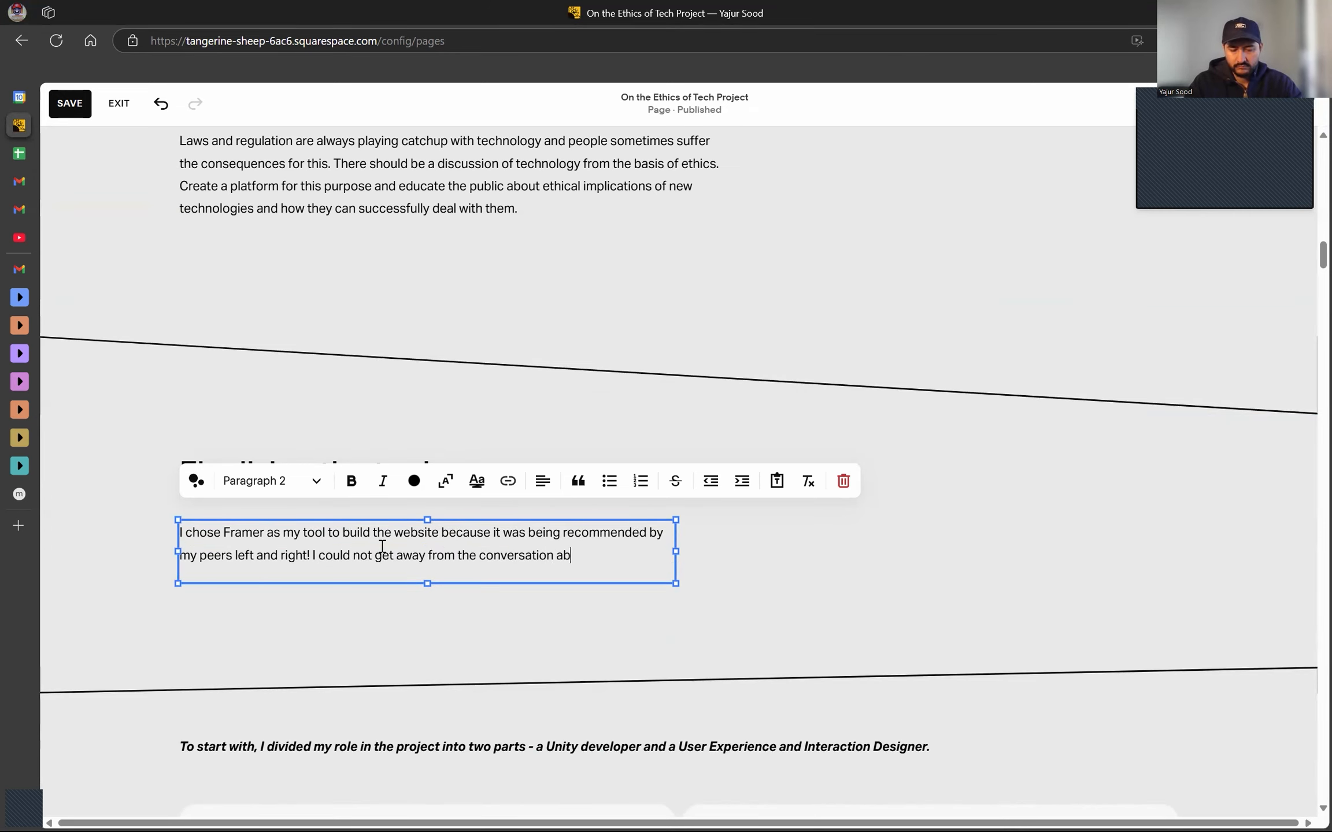
Complete the Framer paragraph with its gaining traction and the good opportunity to try it out and learn a new skill for the CV.
{"action": "type", "text": "out Framer. It seemed to be gaining"}
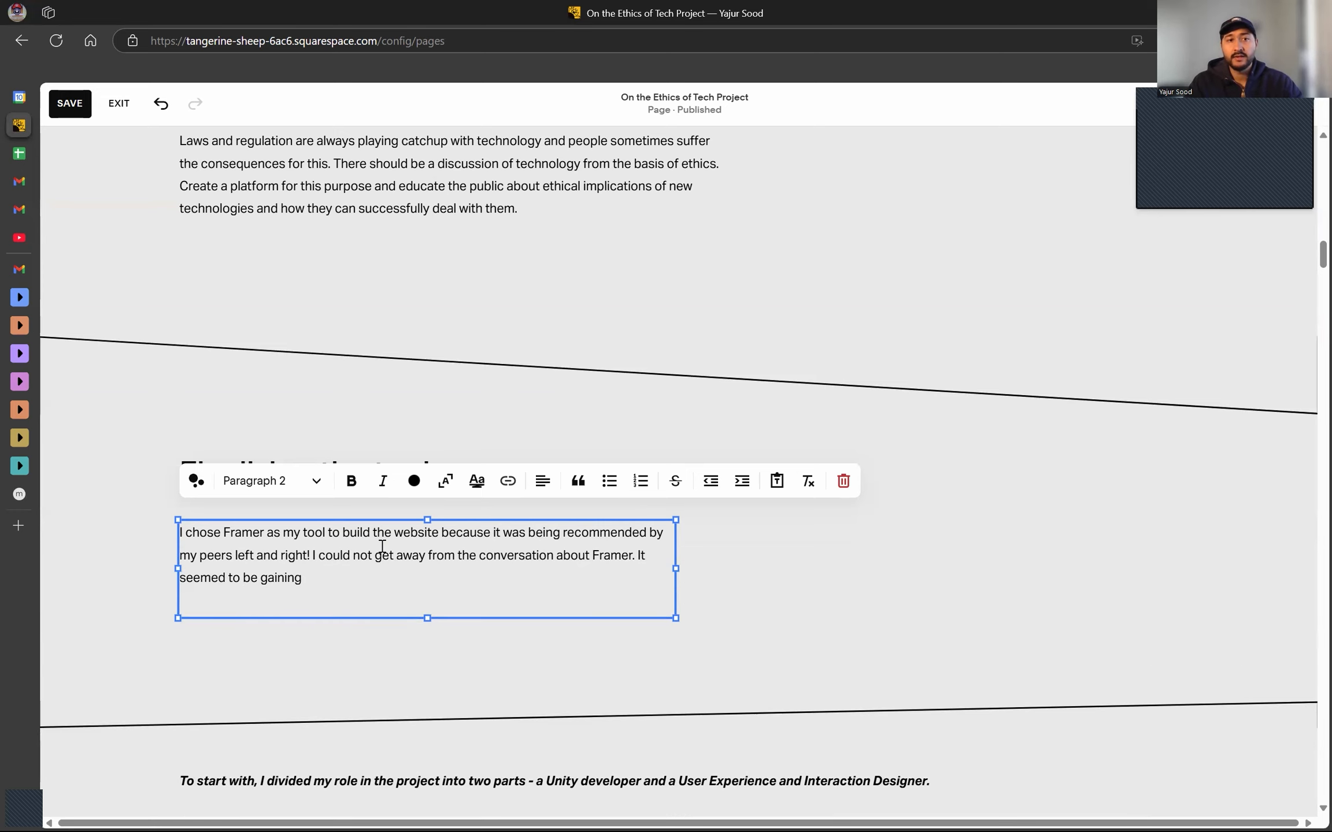
{"action": "type", "text": " tractions"}
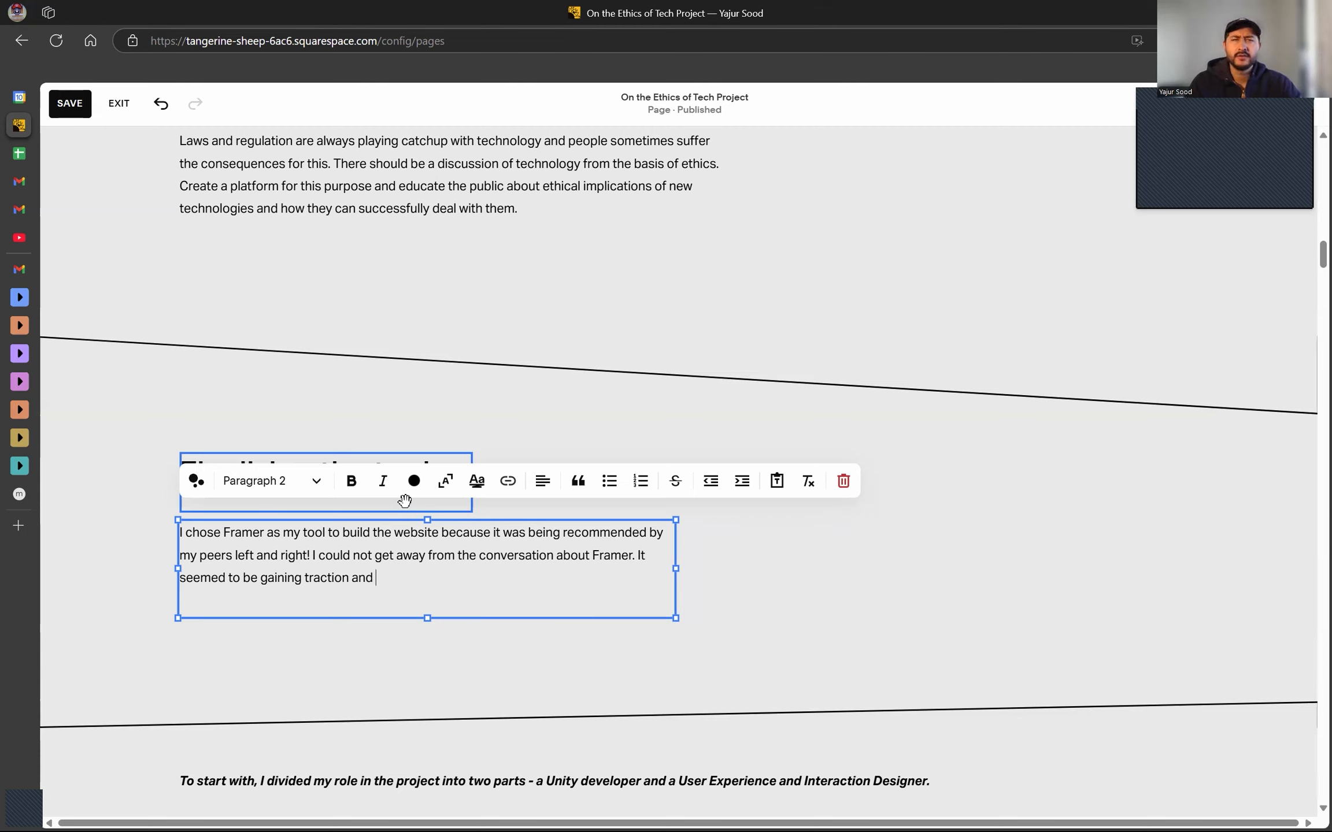
{"action": "key", "text": "BackSpace"}
{"action": "key", "text": "BackSpace"}
{"action": "key", "text": "BackSpace"}
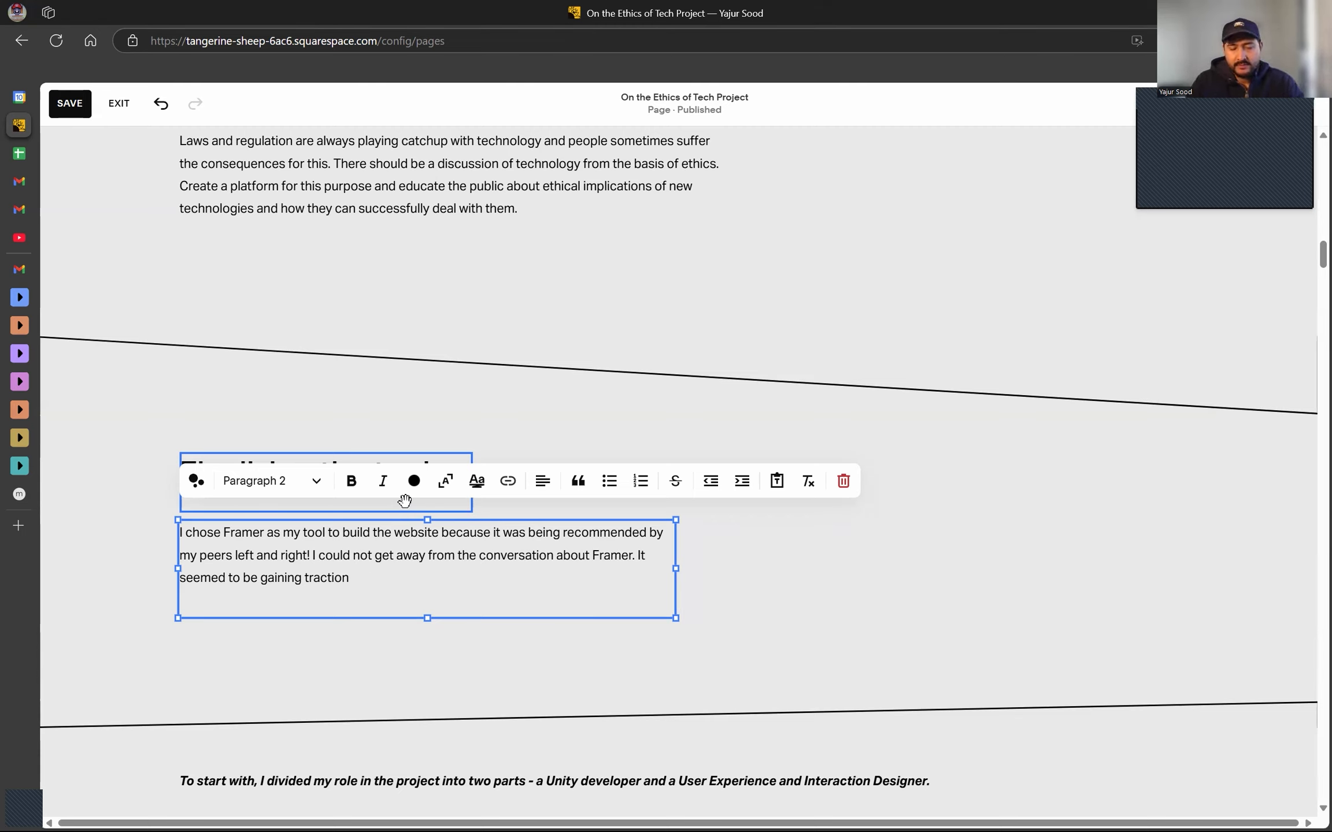
{"action": "type", "text": "I thought this would be a good opportunity to try it out and se"}
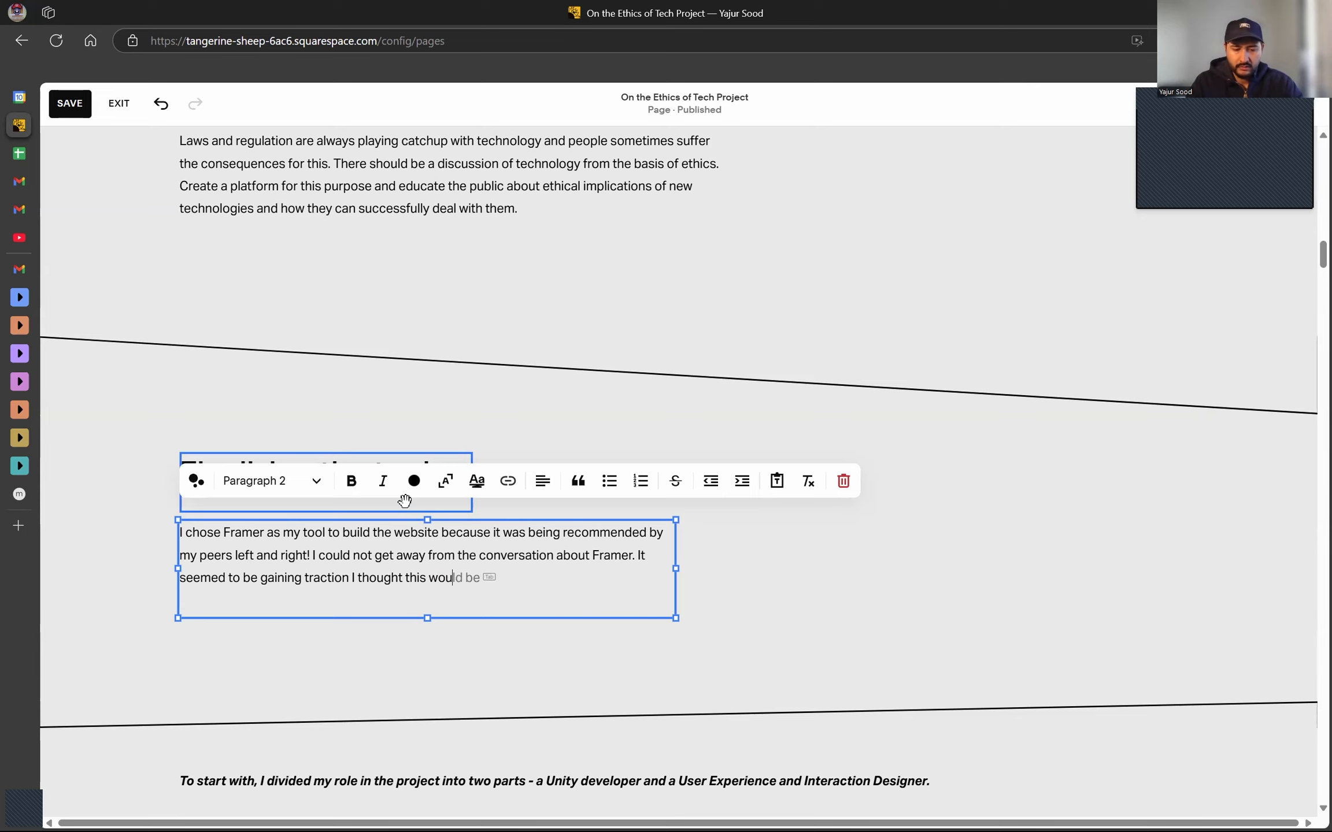
{"action": "key", "text": "BackSpace"}
{"action": "key", "text": "BackSpace"}
{"action": "type", "text": "learn this new skill to "}
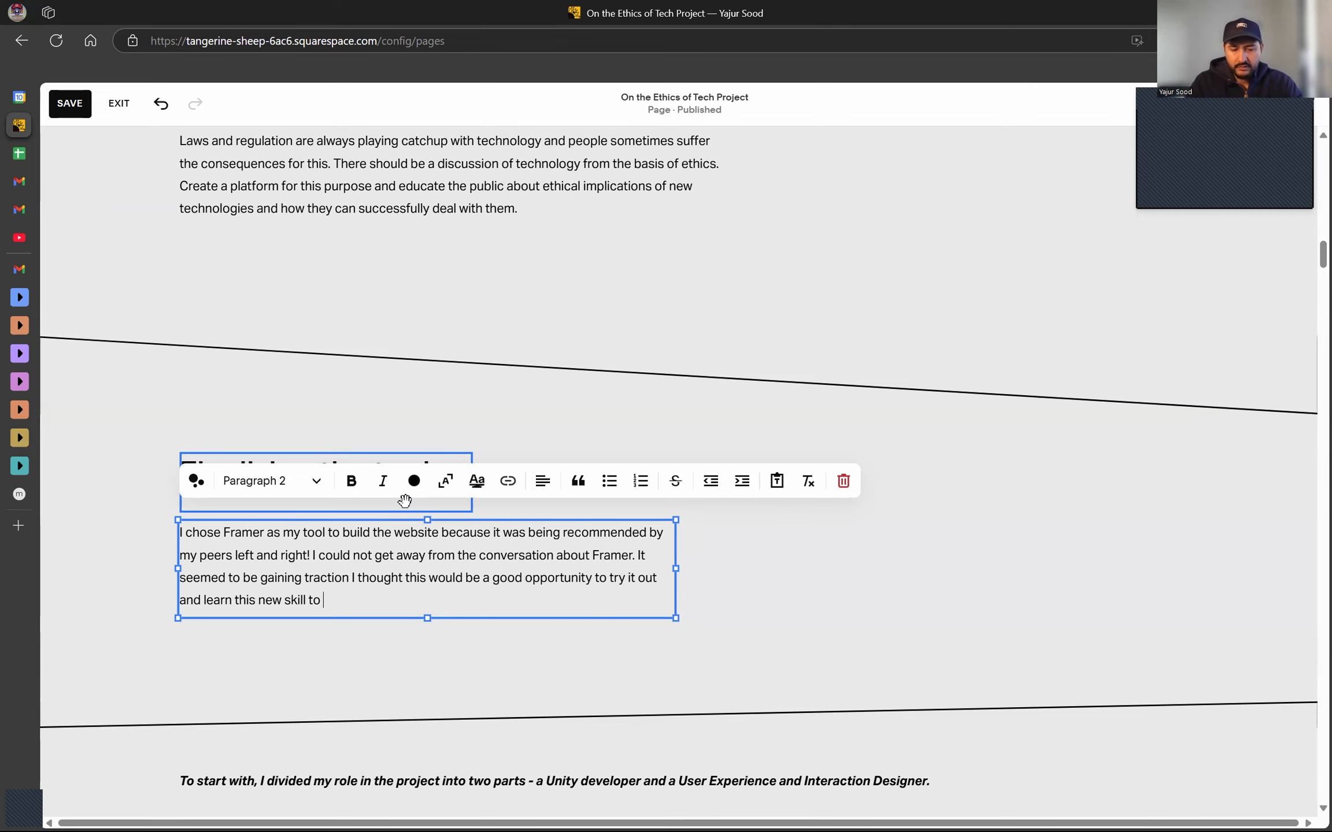
{"action": "type", "text": "add to my CV."}
Add a second paragraph about branding on Figma, wanting to program the website at first, and settling for Framer due to two other programming projects.
{"action": "key", "text": "Return"}
{"action": "type", "text": "I still did my branding on Figma because "}
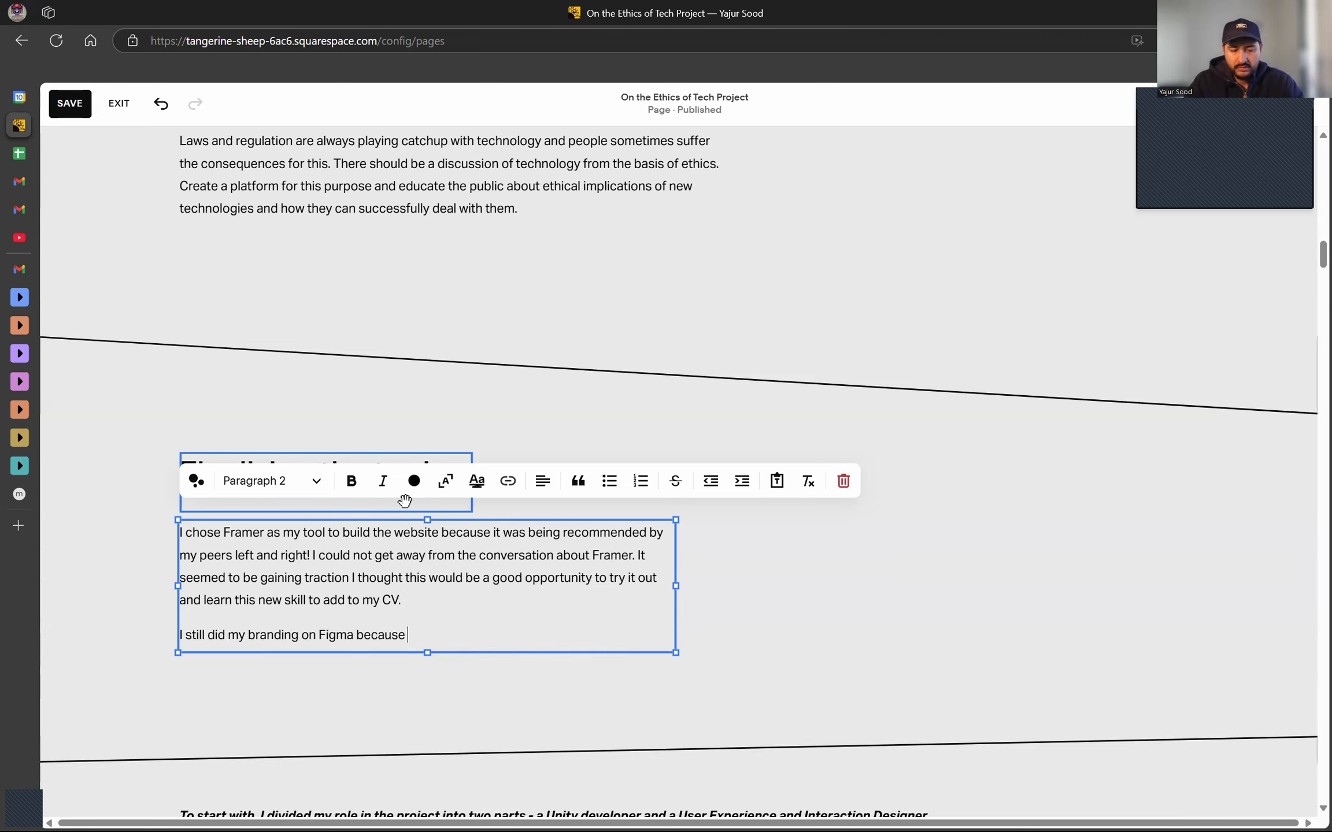
{"action": "type", "text": "I started doing my branding a few months "}
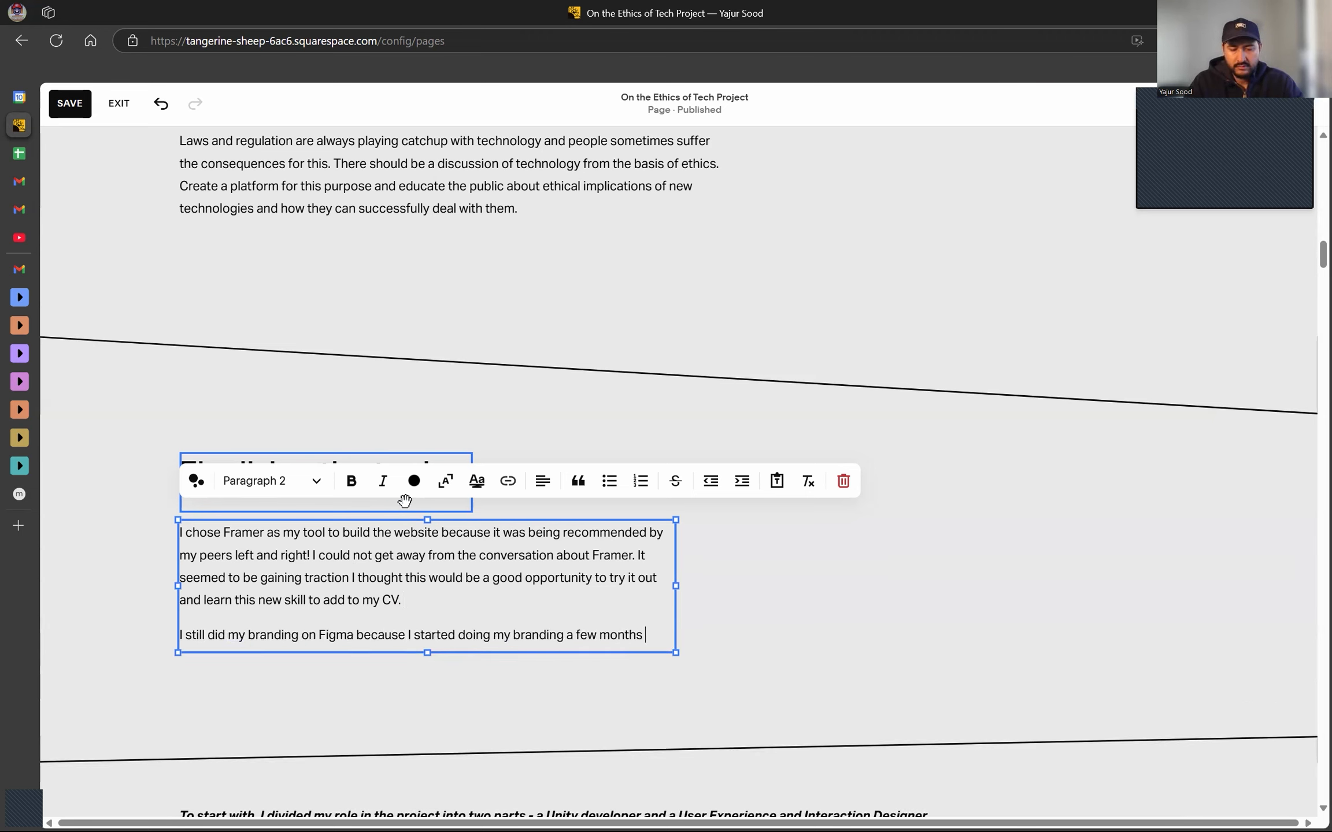
{"action": "type", "text": "before I actually sat down to create the website on Framer."}
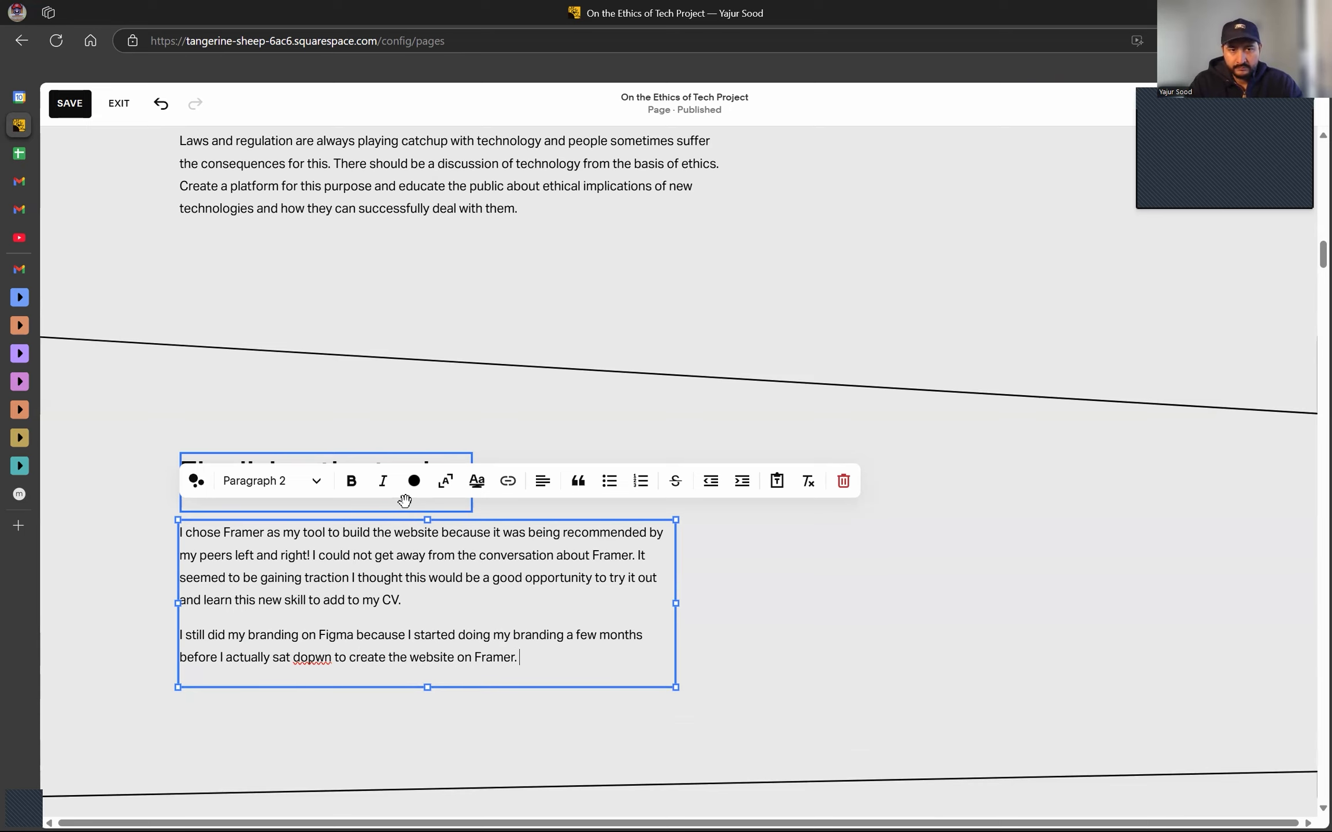
{"action": "type", "text": " At first, I thought "}
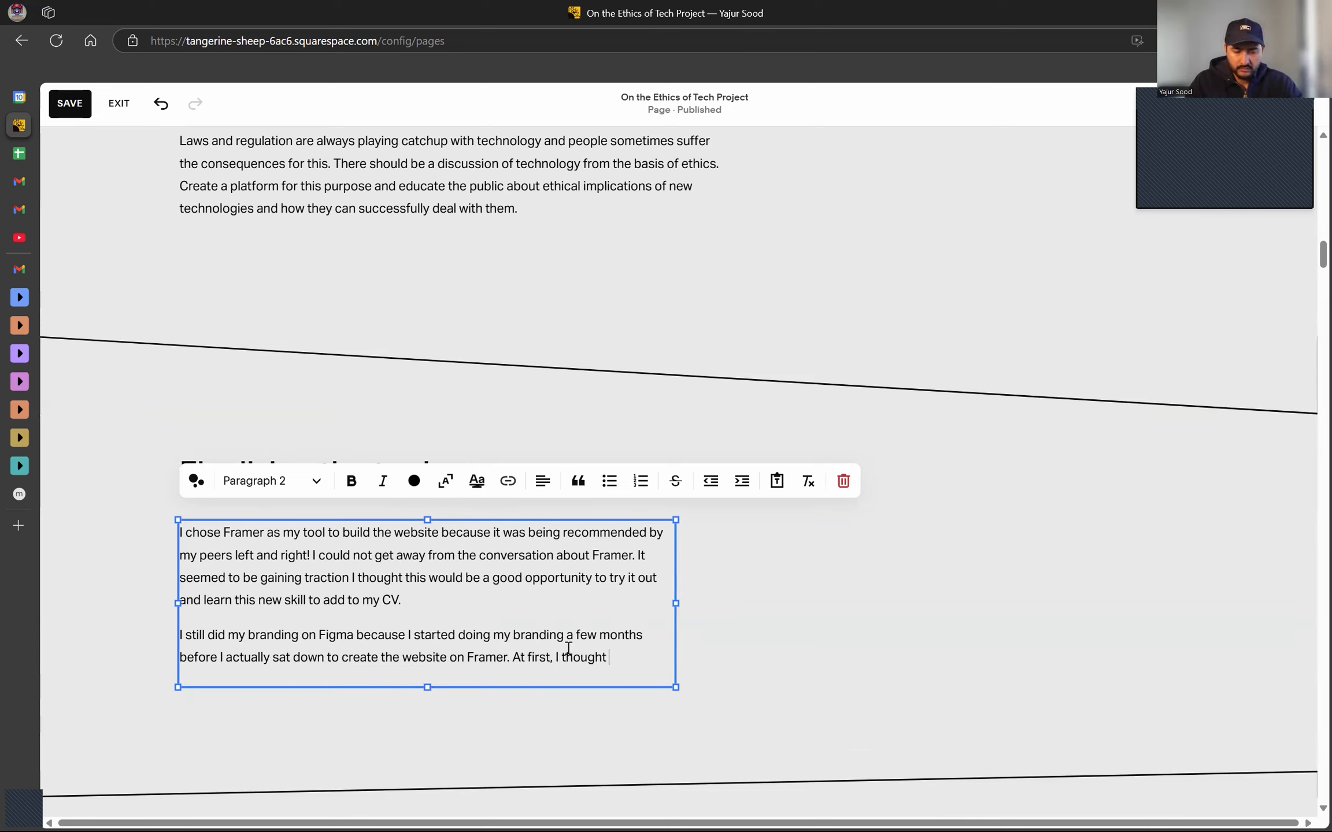
{"action": "type", "text": "I would program my website because I wanted some features"}
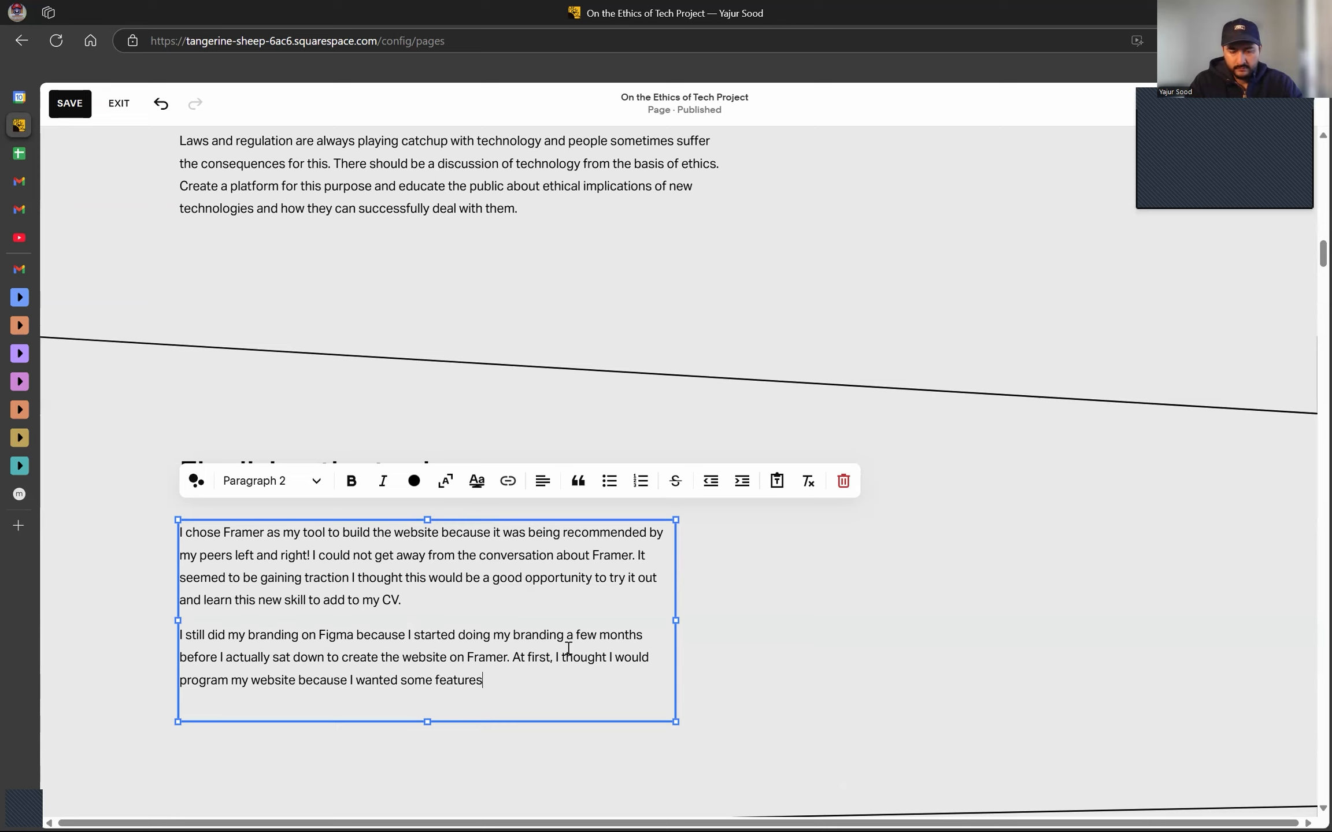
{"action": "type", "text": " and interactions that no CMS software provides. I then s"}
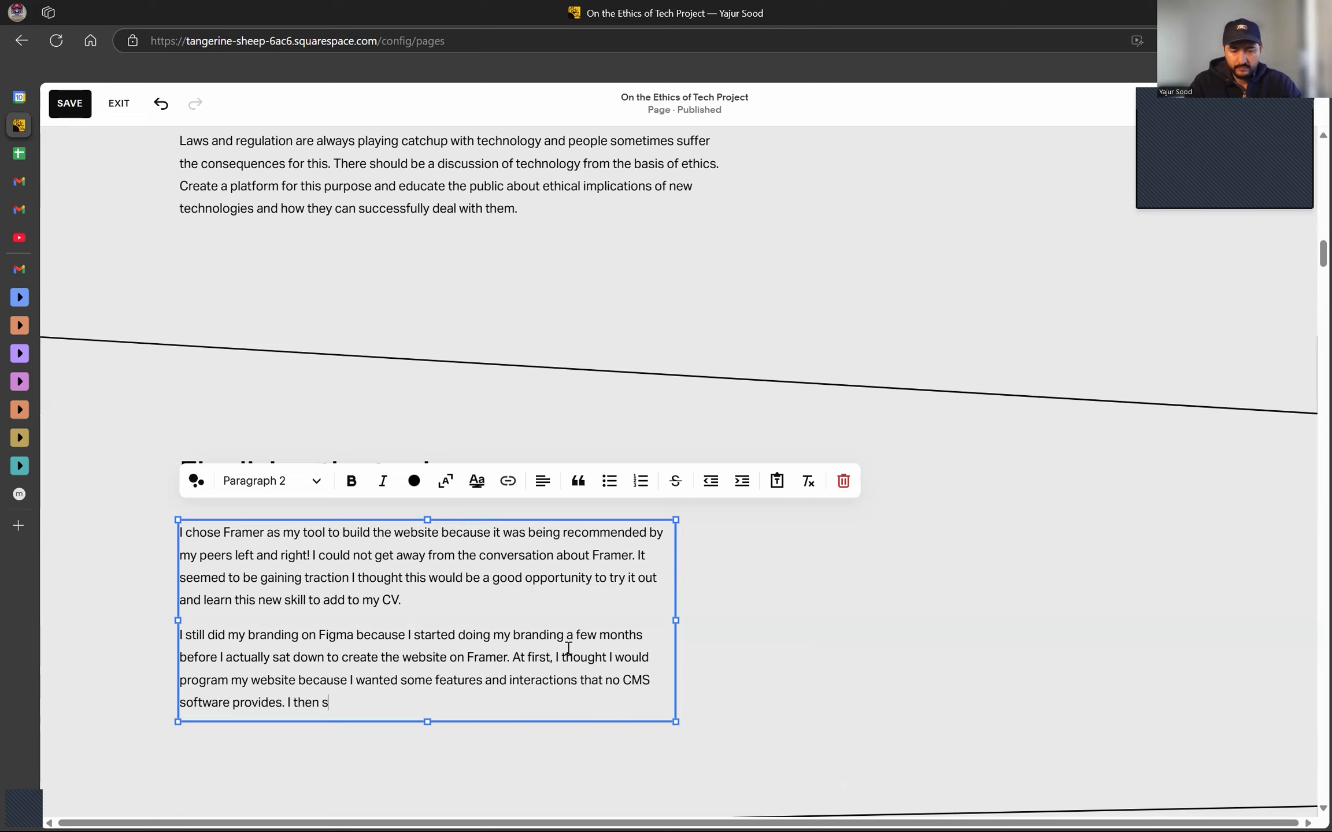
{"action": "type", "text": "ettled for Framer because I was already working on two other programming projects."}
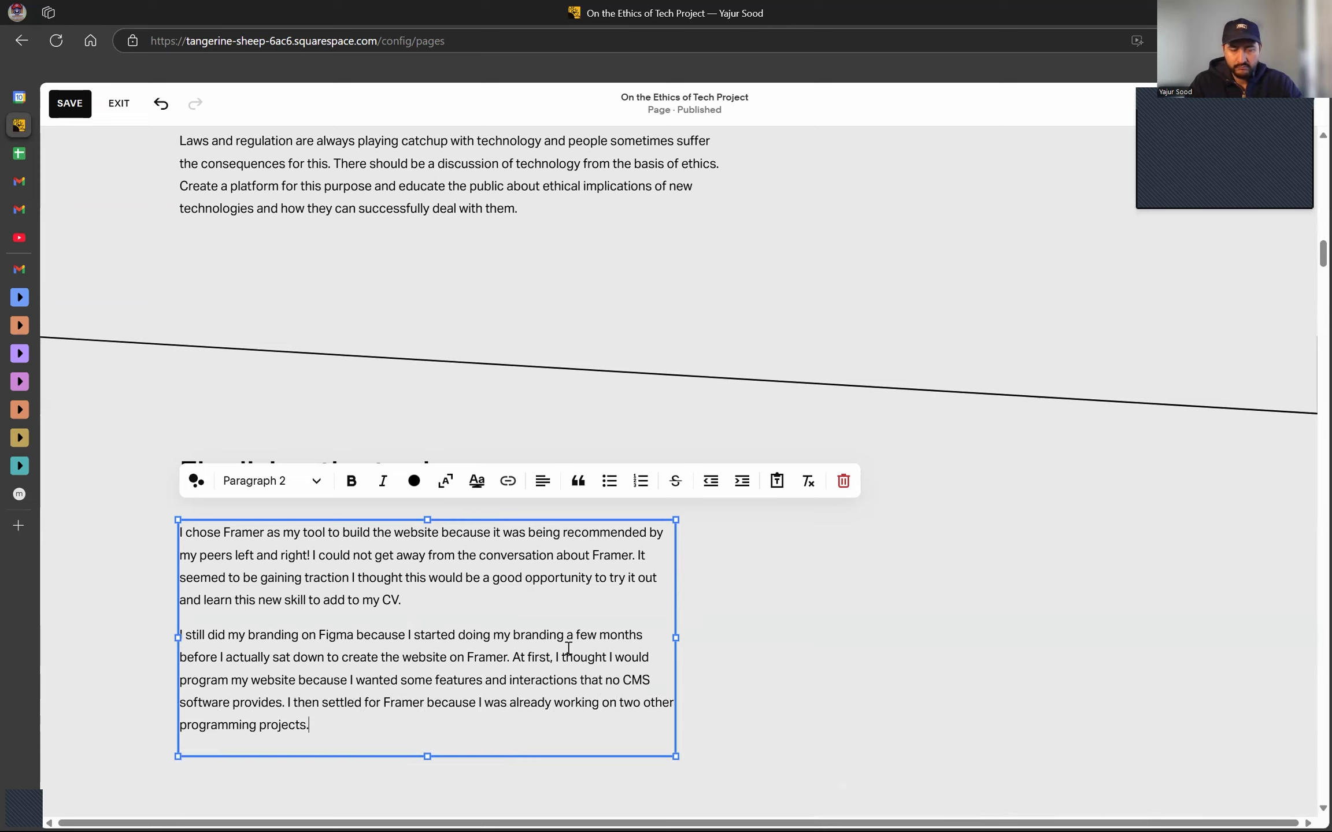
Add a third paragraph about creating artworks with iPad, Apple Pencil, the Sketchbook app and Adobe Illustrator, and writing blog articles directly on Framer.
{"action": "key", "text": "Return"}
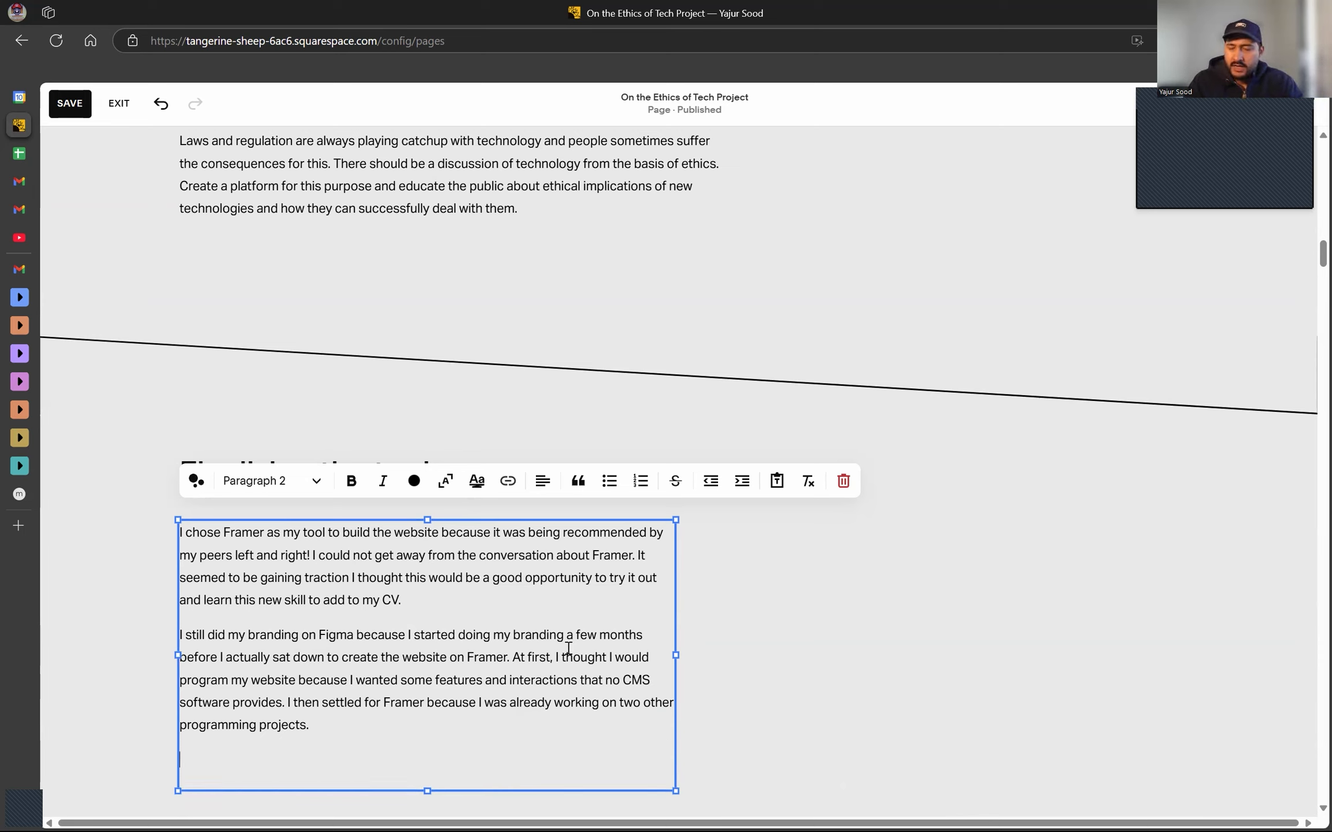
{"action": "type", "text": "Art is a big part of my website. I use an iPad, an Apple Pencil, the Sketchbook app and Adobe Illustrator to create the artworks and publish then I publish them on Framer."}
{"action": "key", "text": "BackSpace"}
{"action": "key", "text": "BackSpace"}
{"action": "key", "text": "BackSpace"}
{"action": "key", "text": "BackSpace"}
{"action": "key", "text": "BackSpace"}
{"action": "key", "text": "BackSpace"}
{"action": "key", "text": "BackSpace"}
{"action": "key", "text": "BackSpace"}
{"action": "key", "text": "BackSpace"}
{"action": "key", "text": "BackSpace"}
{"action": "key", "text": "BackSpace"}
{"action": "key", "text": "BackSpace"}
{"action": "type", "text": "n I publish them on Framer. I write my blog articles directly oni"}
{"action": "key", "text": "BackSpace"}
{"action": "type", "text": "Framer."}
{"action": "scroll", "coordinate": [850, 554], "scroll_direction": "down", "scroll_amount": 3}
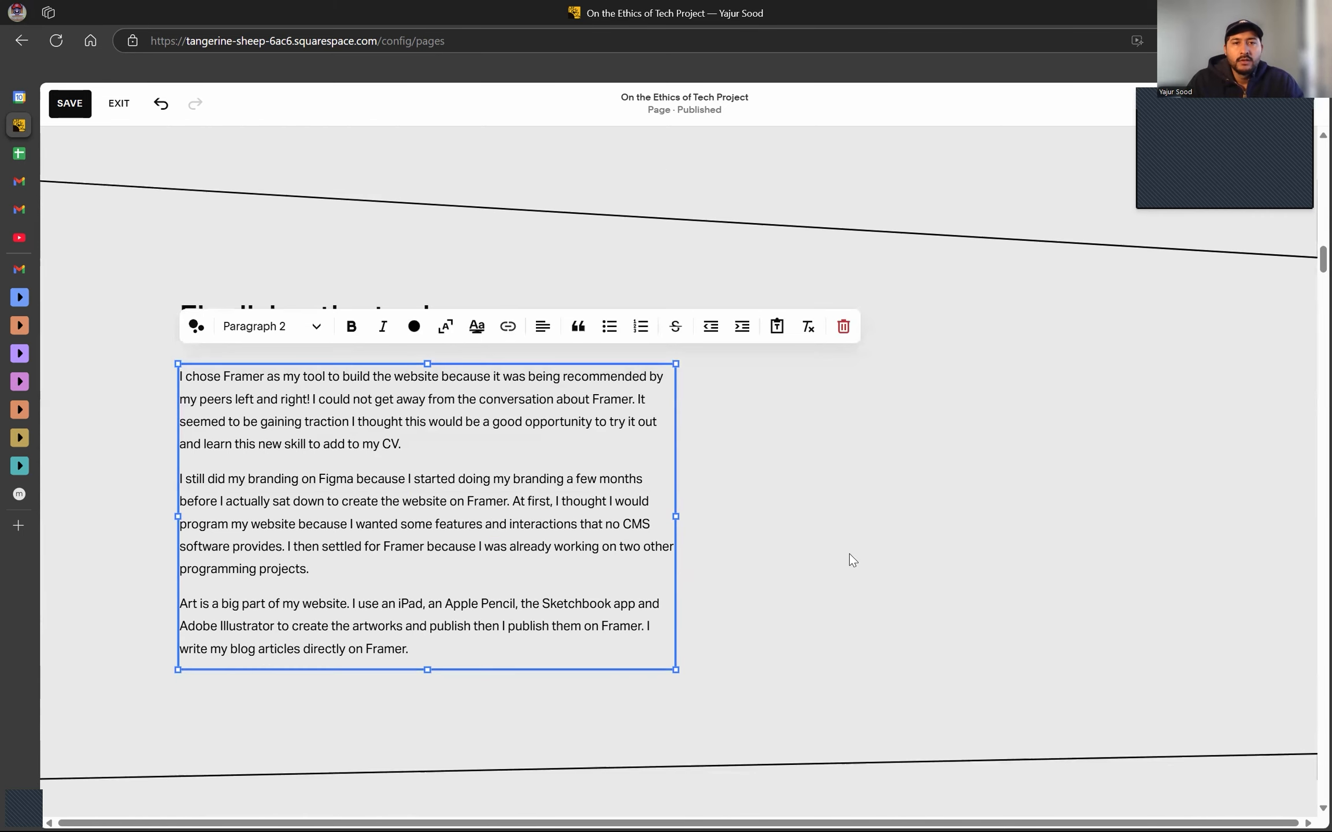
{"action": "left_click", "coordinate": [849, 554]}
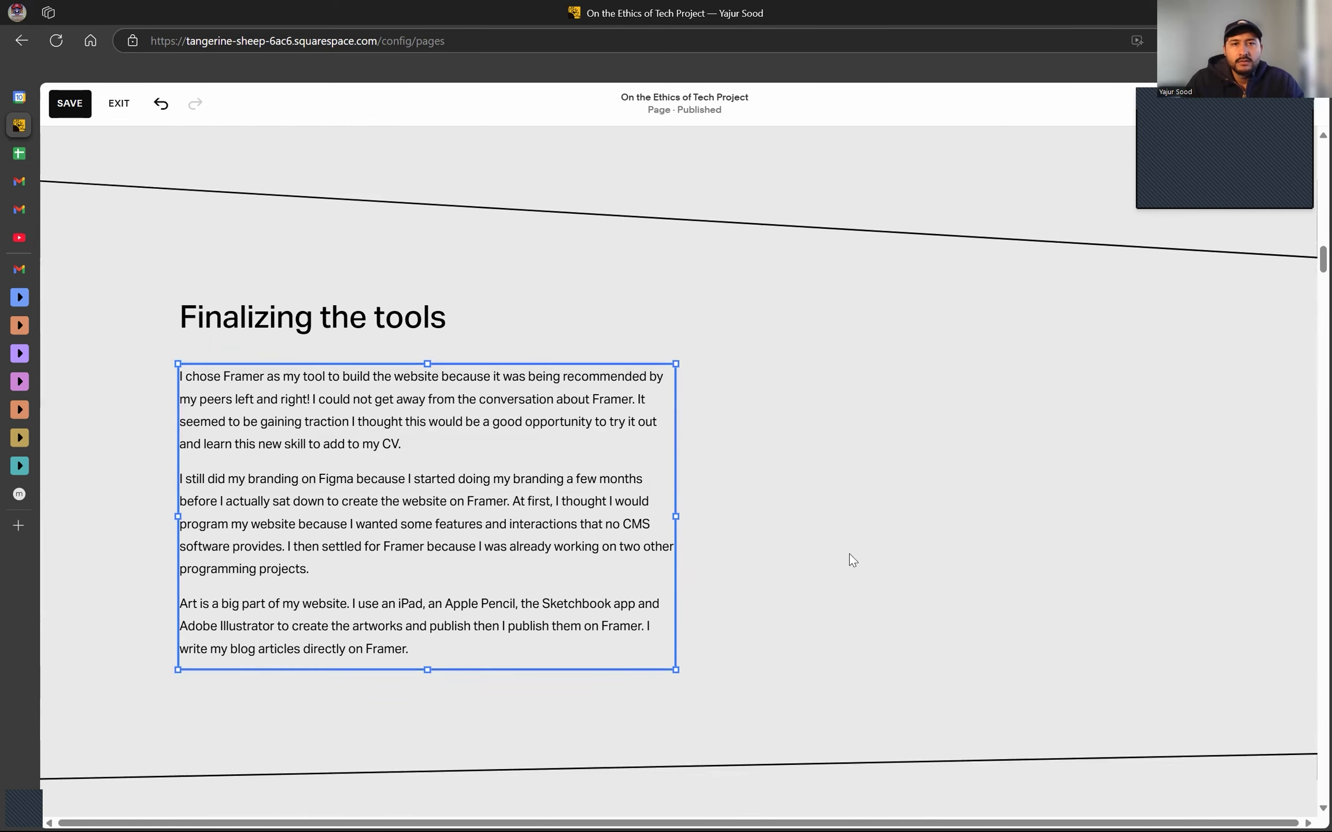
Bold the first "Framer", "Figma", "the Sketchbook app" and "Adobe Illustrator" in the tools section's body text.
{"action": "double_click", "coordinate": [247, 376]}
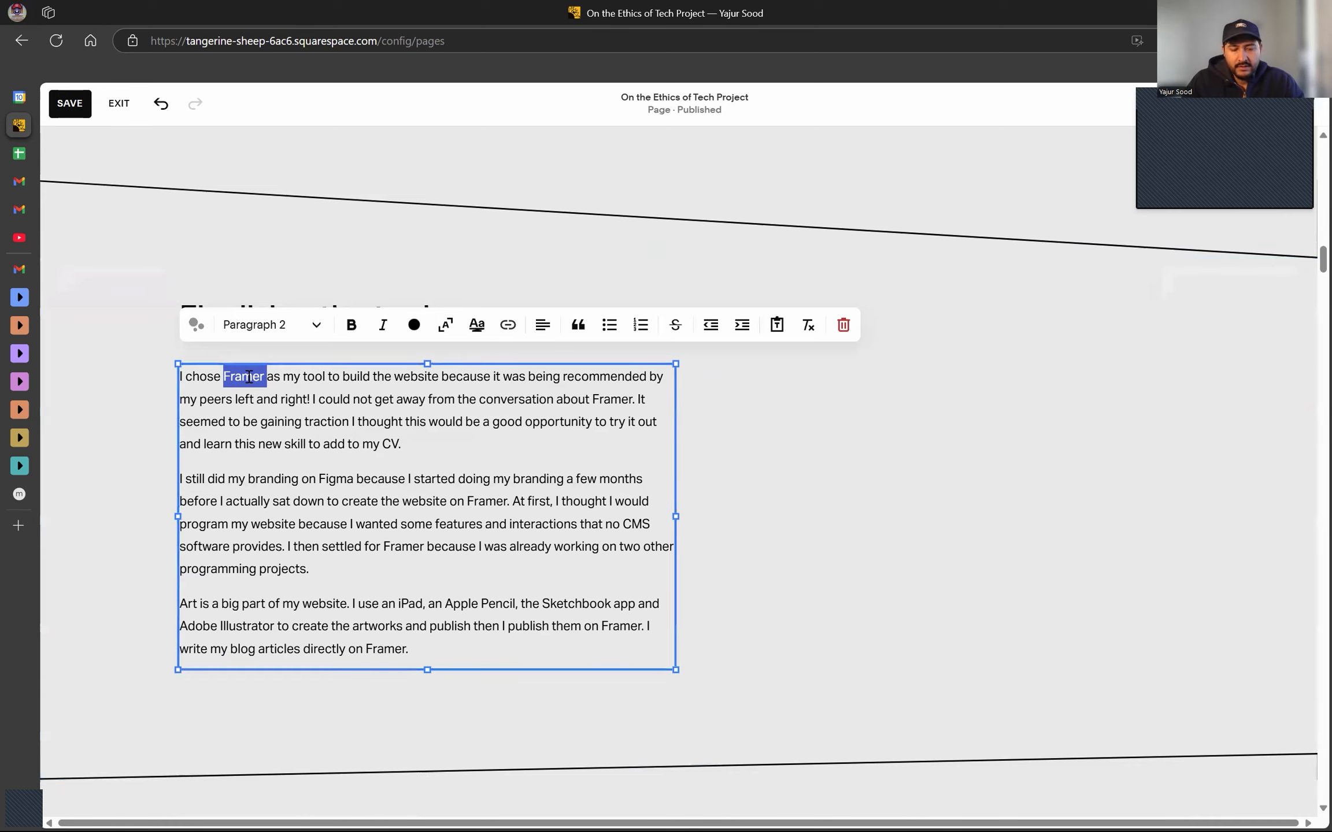
{"action": "double_click", "coordinate": [341, 481]}
{"action": "key", "text": "ctrl+b"}
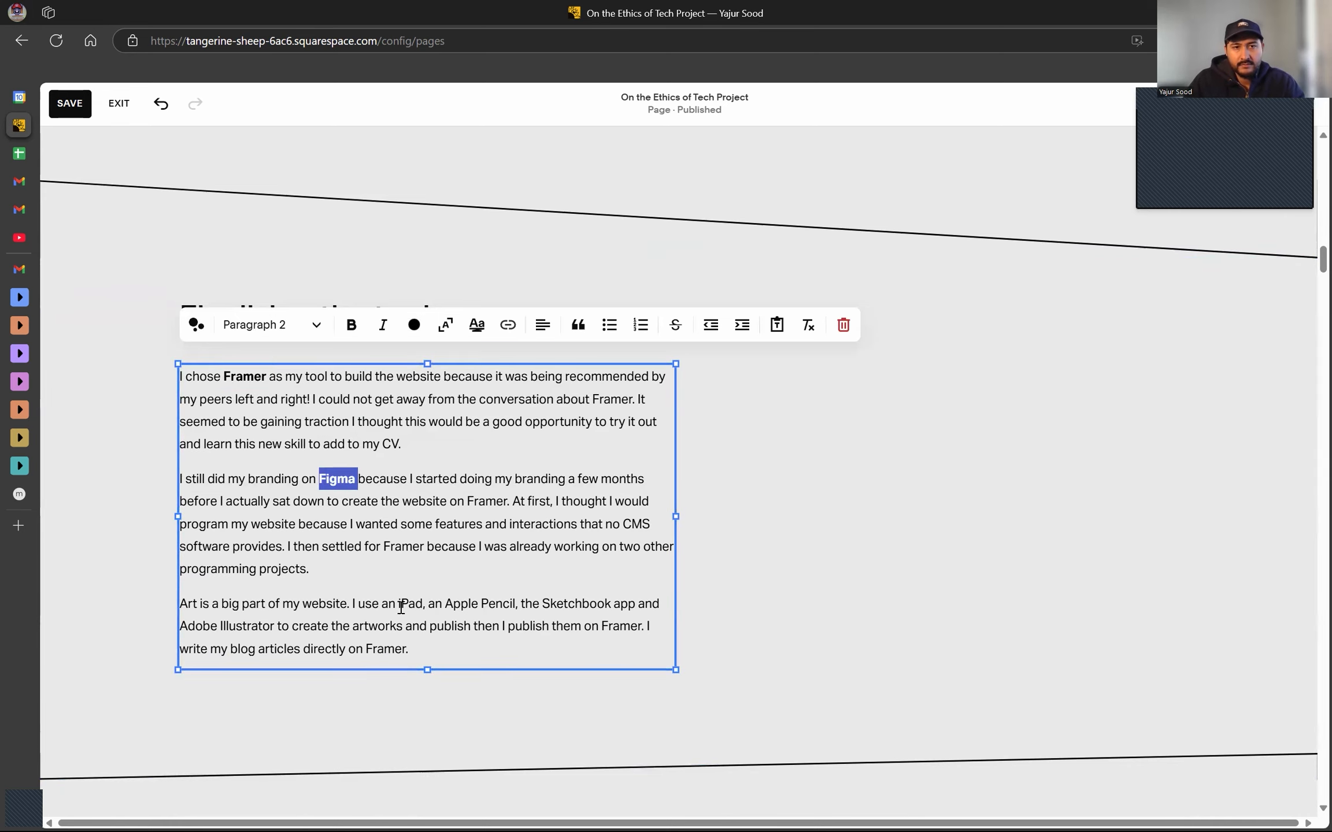
{"action": "left_click_drag", "start_coordinate": [520, 603], "coordinate": [641, 604]}
{"action": "key", "text": "ctrl+b"}
{"action": "left_click_drag", "start_coordinate": [274, 626], "coordinate": [179, 626]}
{"action": "key", "text": "ctrl+b"}
{"action": "left_click", "coordinate": [1041, 384]}
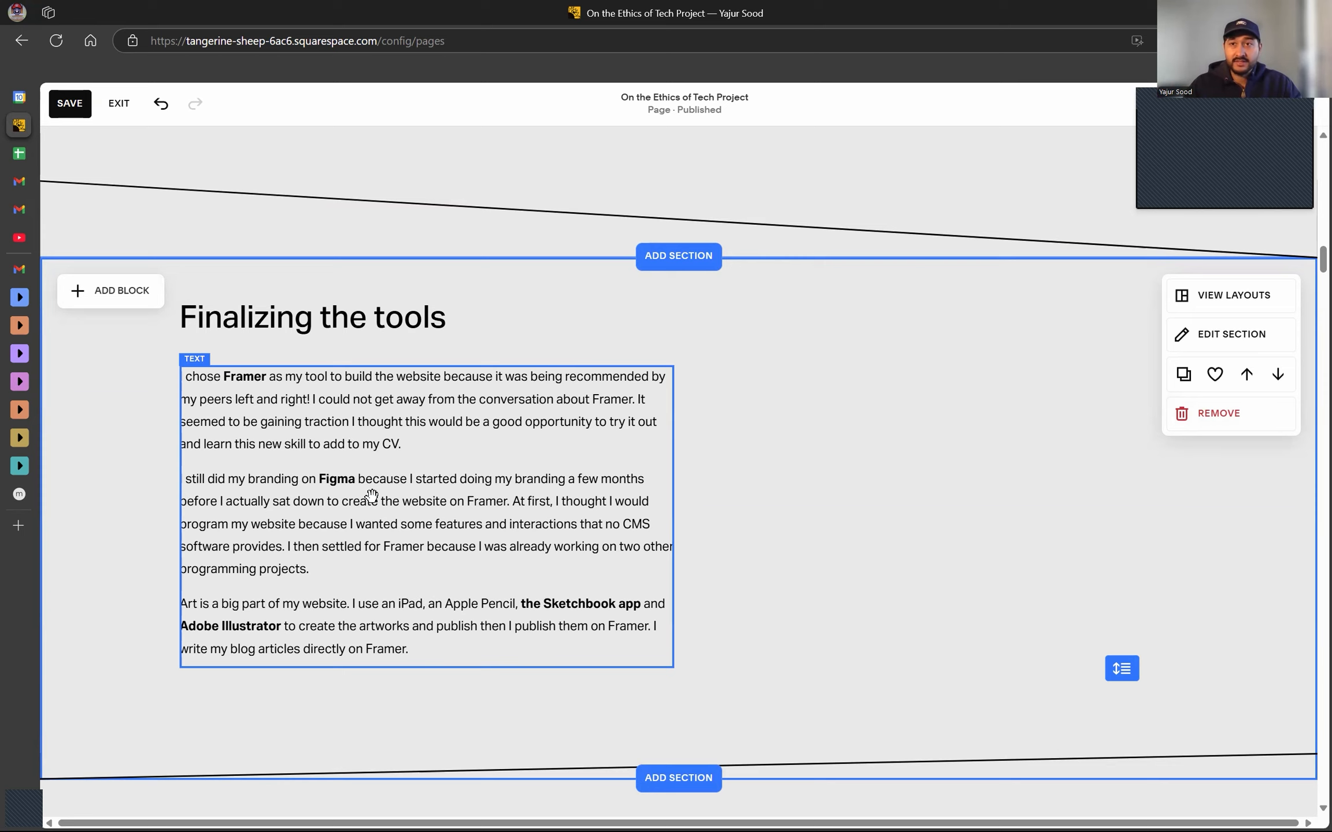
{"action": "left_click", "coordinate": [310, 500]}
{"action": "left_click_drag", "start_coordinate": [231, 379], "coordinate": [243, 377]}
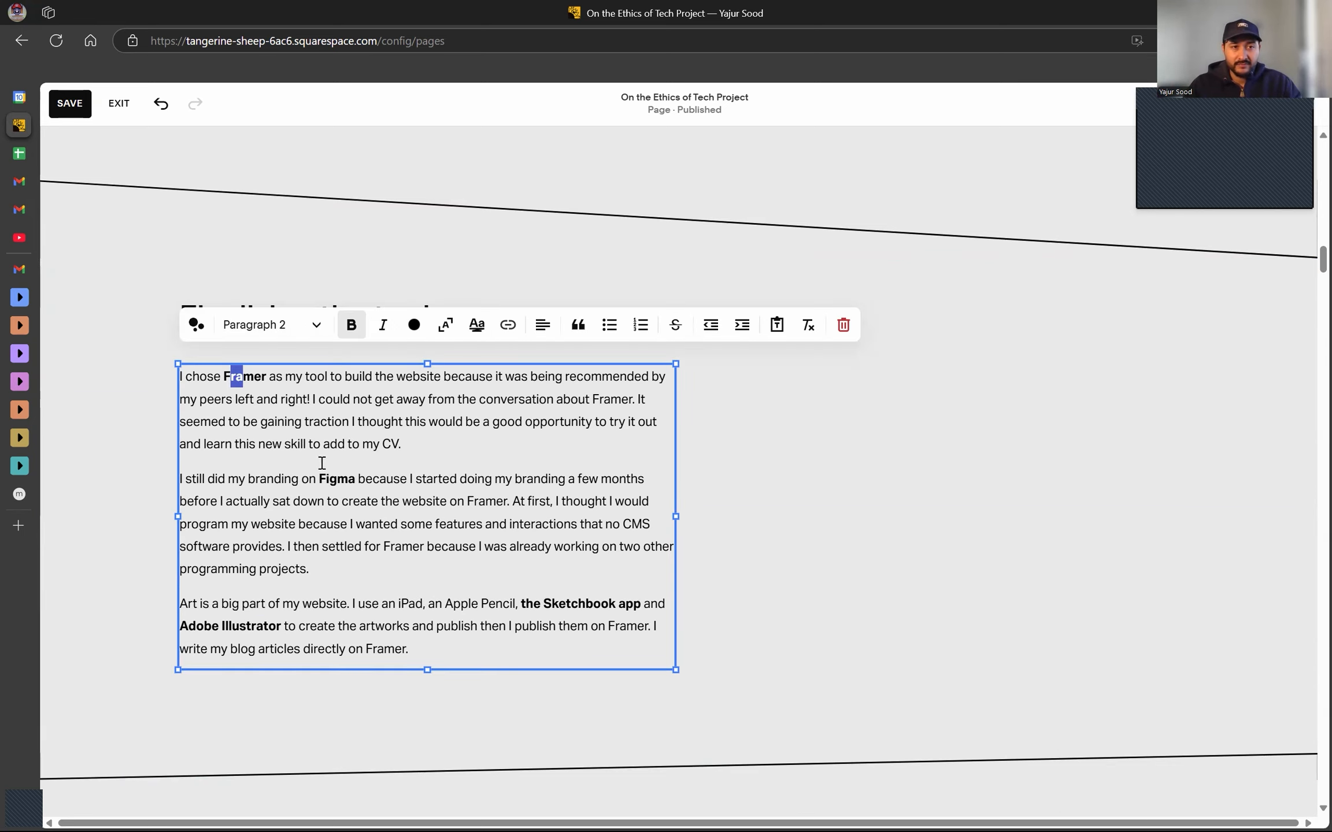
{"action": "left_click", "coordinate": [830, 571]}
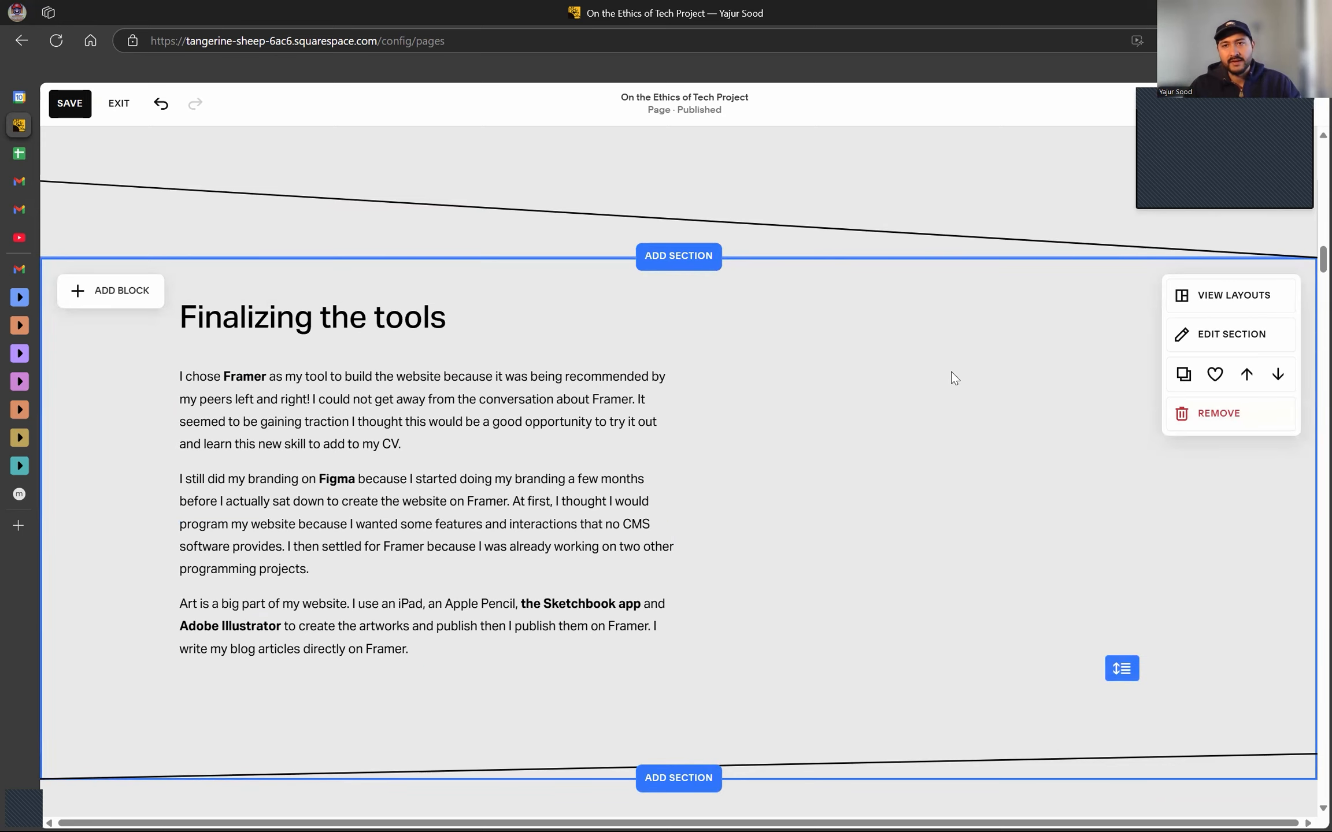
Save the edits made to the On the Ethics of Tech Project page.
{"action": "scroll", "coordinate": [833, 474], "scroll_direction": "down", "scroll_amount": 3}
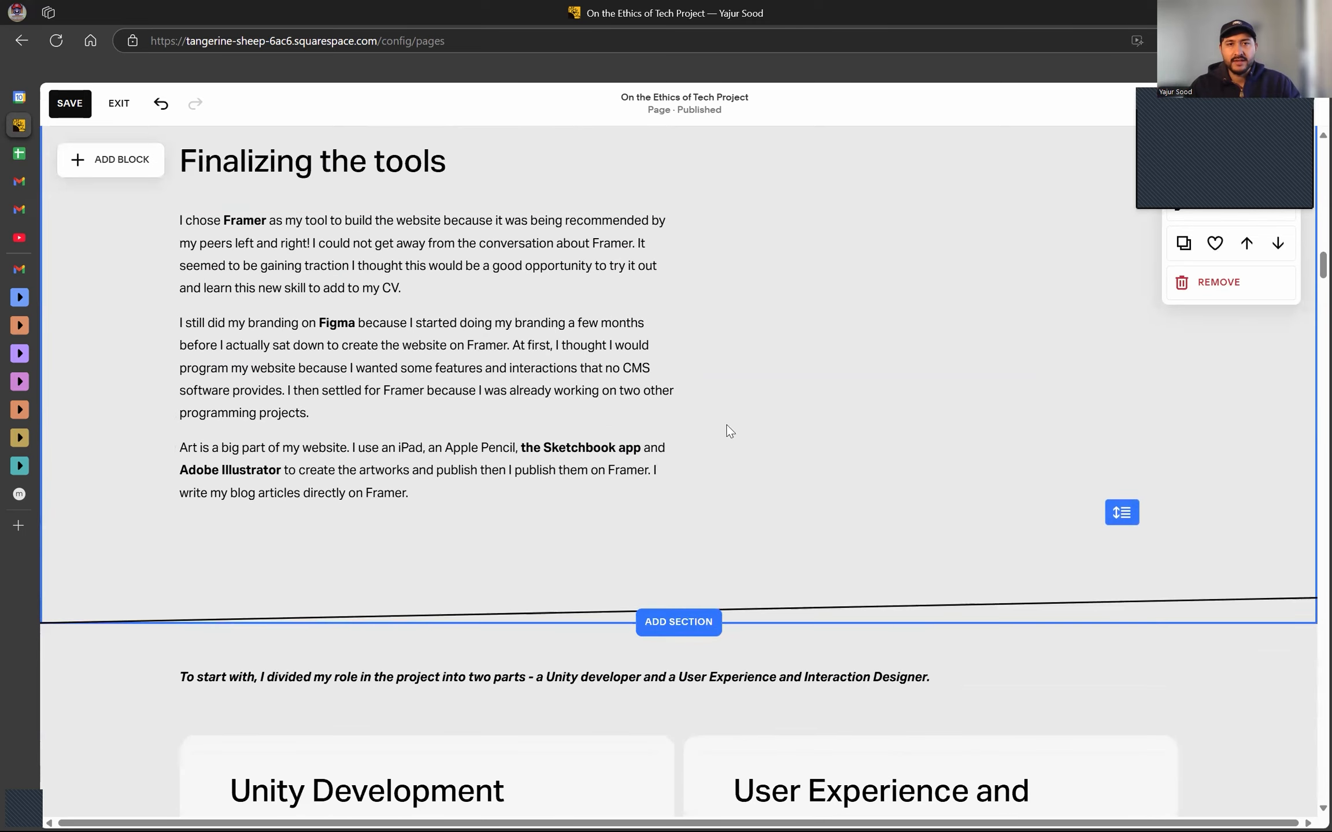
{"action": "scroll", "coordinate": [730, 432], "scroll_direction": "up", "scroll_amount": 3}
{"action": "scroll", "coordinate": [766, 506], "scroll_direction": "down", "scroll_amount": 6}
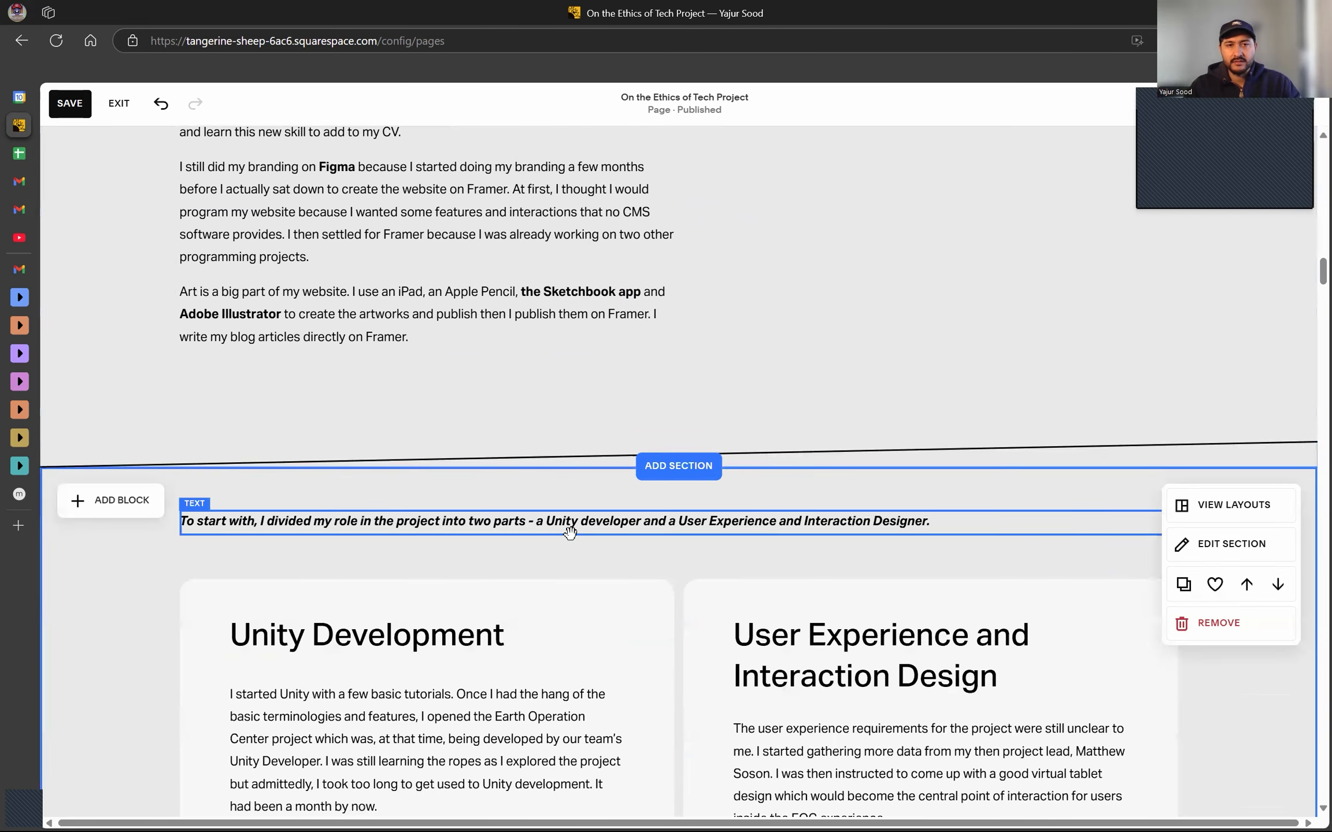
{"action": "key", "text": "ctrl+s"}
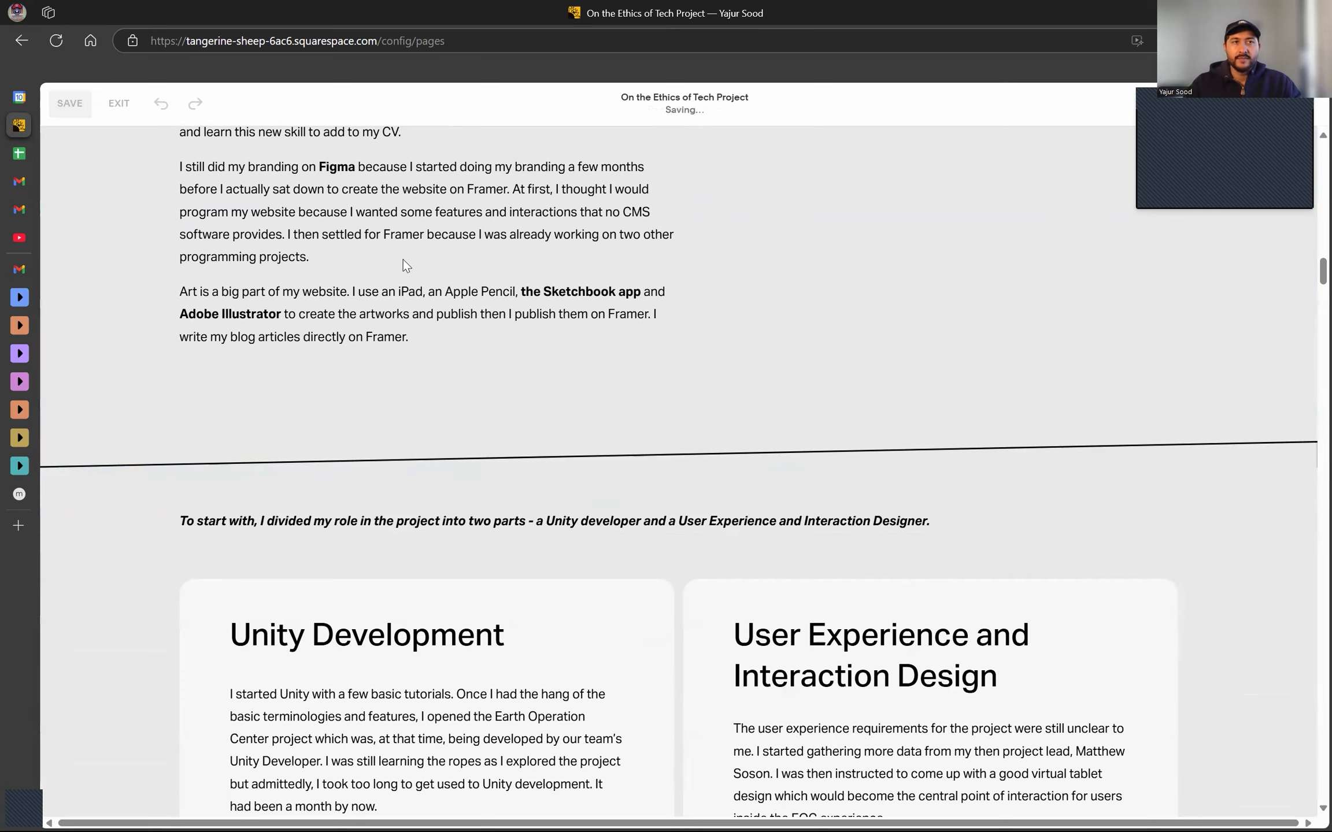
Review the page from the Problem Statement section through the Finalizing the tools section and the role introduction below it.
{"action": "scroll", "coordinate": [653, 491], "scroll_direction": "up", "scroll_amount": 3}
{"action": "scroll", "coordinate": [784, 493], "scroll_direction": "up", "scroll_amount": 3}
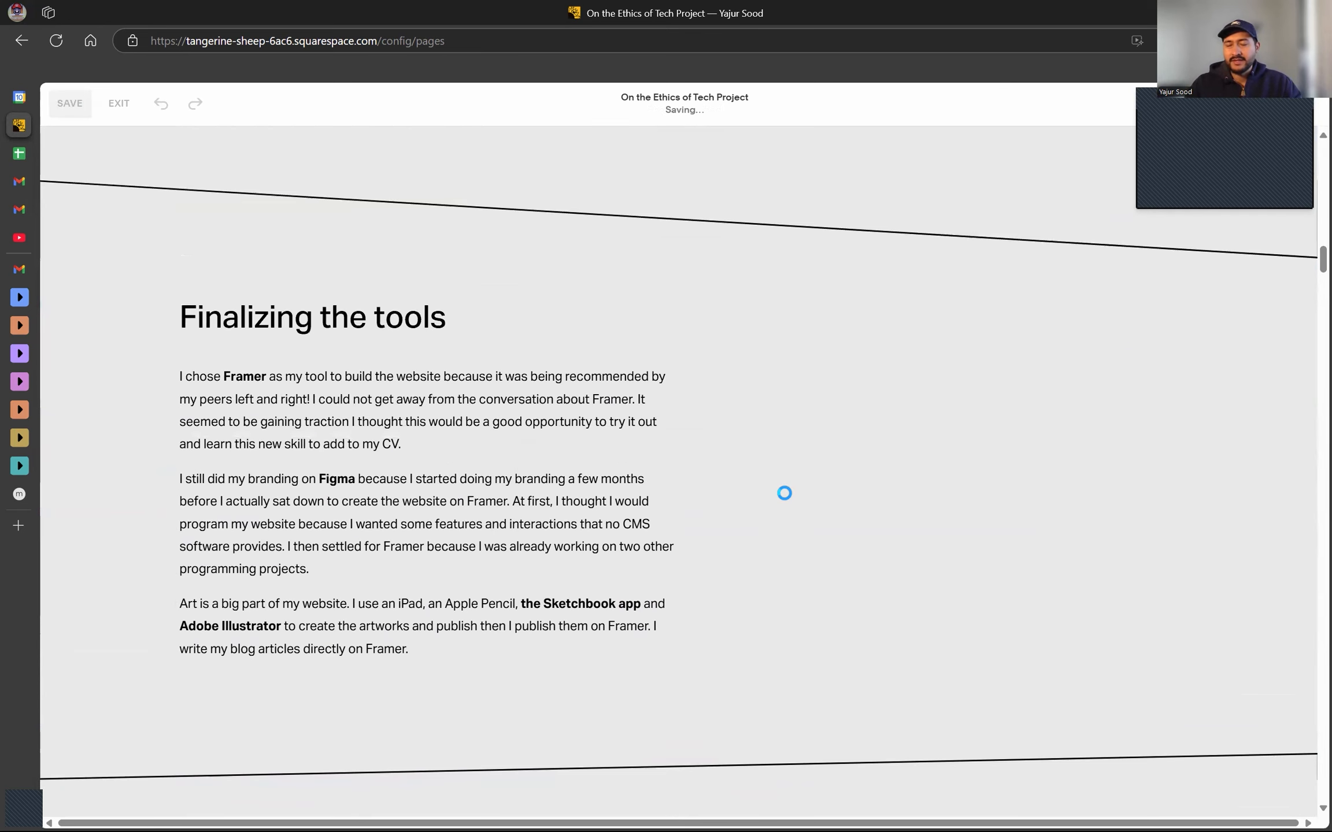
{"action": "scroll", "coordinate": [777, 512], "scroll_direction": "up", "scroll_amount": 6}
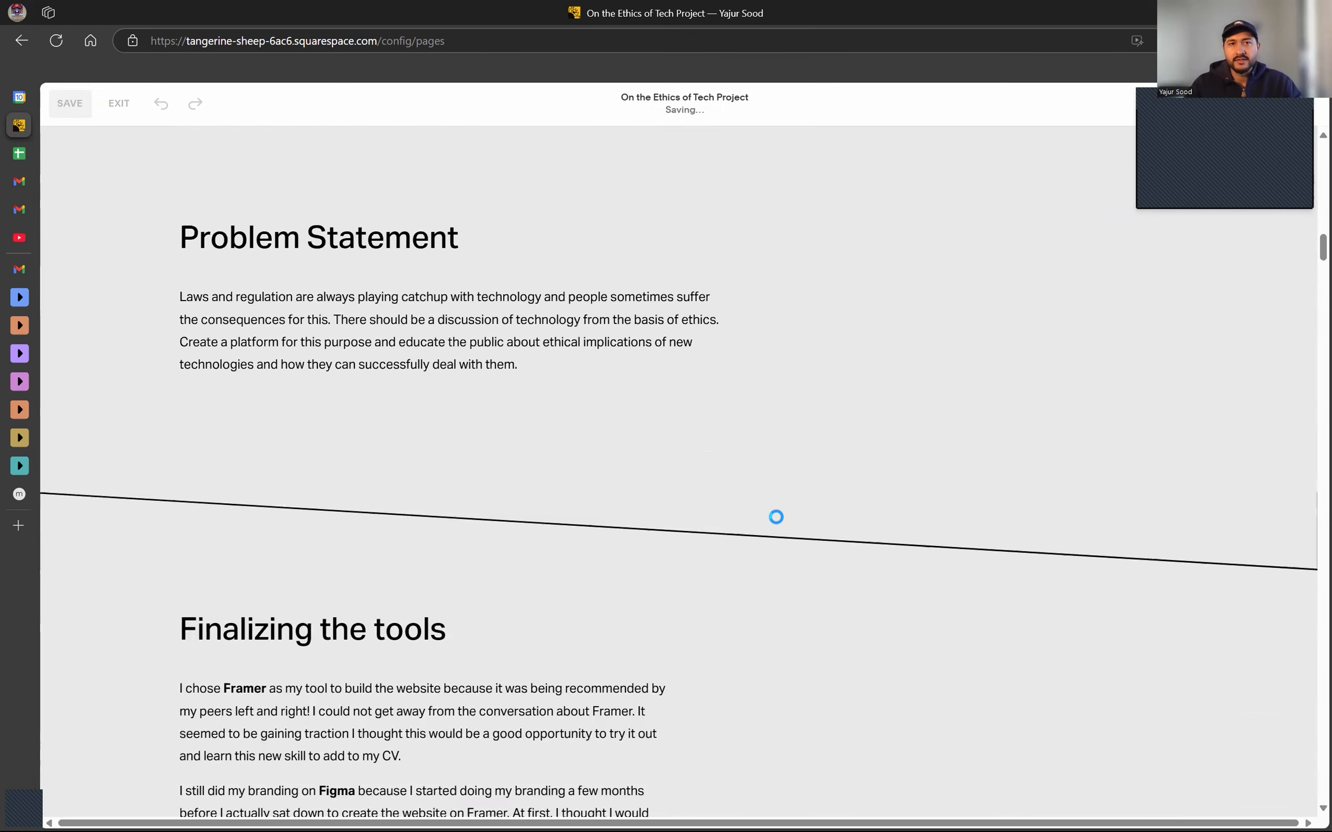
{"action": "scroll", "coordinate": [776, 517], "scroll_direction": "up", "scroll_amount": 6}
{"action": "scroll", "coordinate": [984, 558], "scroll_direction": "down", "scroll_amount": 18}
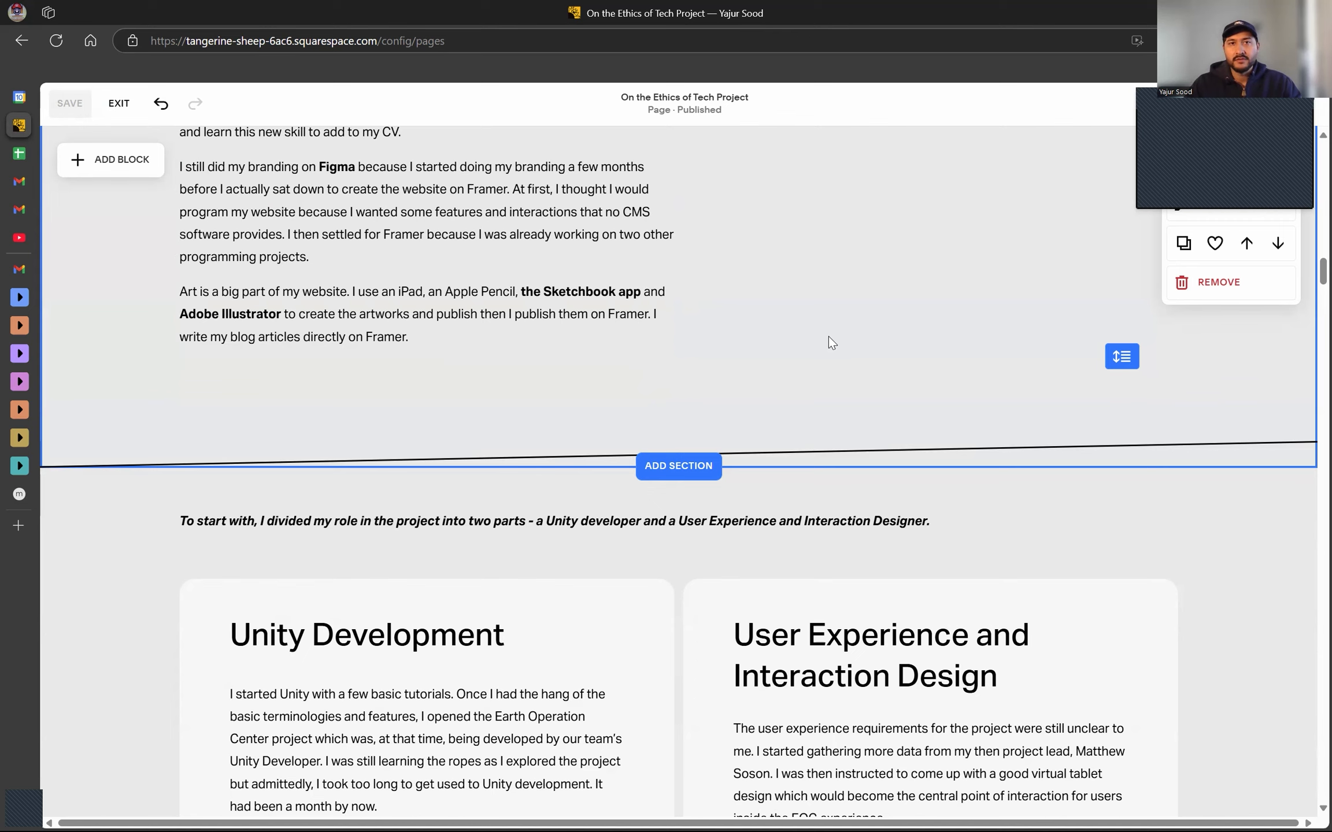
{"action": "scroll", "coordinate": [845, 428], "scroll_direction": "up", "scroll_amount": 3}
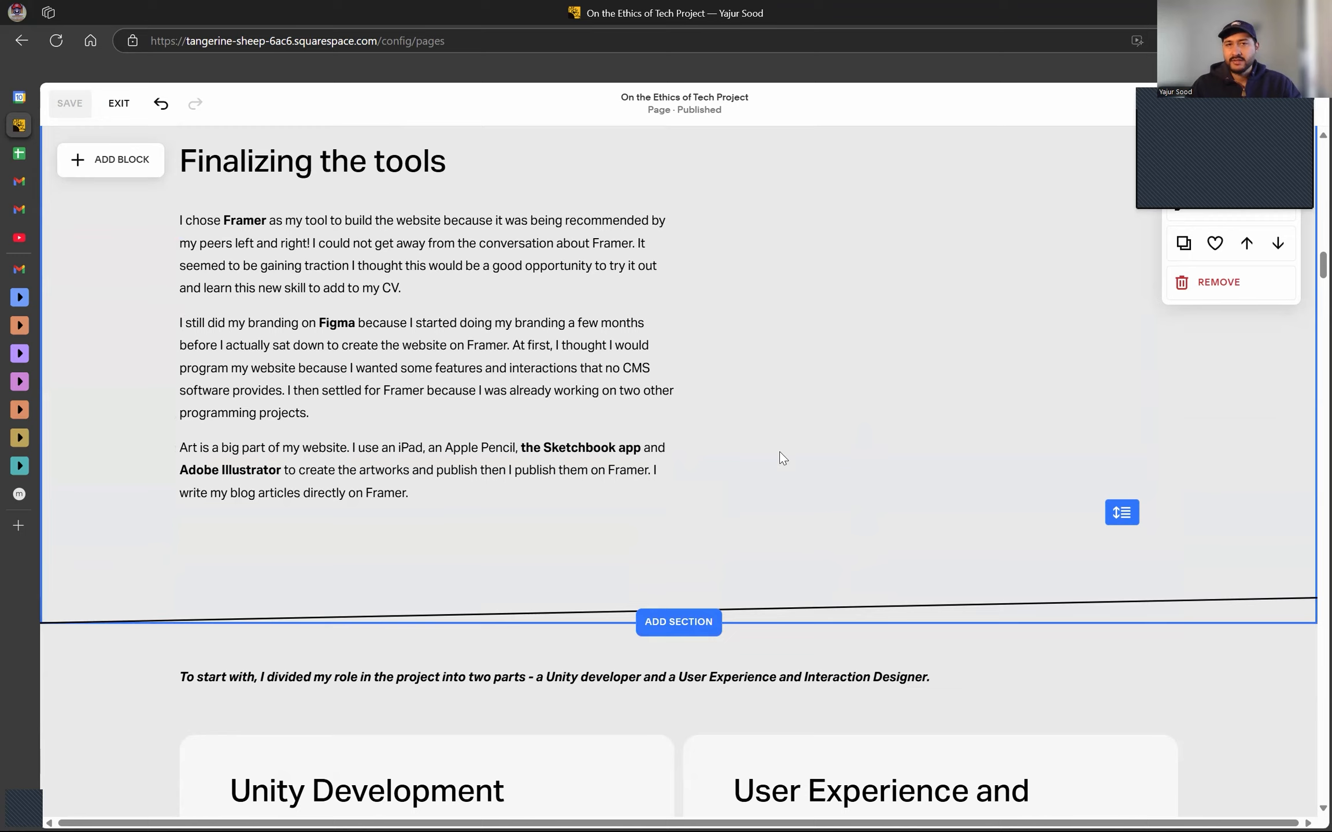
{"action": "scroll", "coordinate": [780, 451], "scroll_direction": "up", "scroll_amount": 7}
{"action": "scroll", "coordinate": [776, 356], "scroll_direction": "up", "scroll_amount": 1}
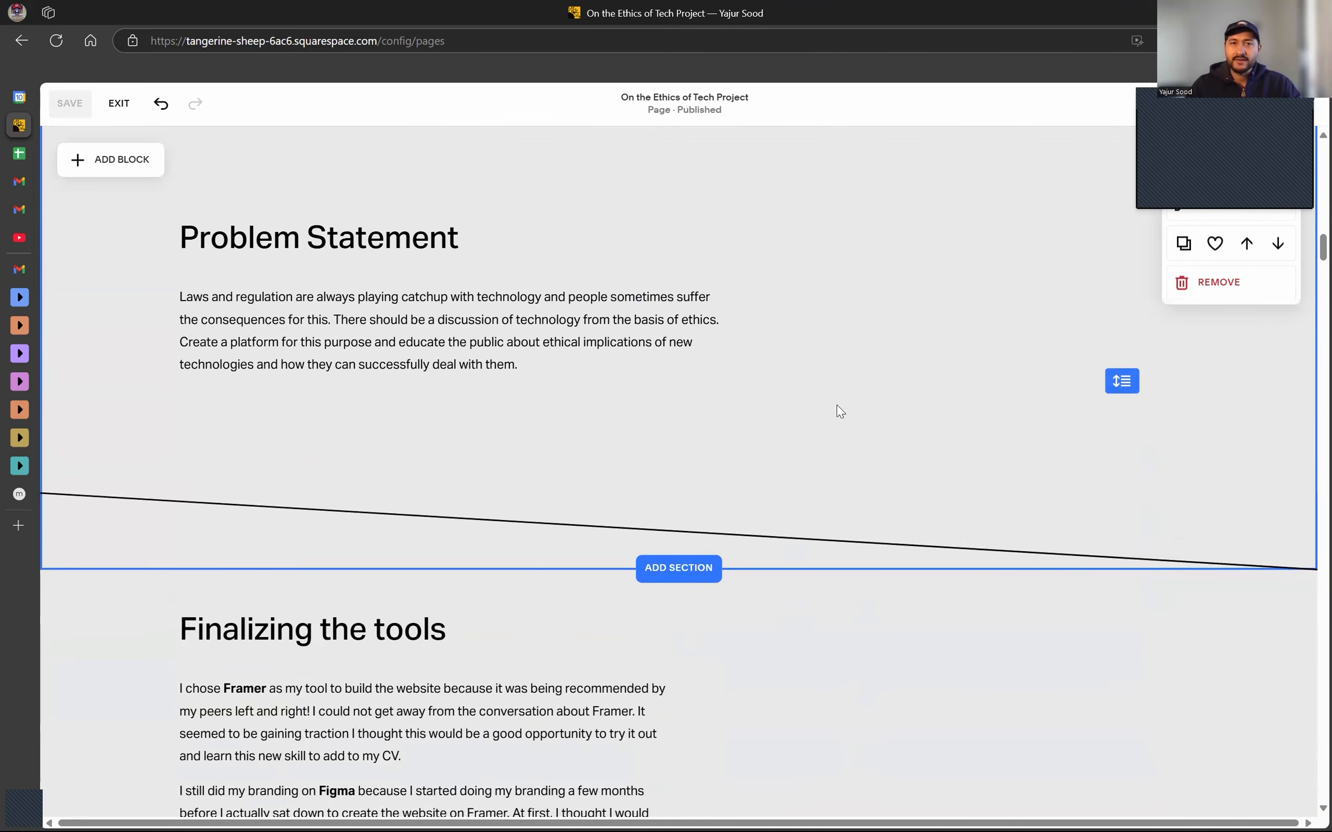
Replace the role introduction text below the Finalizing the tools section with "Branding" and format it as a heading.
{"action": "scroll", "coordinate": [831, 399], "scroll_direction": "up", "scroll_amount": 3}
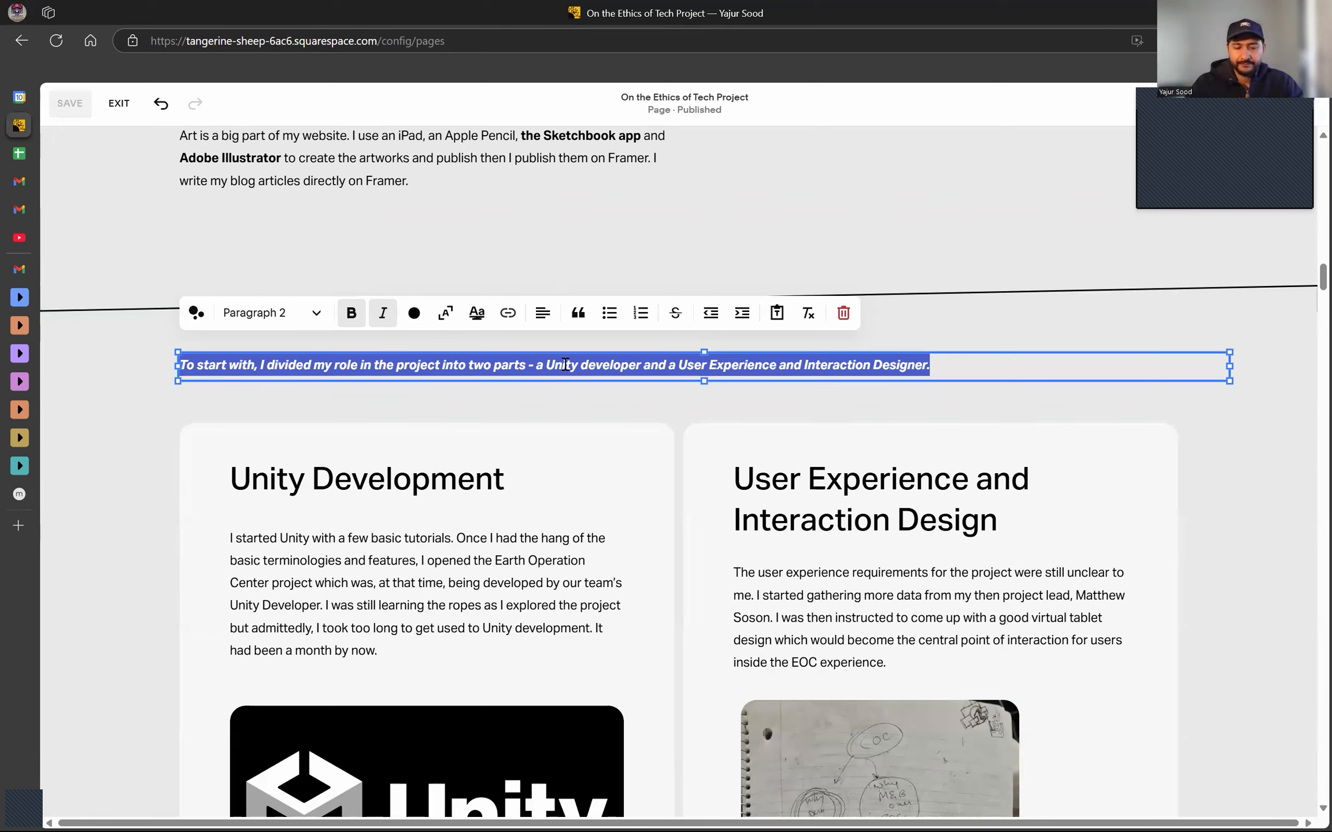
{"action": "type", "text": "The Branding"}
{"action": "key", "text": "ctrl+BackSpace"}
{"action": "key", "text": "ctrl+BackSpace"}
{"action": "type", "text": "Branding"}
{"action": "key", "text": "ctrl+BackSpace"}
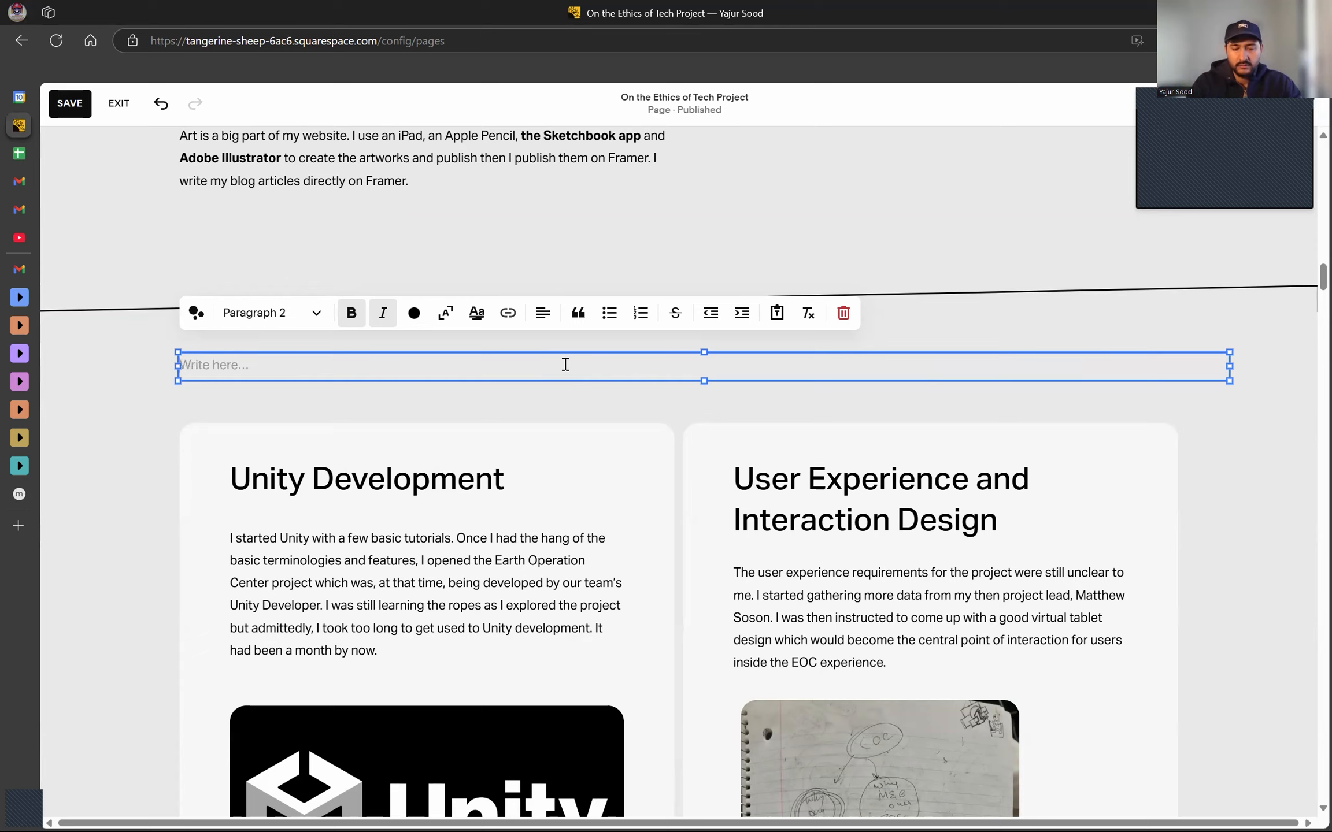
{"action": "type", "text": "Branding"}
{"action": "left_click", "coordinate": [272, 313]}
{"action": "left_click", "coordinate": [278, 423]}
{"action": "scroll", "coordinate": [278, 422], "scroll_direction": "up", "scroll_amount": 7}
{"action": "left_click", "coordinate": [257, 309]}
Delete the Unity Development and User Experience and Interaction Design cards with all their text and images below the Branding heading.
{"action": "scroll", "coordinate": [278, 323], "scroll_direction": "down", "scroll_amount": 8}
{"action": "left_click", "coordinate": [574, 469]}
{"action": "key", "text": "Delete"}
{"action": "left_click", "coordinate": [803, 432]}
{"action": "key", "text": "Delete"}
{"action": "left_click_drag", "start_coordinate": [146, 372], "coordinate": [1016, 818]}
{"action": "key", "text": "Delete"}
{"action": "scroll", "coordinate": [867, 578], "scroll_direction": "down", "scroll_amount": 6}
{"action": "left_click_drag", "start_coordinate": [678, 486], "coordinate": [1014, 672]}
{"action": "key", "text": "Delete"}
{"action": "scroll", "coordinate": [867, 625], "scroll_direction": "down", "scroll_amount": 4}
Try deleting the One Month Mark heading and undo the deletion.
{"action": "left_click", "coordinate": [703, 549]}
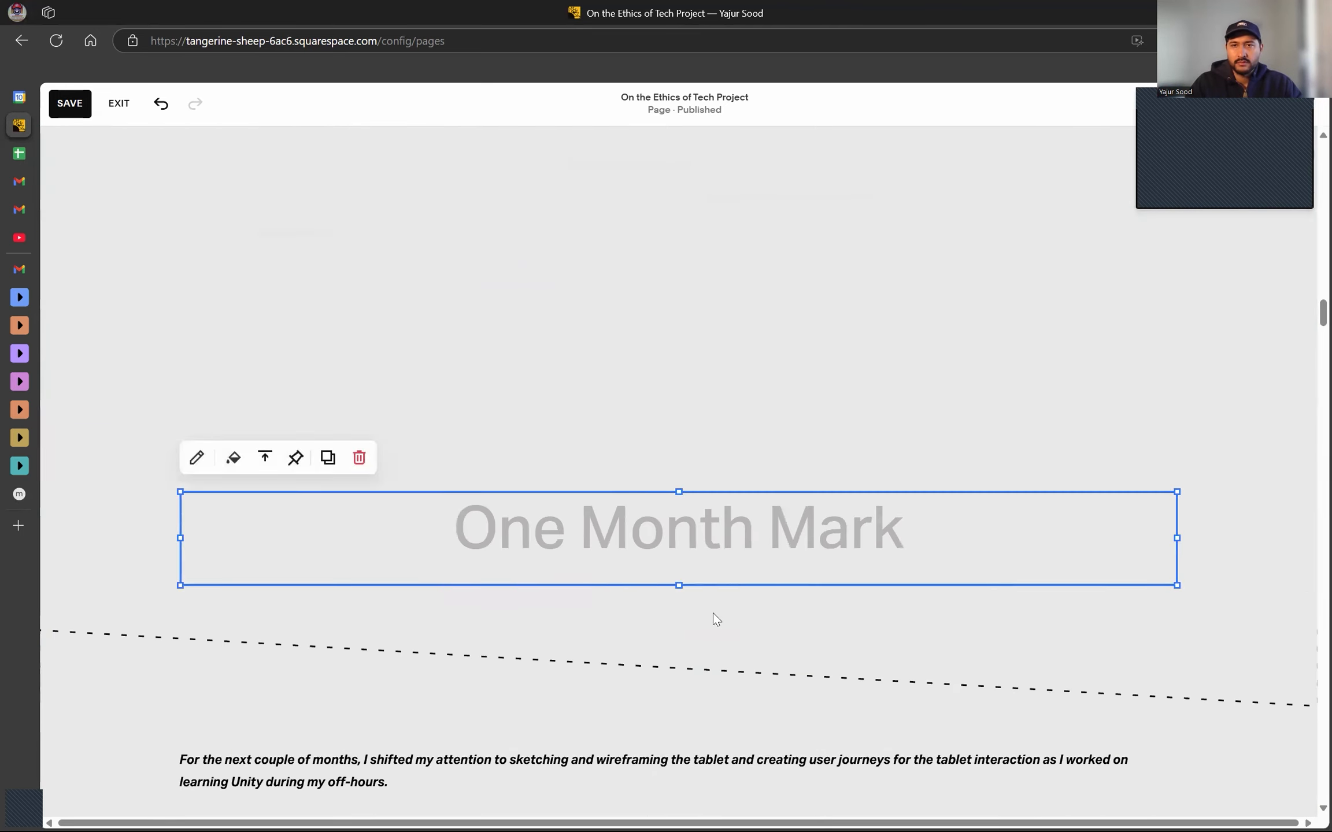
{"action": "key", "text": "ctrl+z"}
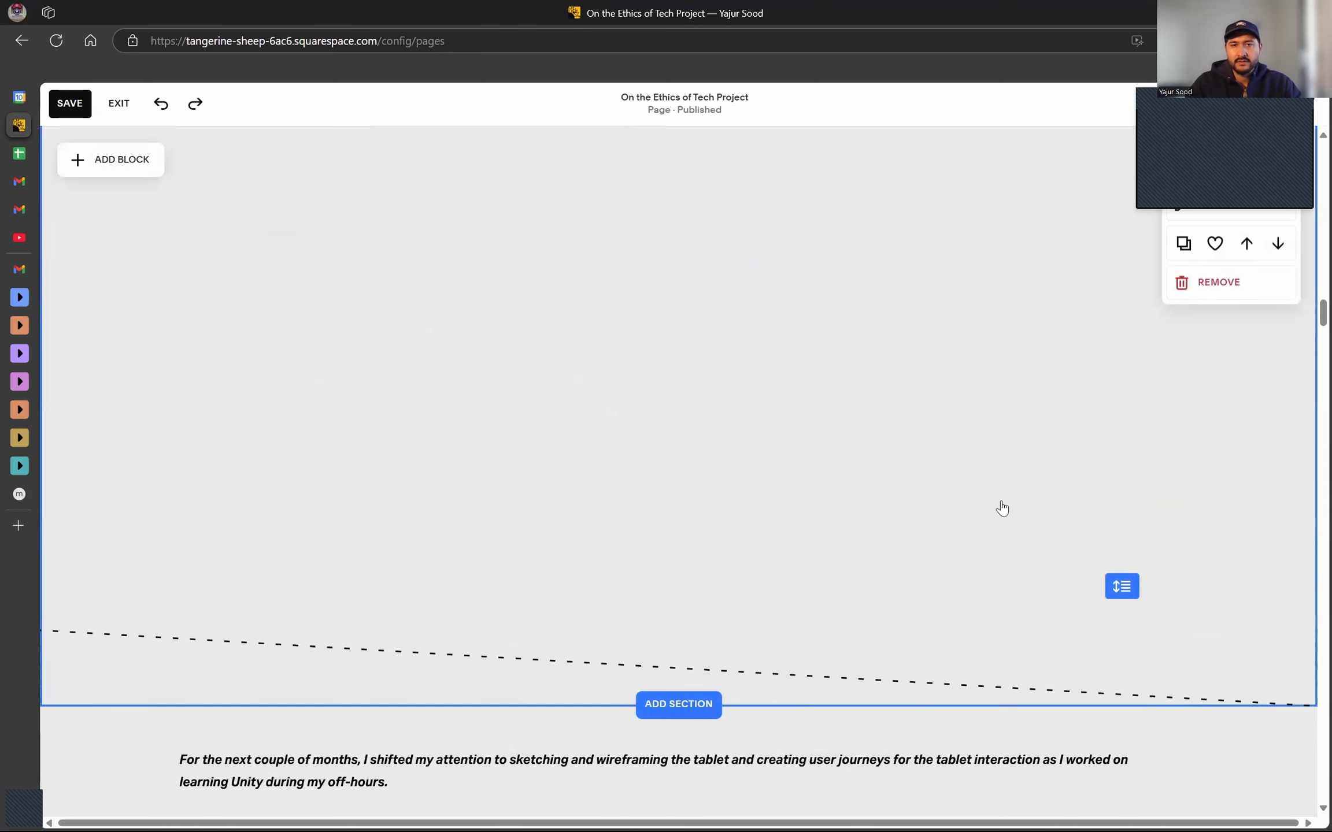
{"action": "scroll", "coordinate": [848, 526], "scroll_direction": "up", "scroll_amount": 3}
{"action": "scroll", "coordinate": [848, 527], "scroll_direction": "down", "scroll_amount": 4}
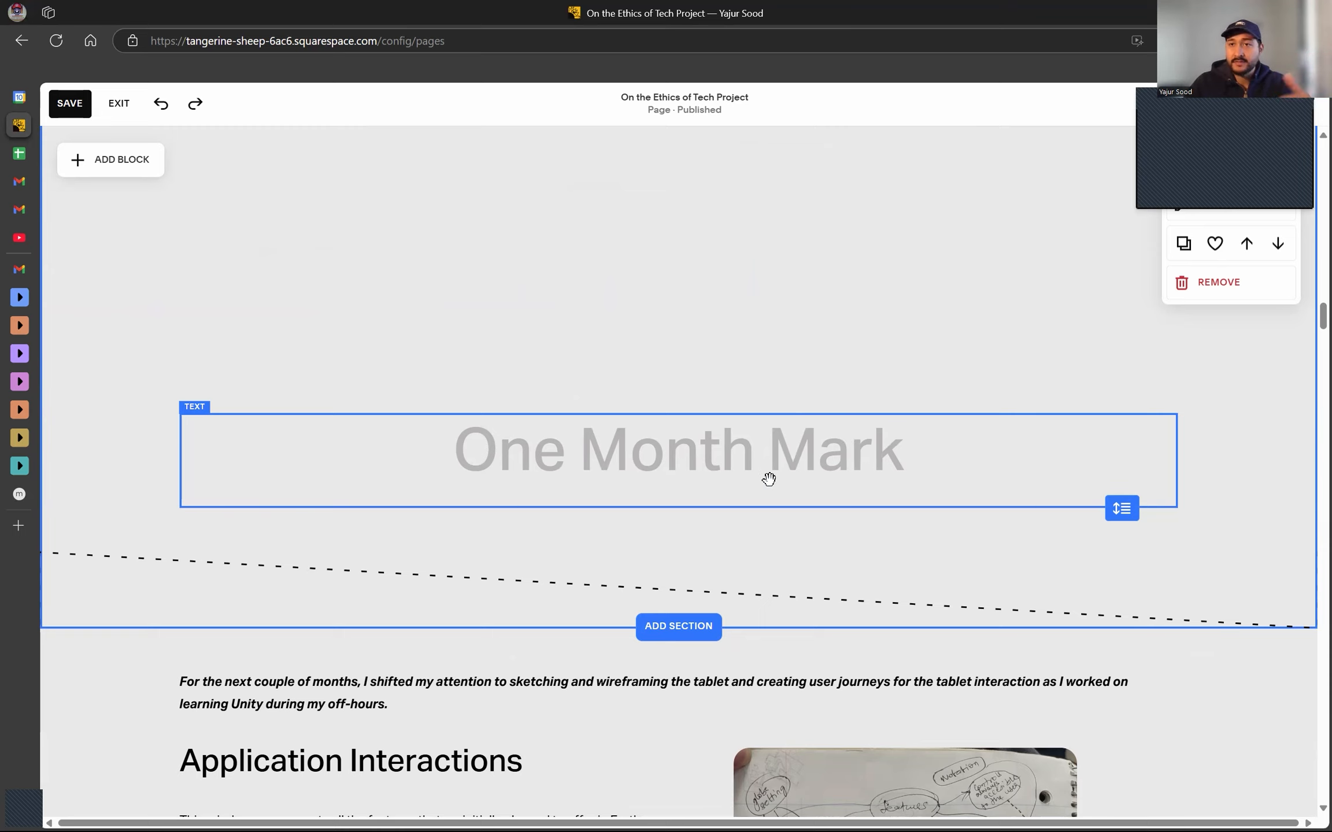
Review the remaining template content from One Month Mark through Application Interactions and the sketches to Three Months Mark.
{"action": "scroll", "coordinate": [682, 439], "scroll_direction": "up", "scroll_amount": 5}
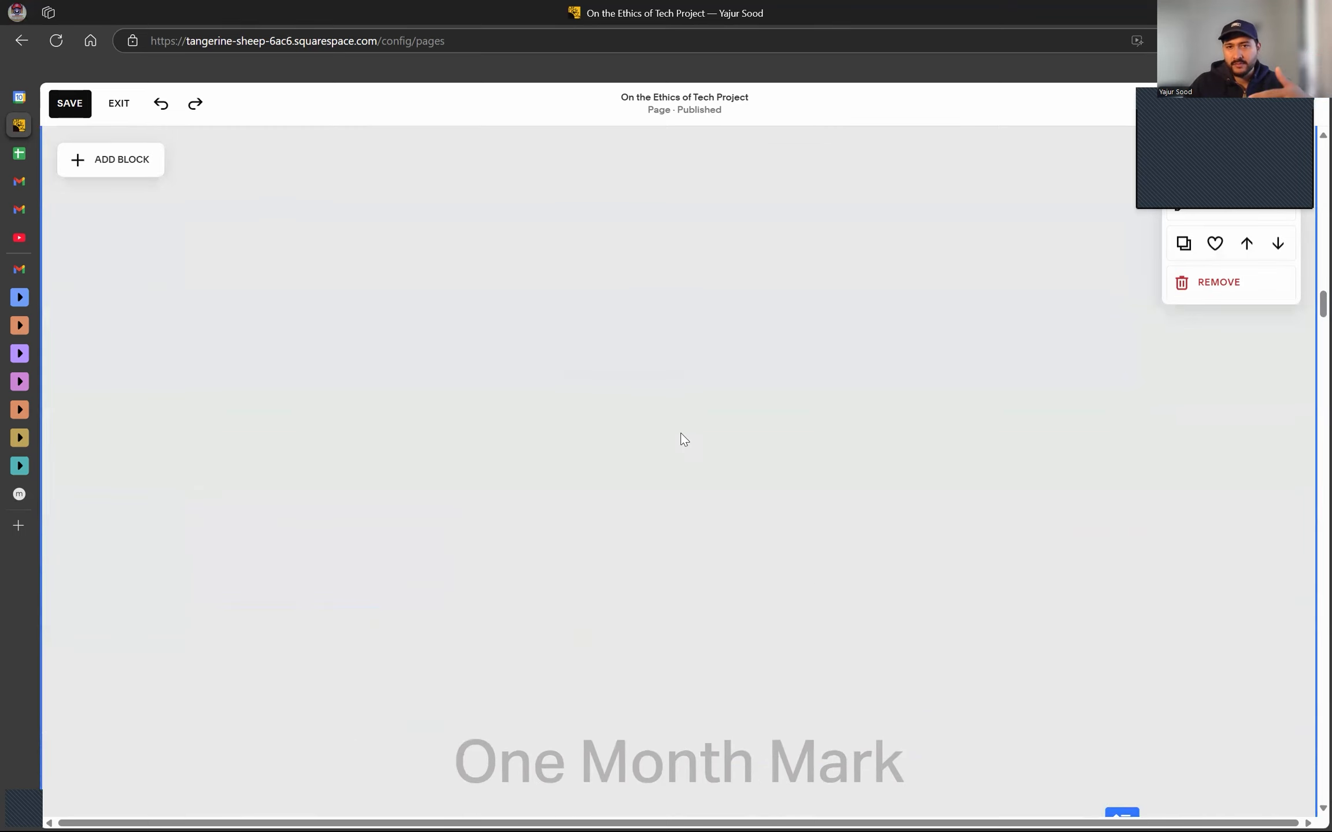
{"action": "scroll", "coordinate": [529, 476], "scroll_direction": "up", "scroll_amount": 3}
{"action": "scroll", "coordinate": [618, 436], "scroll_direction": "down", "scroll_amount": 8}
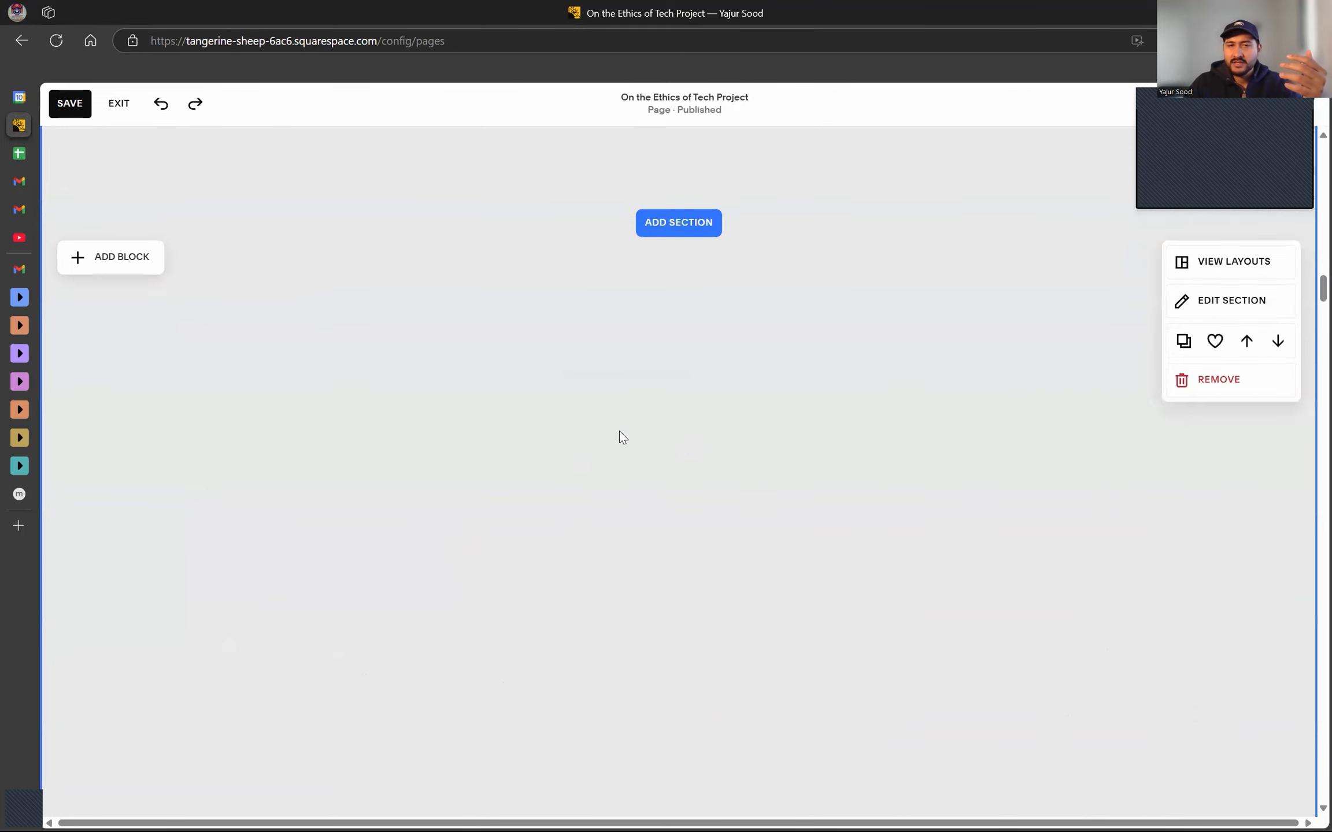
{"action": "scroll", "coordinate": [811, 470], "scroll_direction": "down", "scroll_amount": 8}
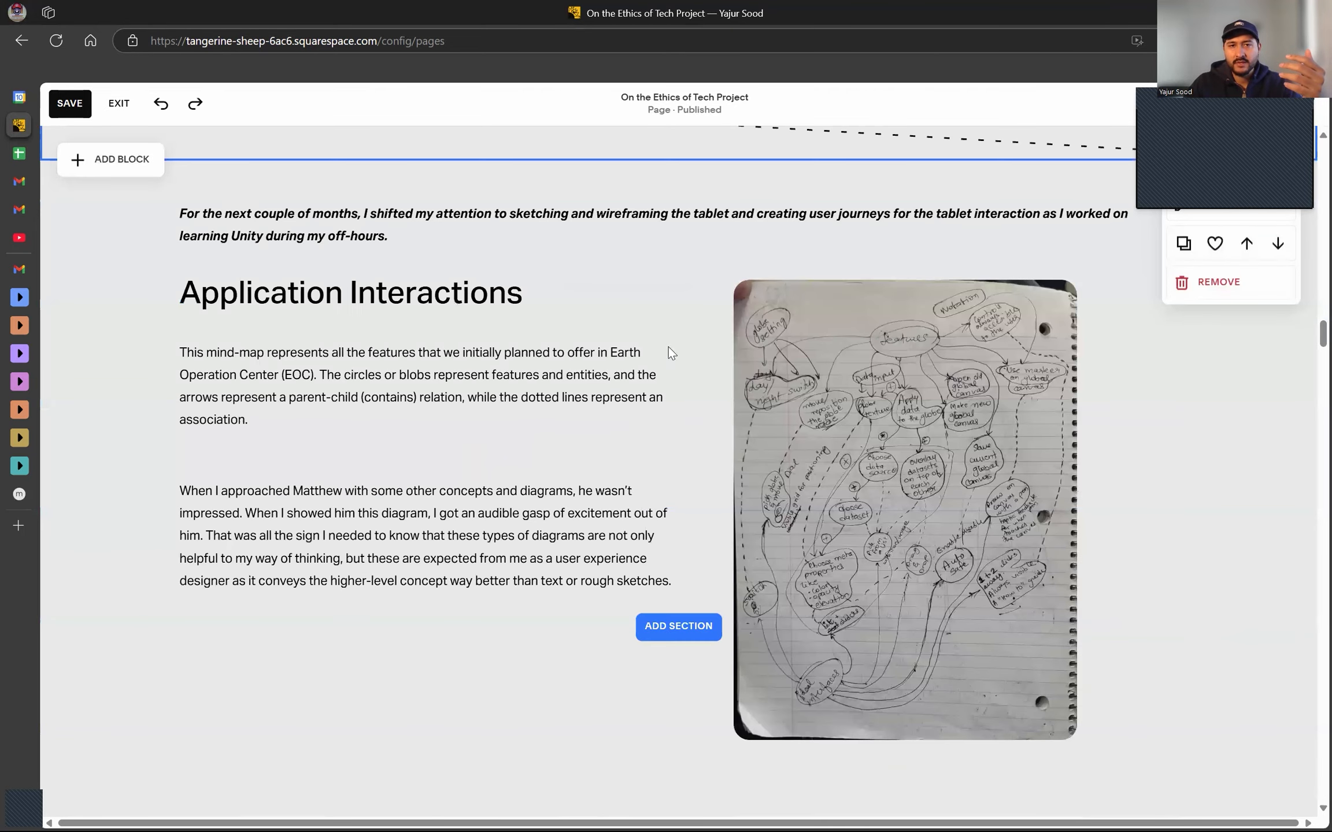
{"action": "scroll", "coordinate": [816, 439], "scroll_direction": "down", "scroll_amount": 10}
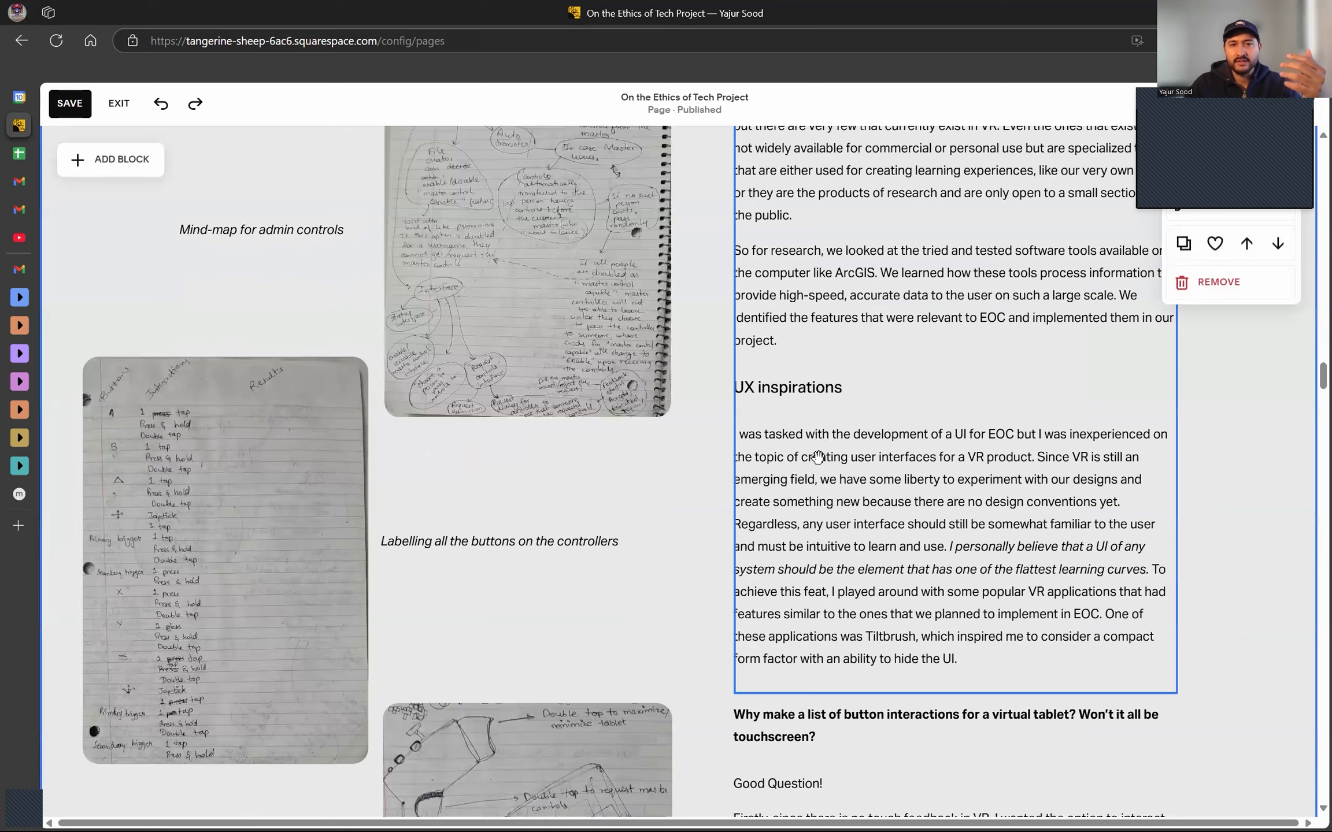
{"action": "scroll", "coordinate": [817, 457], "scroll_direction": "down", "scroll_amount": 10}
{"action": "scroll", "coordinate": [821, 489], "scroll_direction": "down", "scroll_amount": 4}
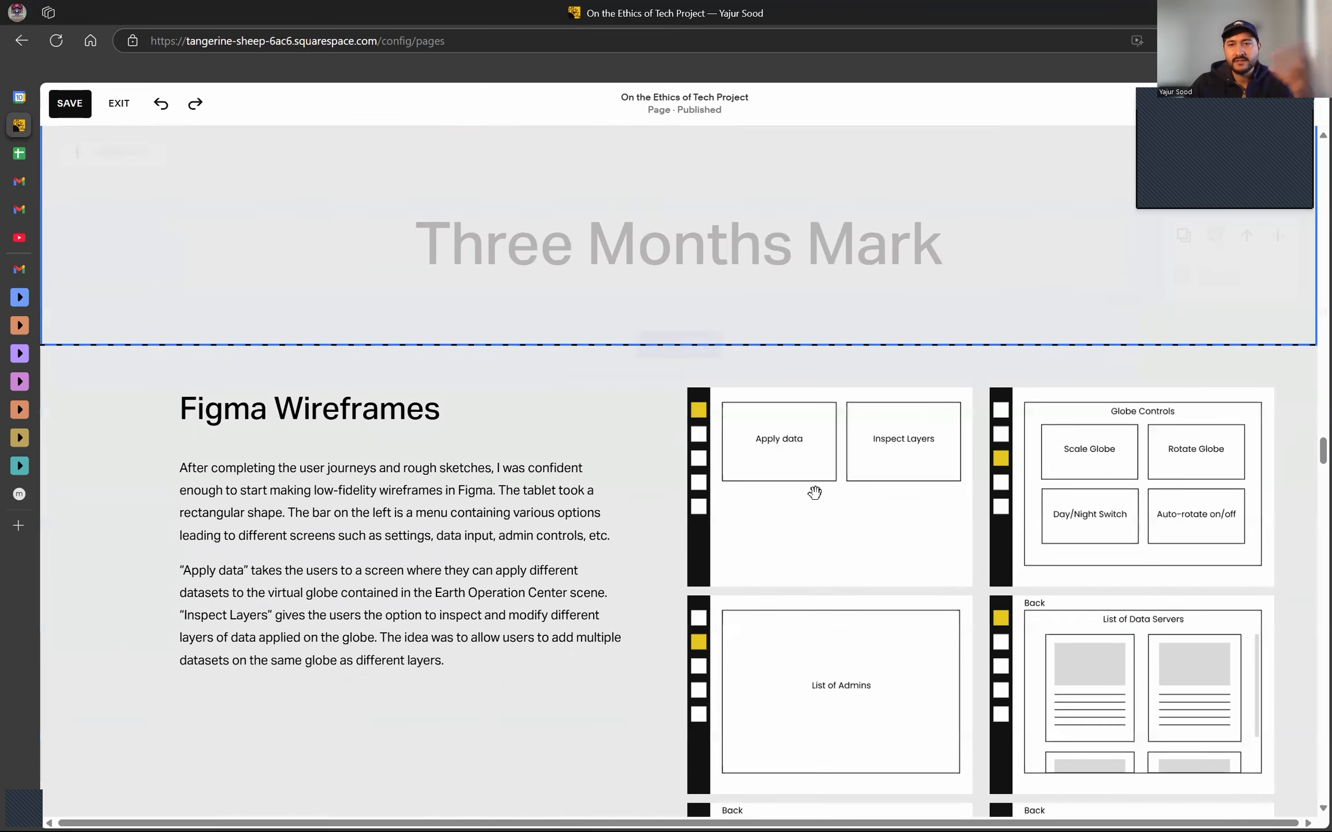
{"action": "scroll", "coordinate": [815, 493], "scroll_direction": "up", "scroll_amount": 8}
{"action": "scroll", "coordinate": [688, 502], "scroll_direction": "up", "scroll_amount": 10}
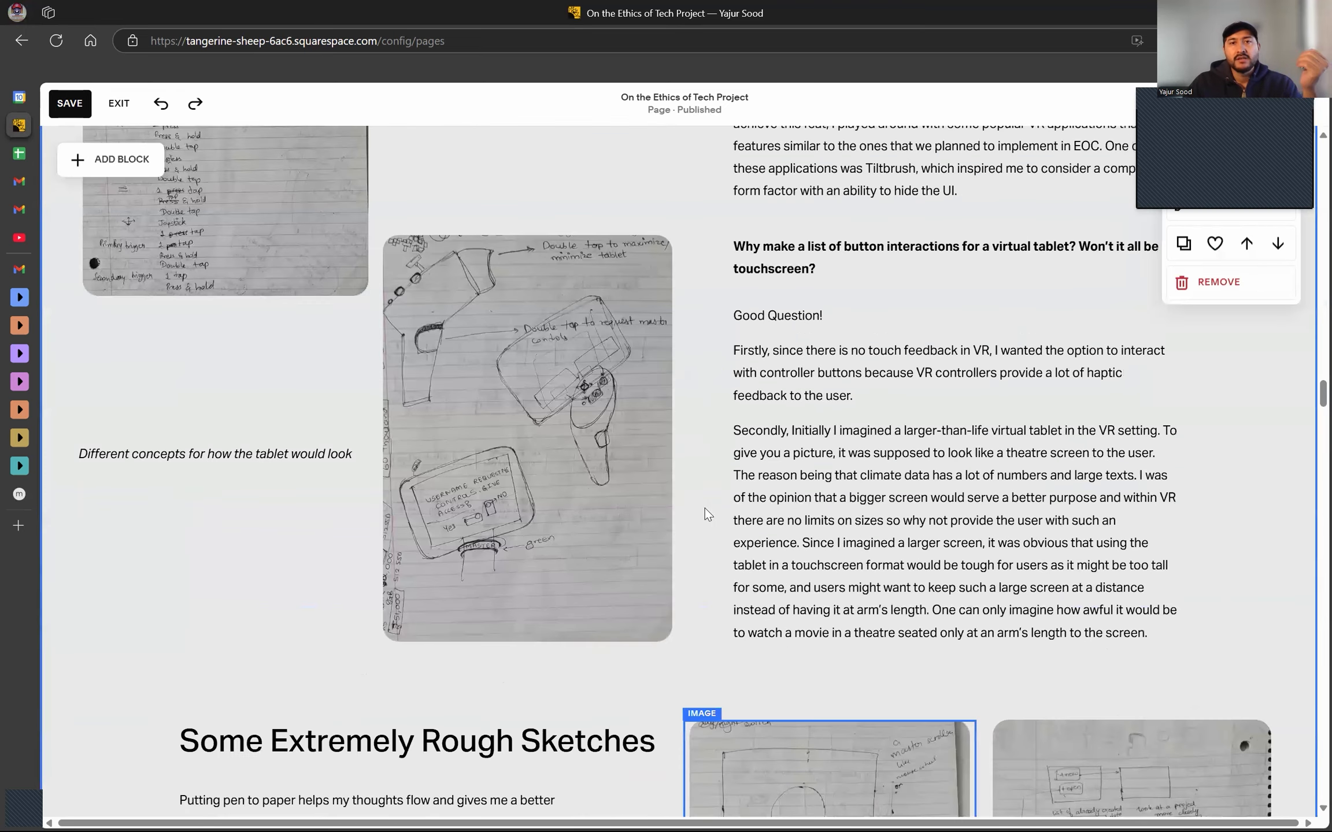
{"action": "scroll", "coordinate": [710, 507], "scroll_direction": "up", "scroll_amount": 10}
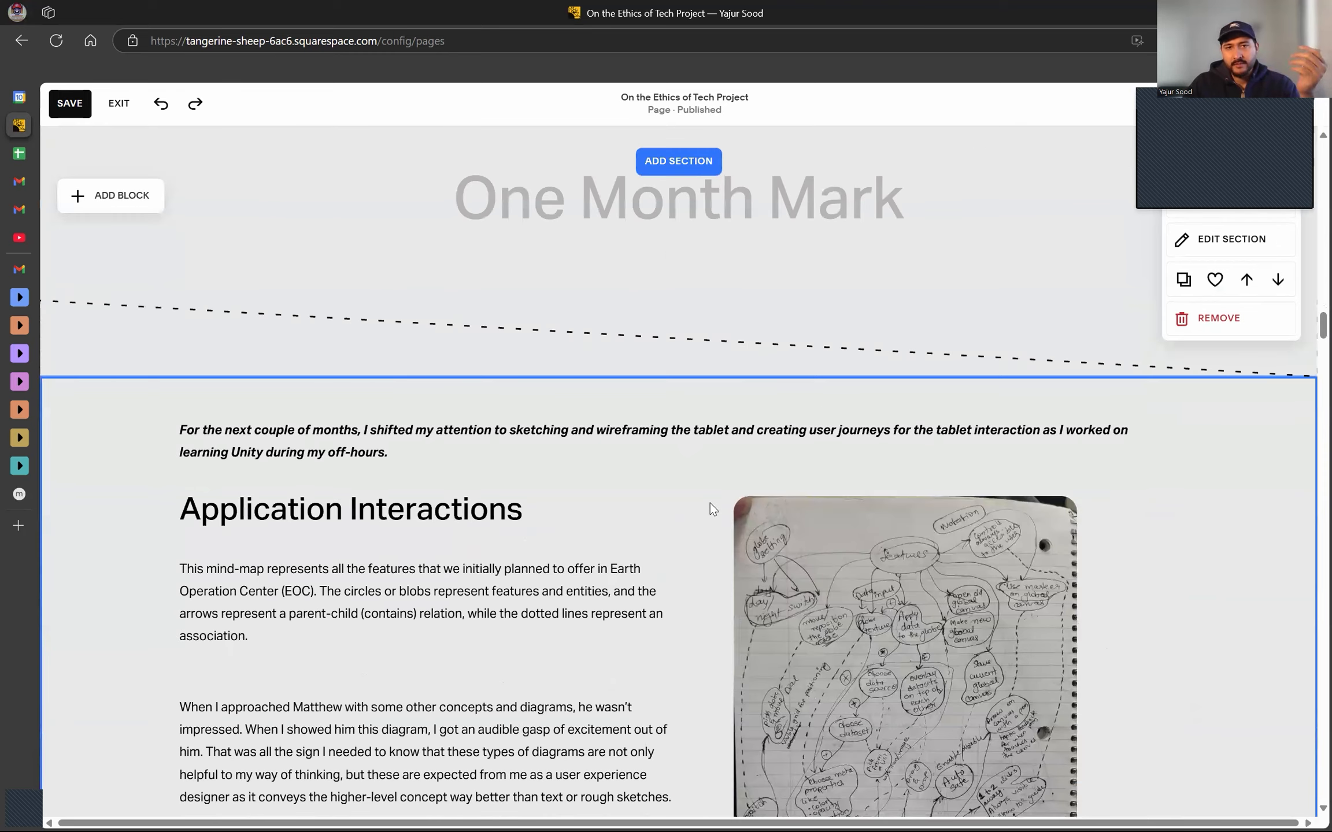
{"action": "scroll", "coordinate": [709, 498], "scroll_direction": "up", "scroll_amount": 1}
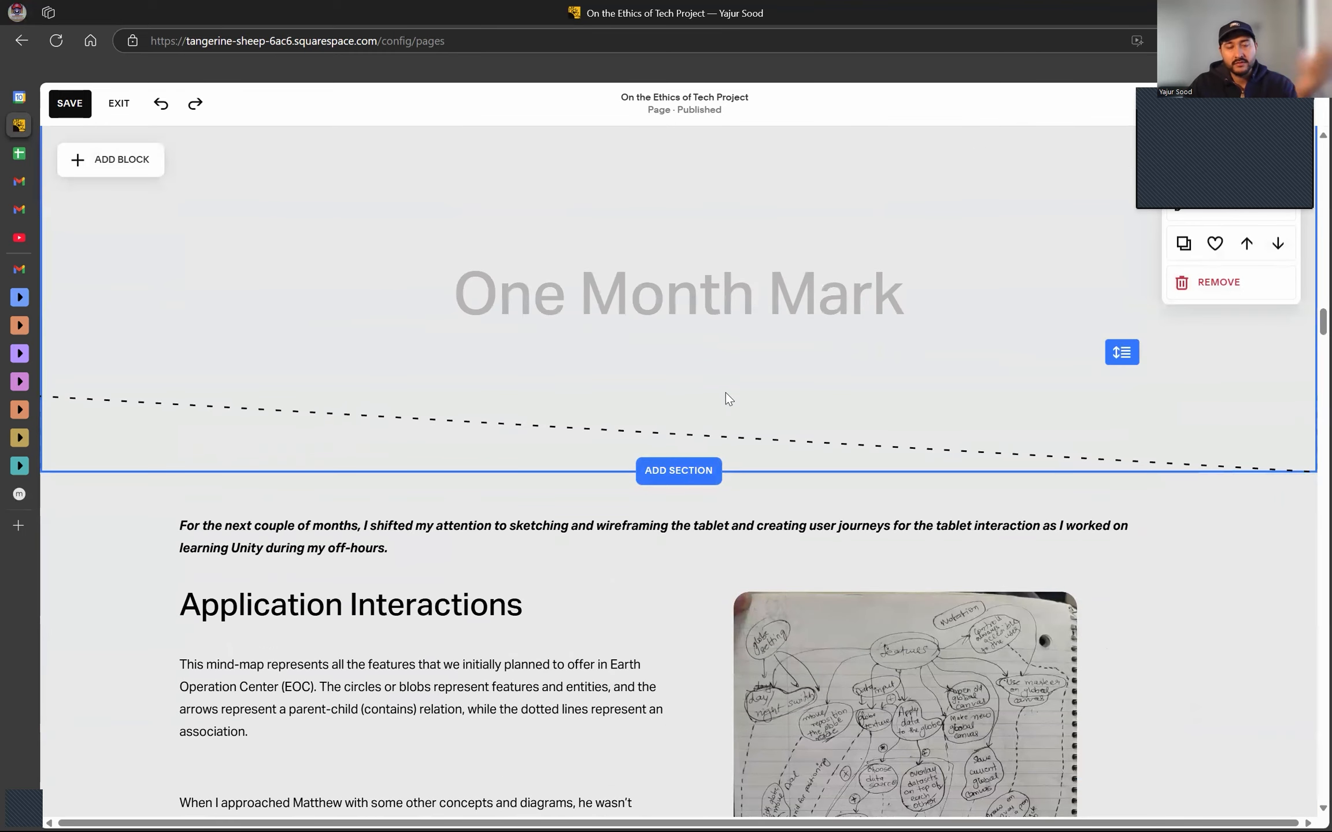
{"action": "scroll", "coordinate": [734, 417], "scroll_direction": "up", "scroll_amount": 3}
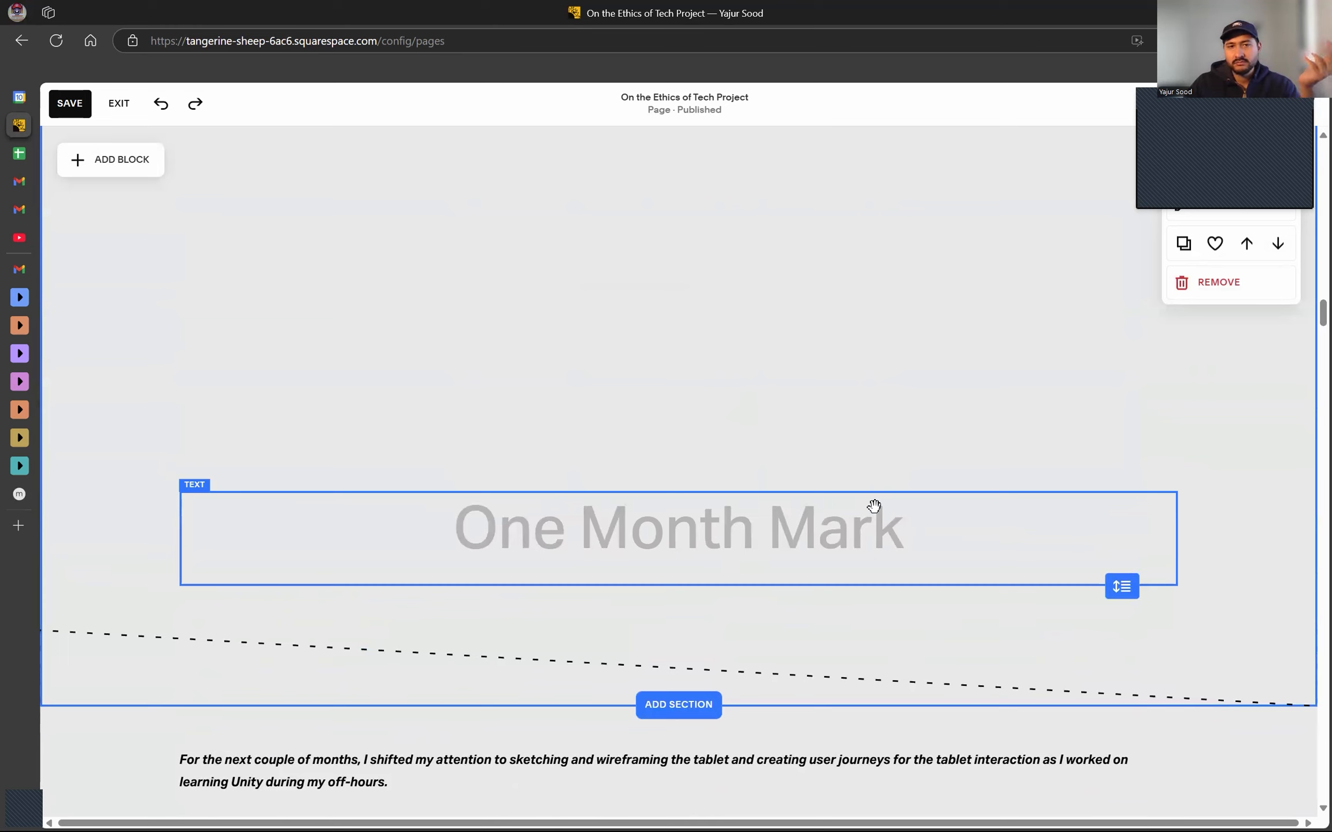
Save the page edits and return to the Branding heading.
{"action": "left_click", "coordinate": [70, 104]}
{"action": "scroll", "coordinate": [298, 562], "scroll_direction": "up", "scroll_amount": 10}
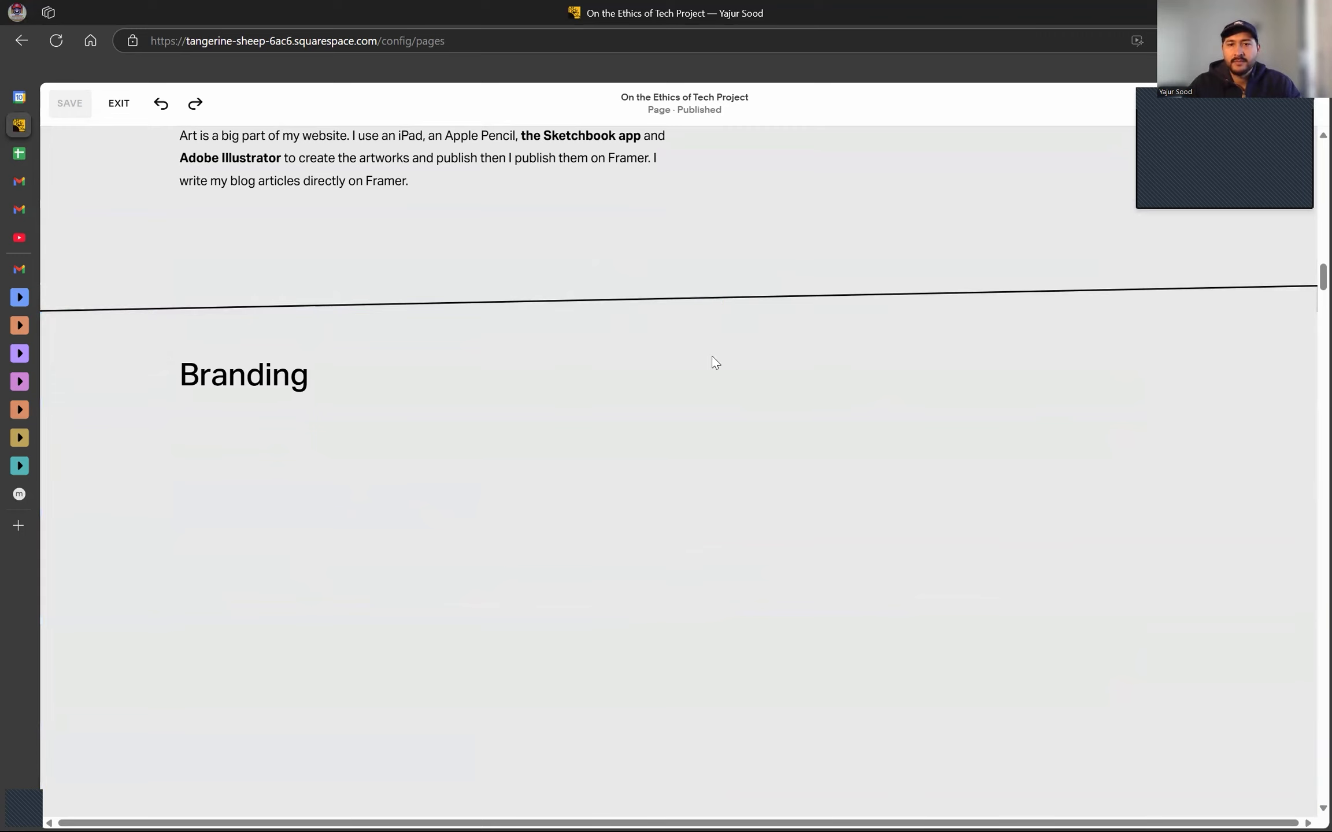
Paste the moodboard image of website screenshots into the Branding section and move it to the content area's left edge.
{"action": "scroll", "coordinate": [636, 521], "scroll_direction": "down", "scroll_amount": 3}
{"action": "key", "text": "ctrl+v"}
{"action": "left_click_drag", "start_coordinate": [302, 286], "coordinate": [1182, 308]}
{"action": "scroll", "coordinate": [777, 448], "scroll_direction": "up", "scroll_amount": 8}
{"action": "scroll", "coordinate": [777, 448], "scroll_direction": "down", "scroll_amount": 7}
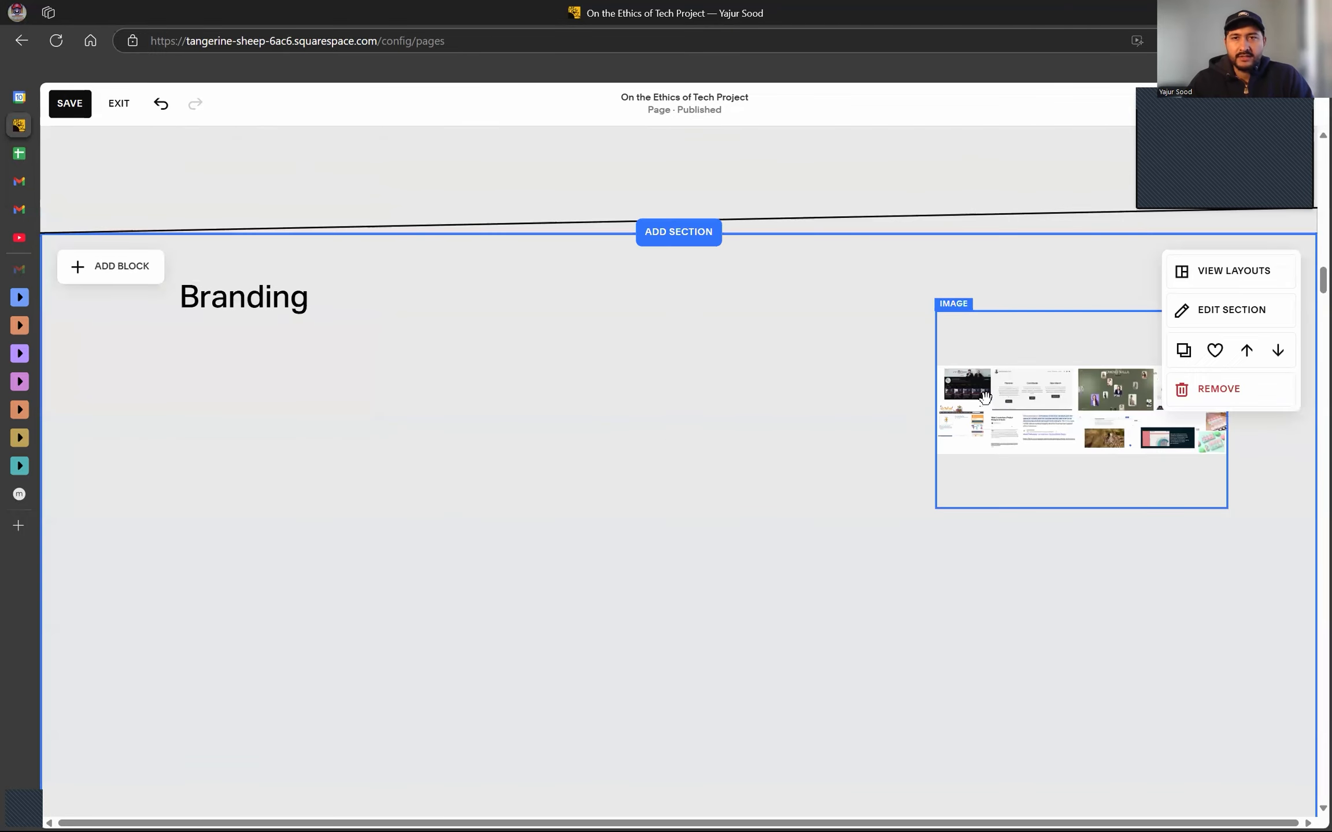
{"action": "left_click_drag", "start_coordinate": [985, 398], "coordinate": [285, 393]}
{"action": "left_click", "coordinate": [365, 306]}
{"action": "left_click_drag", "start_coordinate": [360, 367], "coordinate": [309, 332]}
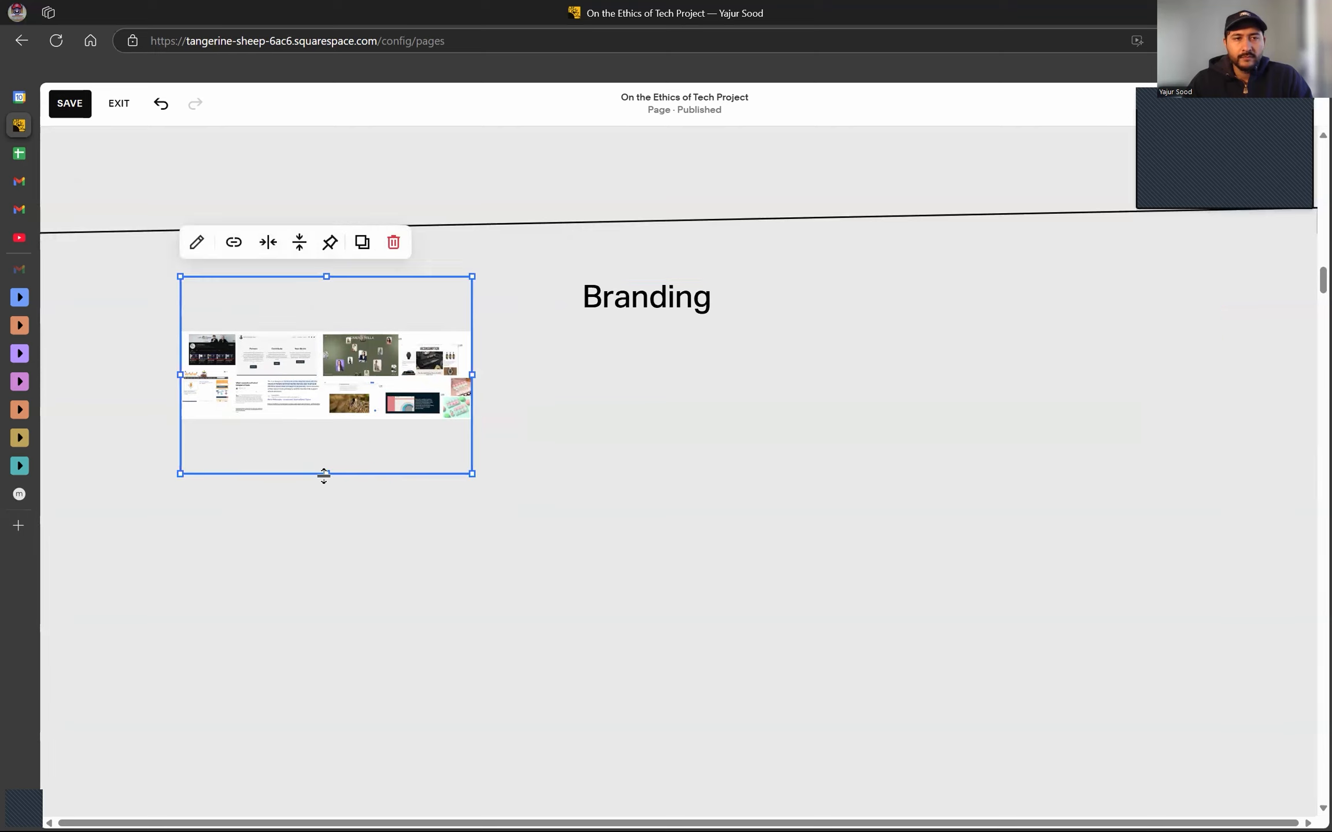
Enlarge the moodboard image to span the full content width and position it just below the Branding heading's row.
{"action": "left_click_drag", "start_coordinate": [326, 475], "coordinate": [1174, 672]}
{"action": "scroll", "coordinate": [762, 570], "scroll_direction": "down", "scroll_amount": 2}
{"action": "scroll", "coordinate": [762, 570], "scroll_direction": "up", "scroll_amount": 1}
{"action": "left_click_drag", "start_coordinate": [679, 200], "coordinate": [655, 279]}
{"action": "left_click_drag", "start_coordinate": [665, 416], "coordinate": [665, 381]}
{"action": "left_click_drag", "start_coordinate": [679, 569], "coordinate": [681, 536]}
{"action": "left_click", "coordinate": [693, 571]}
{"action": "left_click_drag", "start_coordinate": [671, 370], "coordinate": [670, 404]}
Align the Branding heading with the moodboard image's left edge and save the page.
{"action": "left_click_drag", "start_coordinate": [651, 215], "coordinate": [206, 220]}
{"action": "left_click", "coordinate": [494, 595]}
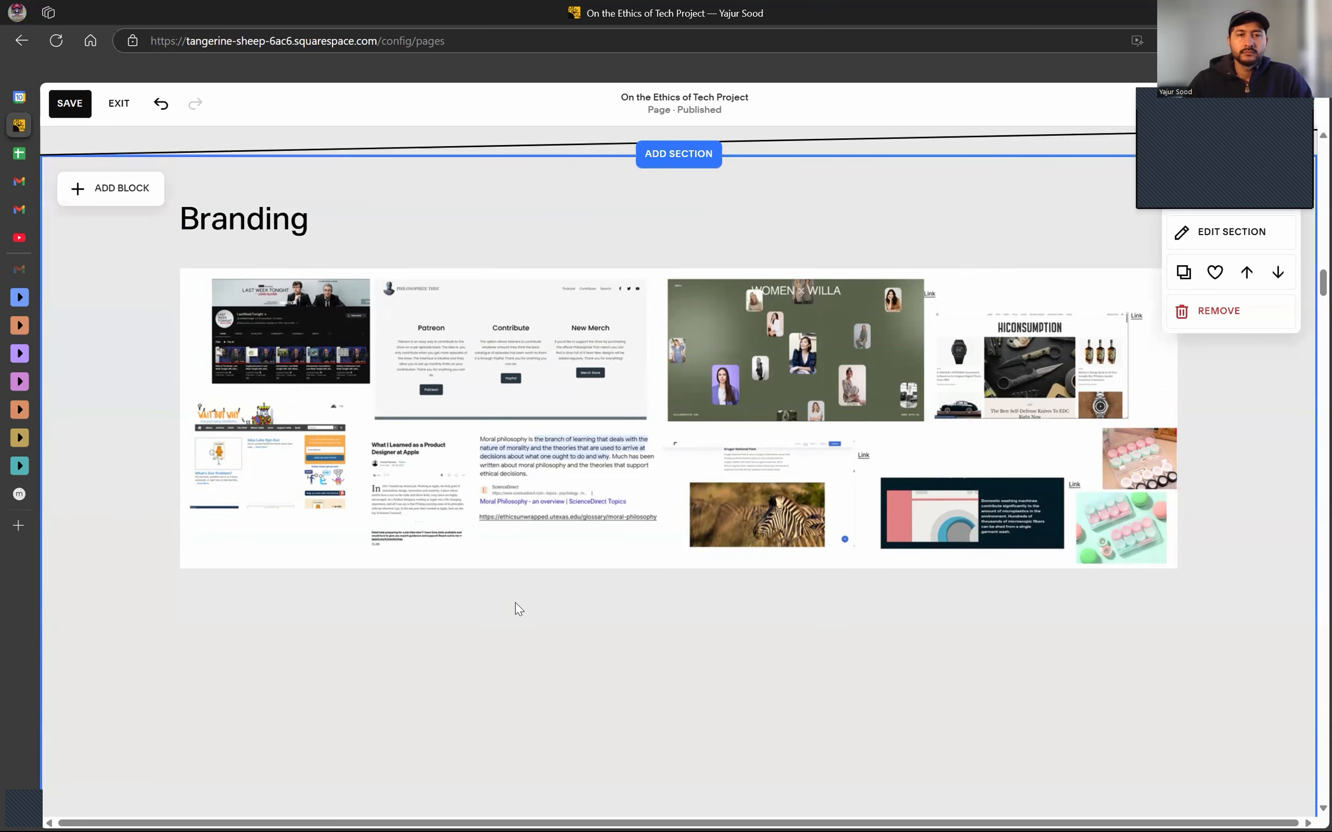
{"action": "scroll", "coordinate": [370, 564], "scroll_direction": "down", "scroll_amount": 3}
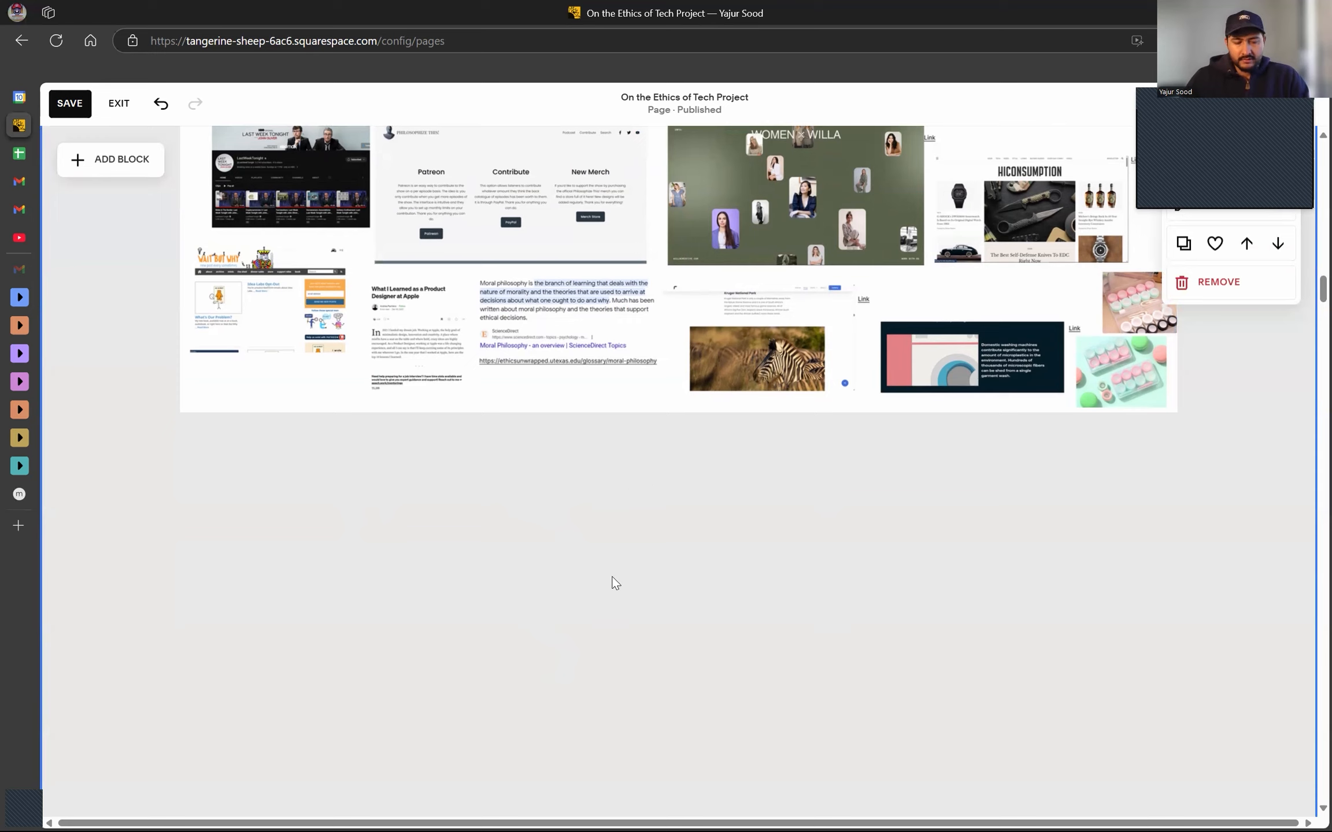
{"action": "left_click", "coordinate": [68, 103]}
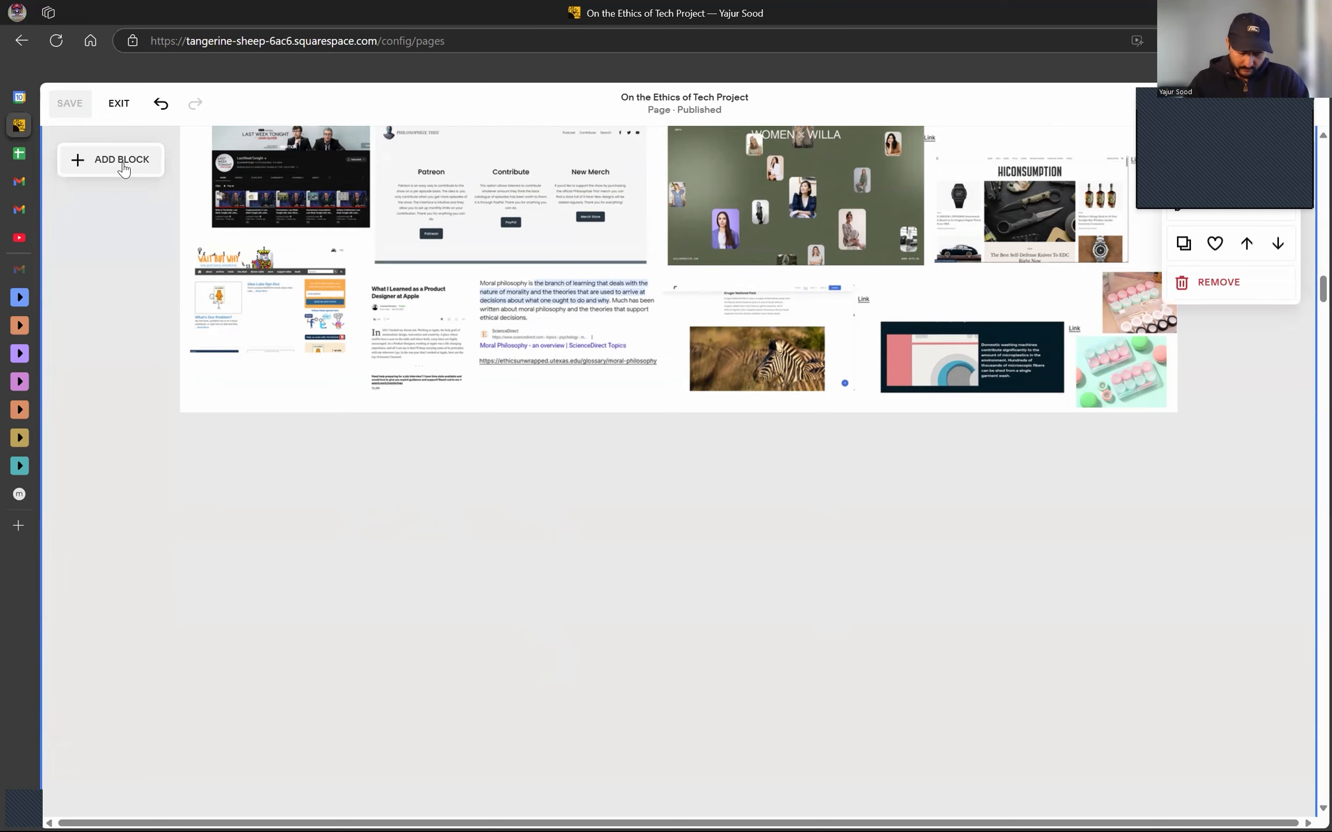
Add a text block below the moodboard reading "When I sat down to design the project, I did not know where to begin.".
{"action": "left_click", "coordinate": [125, 170]}
{"action": "left_click_drag", "start_coordinate": [341, 272], "coordinate": [345, 431]}
{"action": "scroll", "coordinate": [345, 422], "scroll_direction": "down", "scroll_amount": 1}
{"action": "double_click", "coordinate": [230, 359]}
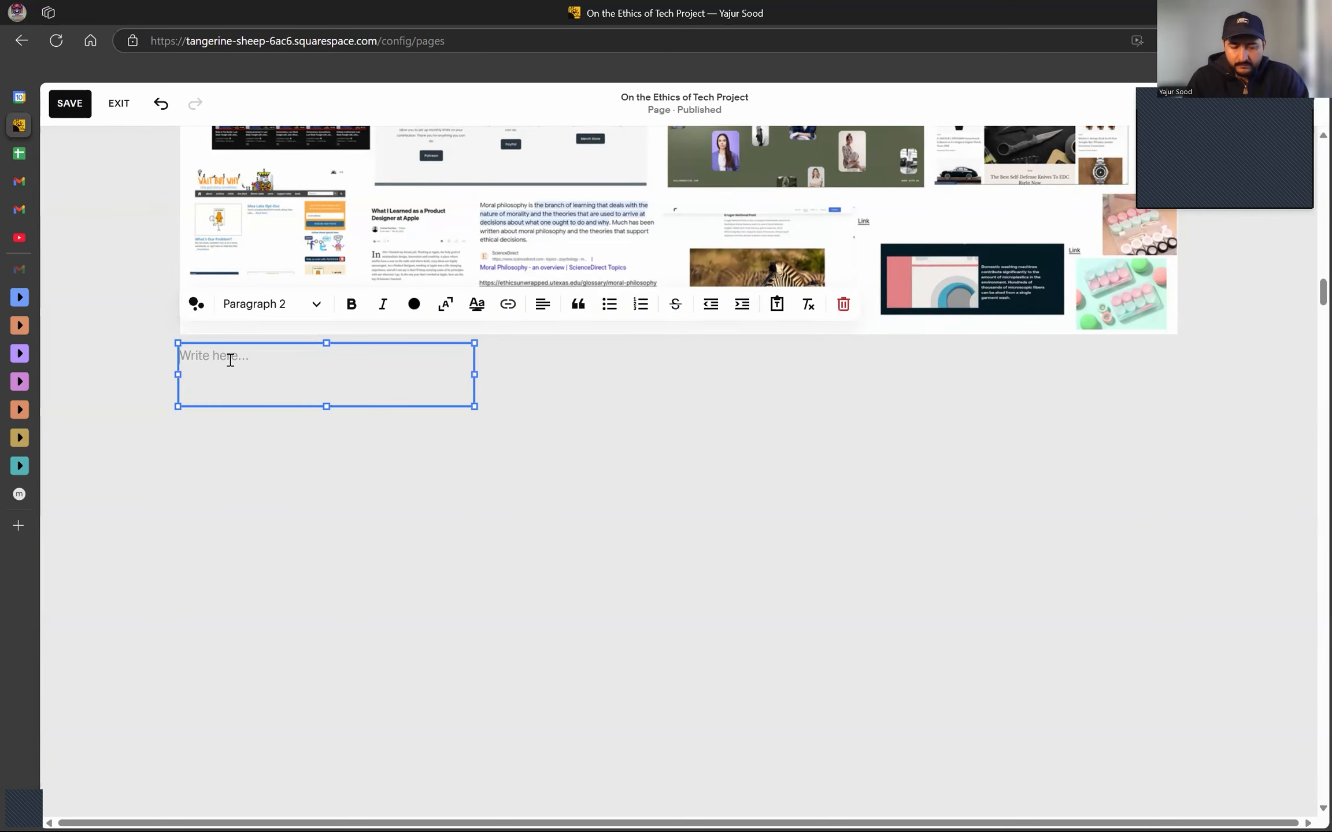
{"action": "type", "text": "When I sat down to start the project, I did not know where to begin."}
{"action": "double_click", "coordinate": [303, 356]}
{"action": "type", "text": "design"}
Continue the paragraph with needing inspirations from other similar projects and taking screenshots of liked projects matching in message or content.
{"action": "left_click", "coordinate": [377, 373]}
{"action": "type", "text": "I realized I needed some inspirations o"}
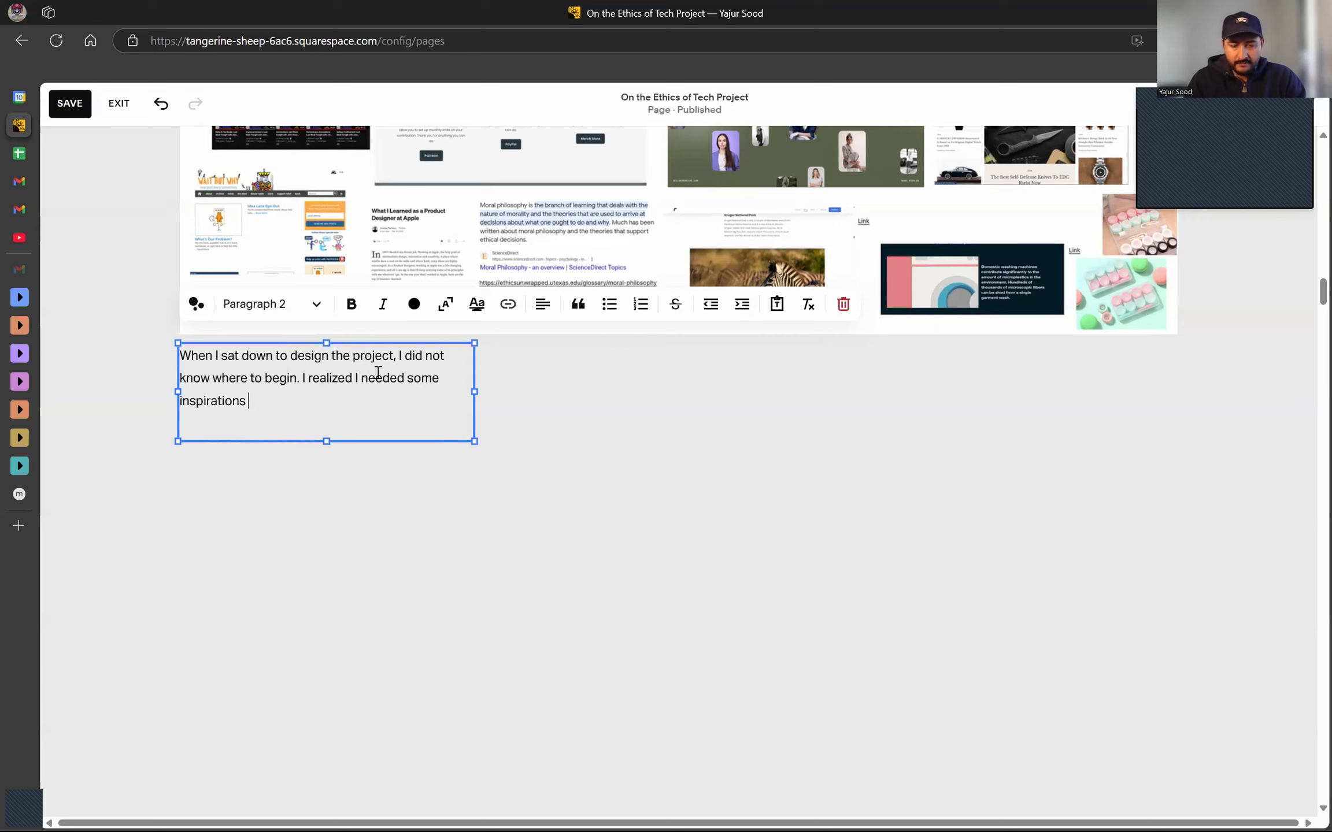
{"action": "key", "text": "BackSpace"}
{"action": "type", "text": "from other media sou"}
{"action": "key", "text": "BackSpace"}
{"action": "key", "text": "BackSpace"}
{"action": "key", "text": "BackSpace"}
{"action": "key", "text": "BackSpace"}
{"action": "key", "text": "BackSpace"}
{"action": "key", "text": "BackSpace"}
{"action": "key", "text": "BackSpace"}
{"action": "key", "text": "BackSpace"}
{"action": "key", "text": "BackSpace"}
{"action": "type", "text": "similar projects out there. I took screenshots "}
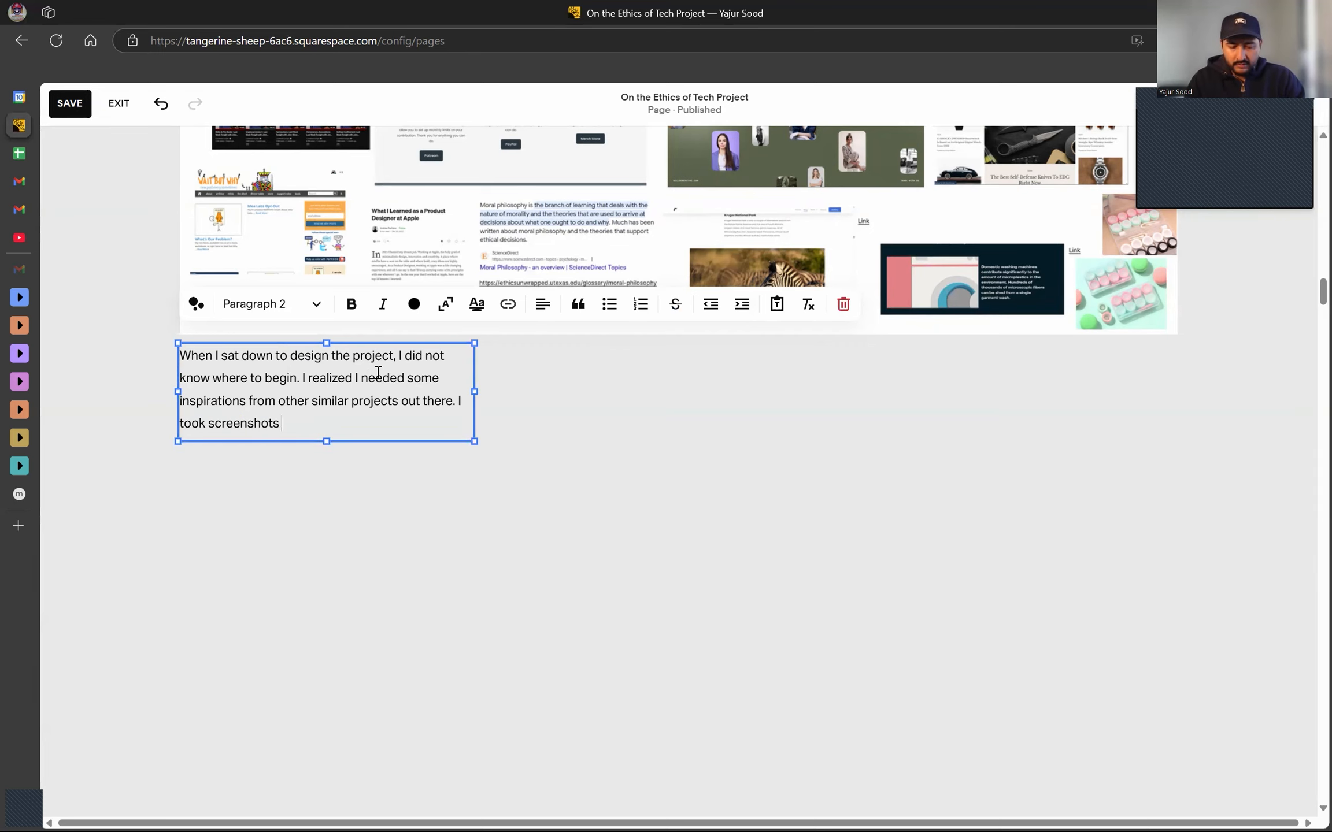
{"action": "type", "text": "of the proejcts that I like and that matched my own project in some way, maybe their message or their contnet."}
Correct the misspelled words "projects" and "content" in the Branding paragraph.
{"action": "right_click", "coordinate": [342, 424]}
{"action": "left_click", "coordinate": [367, 484]}
{"action": "right_click", "coordinate": [282, 471]}
{"action": "left_click", "coordinate": [346, 537]}
Widen the Branding text block, move it slightly further below the moodboard image, and save the page.
{"action": "left_click_drag", "start_coordinate": [475, 426], "coordinate": [623, 427]}
{"action": "left_click_drag", "start_coordinate": [392, 450], "coordinate": [390, 501]}
{"action": "left_click", "coordinate": [70, 103]}
End the first paragraph with "I arranged these examples in a moodboard to draw inspiration from.".
{"action": "scroll", "coordinate": [419, 369], "scroll_direction": "down", "scroll_amount": 1}
{"action": "double_click", "coordinate": [516, 380]}
{"action": "type", "text": "I foudn these exa"}
{"action": "key", "text": "BackSpace"}
{"action": "key", "text": "BackSpace"}
{"action": "key", "text": "BackSpace"}
{"action": "key", "text": "BackSpace"}
{"action": "key", "text": "BackSpace"}
{"action": "key", "text": "BackSpace"}
{"action": "key", "text": "BackSpace"}
{"action": "key", "text": "BackSpace"}
{"action": "key", "text": "BackSpace"}
{"action": "key", "text": "BackSpace"}
{"action": "key", "text": "BackSpace"}
{"action": "key", "text": "BackSpace"}
{"action": "key", "text": "BackSpace"}
{"action": "key", "text": "BackSpace"}
{"action": "key", "text": "BackSpace"}
{"action": "type", "text": "arranged these examples in a moodboard to draw inspiration from."}
Add a second paragraph about the black, gray and white palette, the bland colored wireframes, and deciding to add one more color for highlights.
{"action": "key", "text": "Return"}
{"action": "type", "text": "Ever since I planned on making this project work, "}
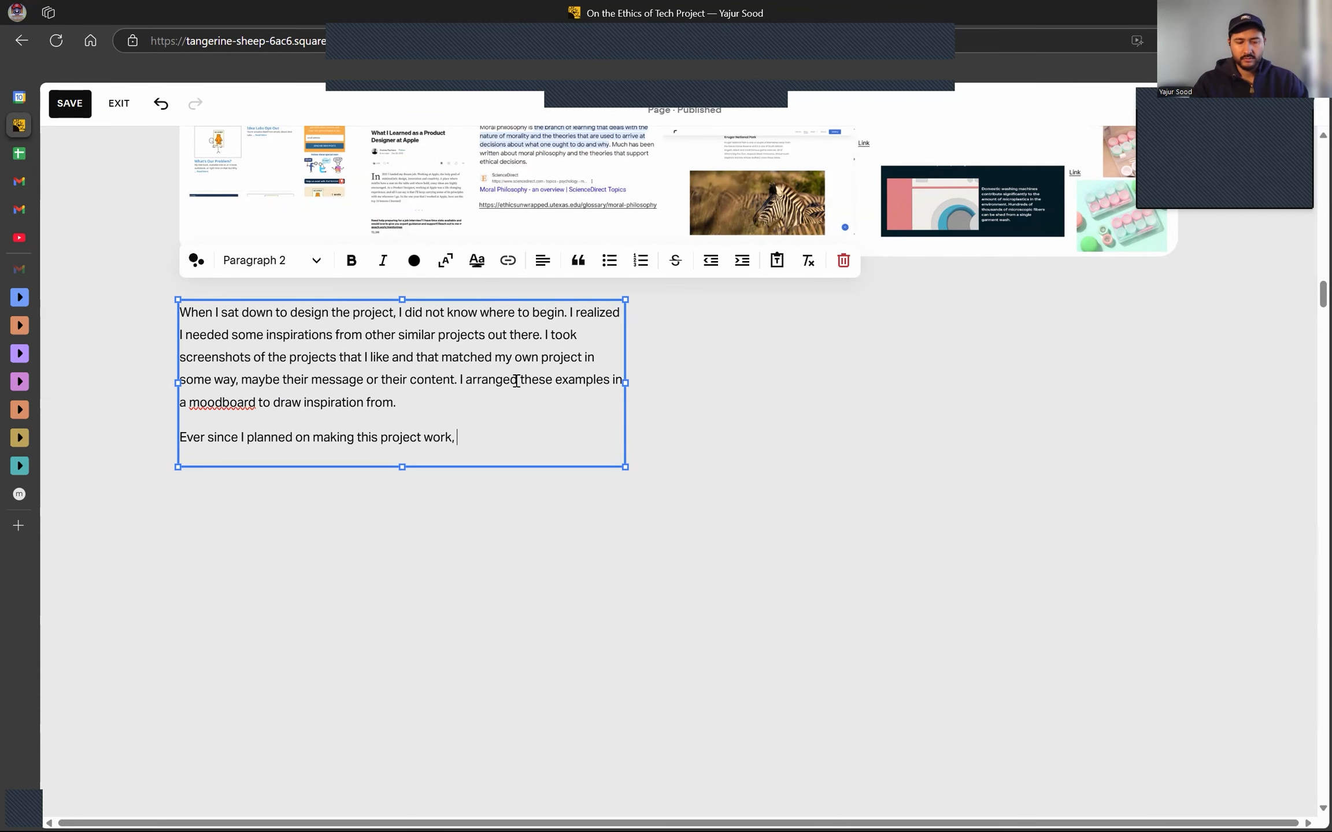
{"action": "type", "text": "I already had a color palette in mind. Black, gray and white - because ti fit perfctly with the theme of \"ethics\". But, when I started designing some colored wireframes of the website, I realized that it looked quite bland"}
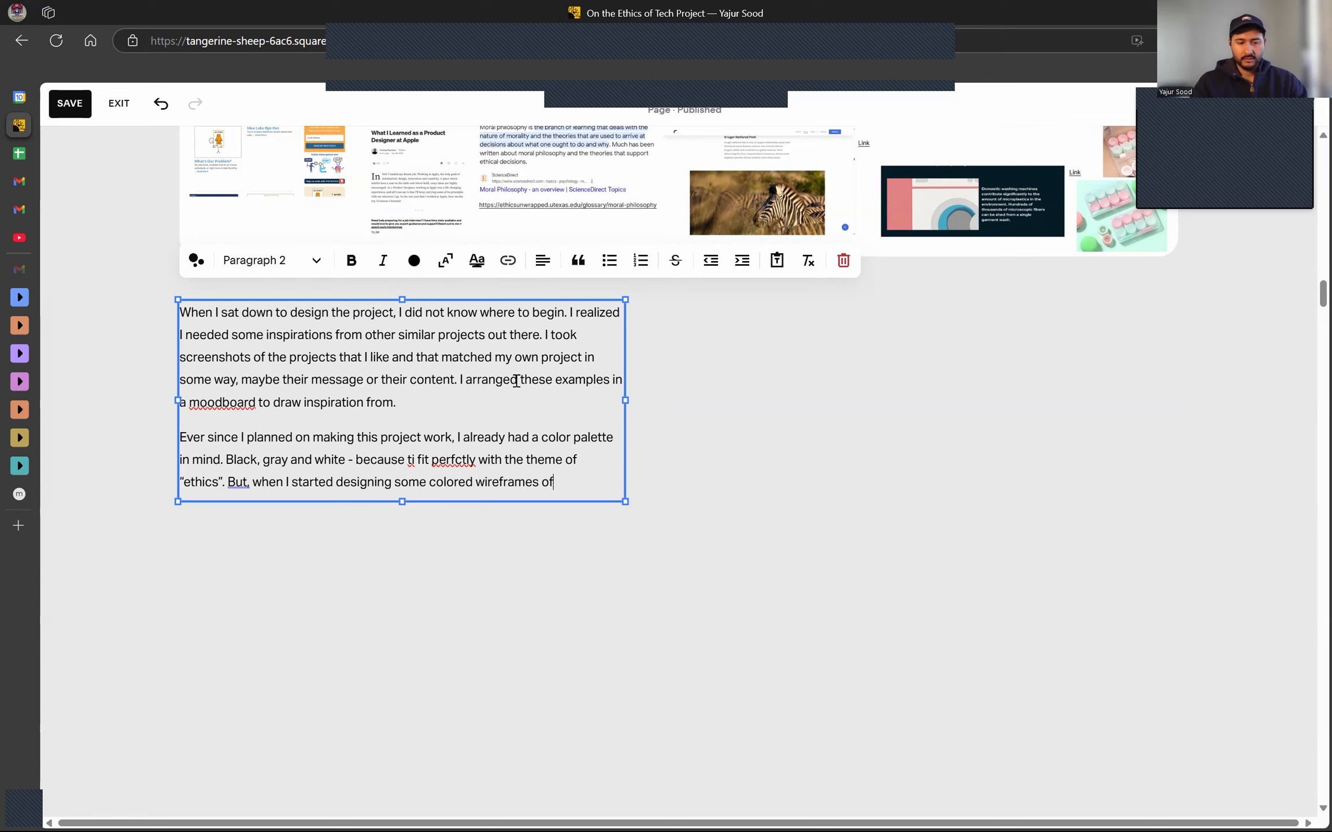
{"action": "type", "text": ". "}
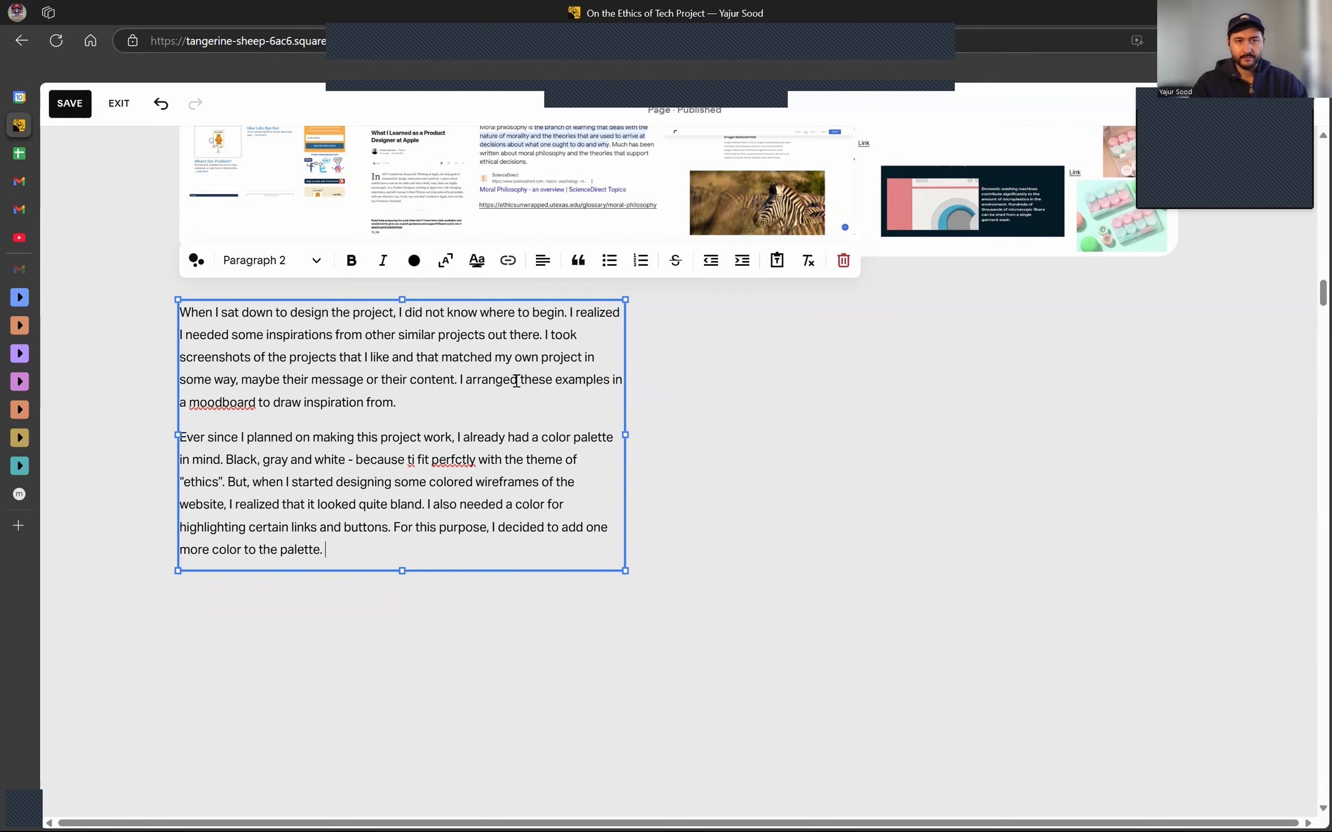
{"action": "type", "text": "I also needed a color for highlighting certain links and buttons. For this purpose, I decided to add one more color to the palette but I couldn't gifure out what would be the right choice."}
Correct the spelling of "it" and "perfectly" and change "moodboard" to "mood board" in the Branding text.
{"action": "left_click", "coordinate": [411, 461]}
{"action": "left_click", "coordinate": [419, 526]}
{"action": "left_click", "coordinate": [222, 403]}
{"action": "left_click", "coordinate": [202, 469]}
Extend the palette paragraph with asking ChatGPT for a color palette, its "Golden" suggestion and completing the palette, and save the page.
{"action": "left_click", "coordinate": [296, 550]}
{"action": "left_click", "coordinate": [296, 560]}
{"action": "type", "text": "I finally gave in and for the fun of it asked ChatG"}
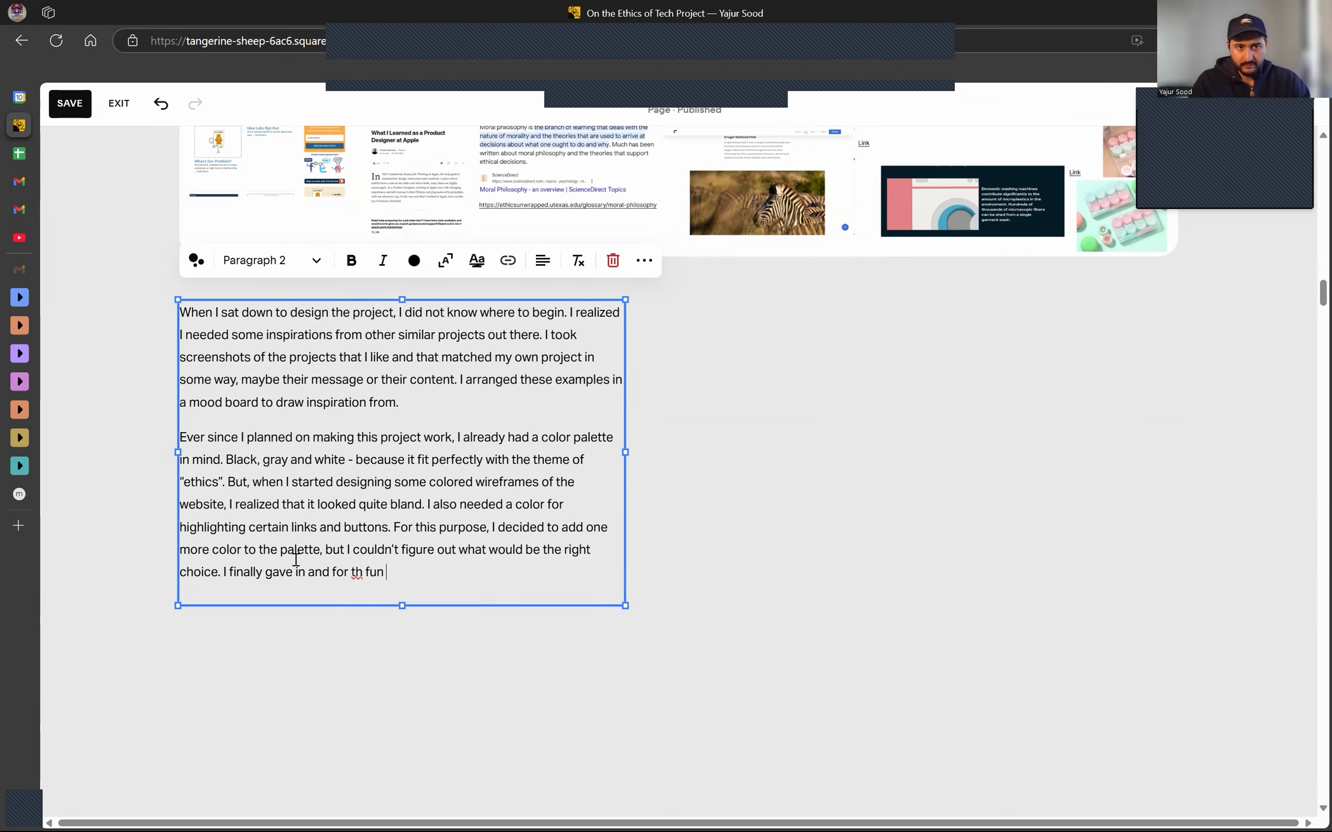
{"action": "type", "text": "PT to give me a color palette. I described the goal and purpose of my website and it gave me the color \"Golden\" - because it represented good morals and"}
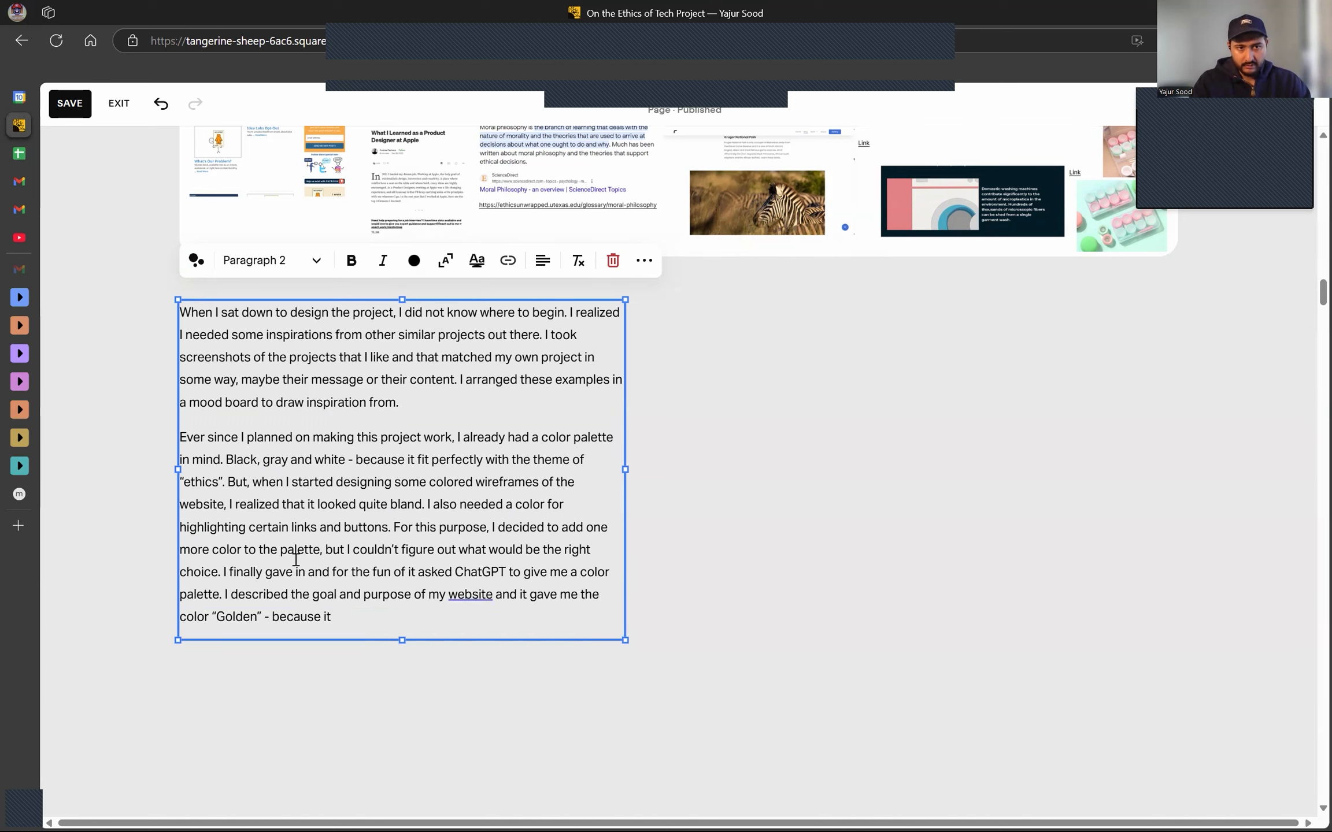
{"action": "type", "text": " good character in ancient times and myths. I really liked this idea and decided to go forward with it, thus completing my color palette."}
{"action": "left_click", "coordinate": [151, 229]}
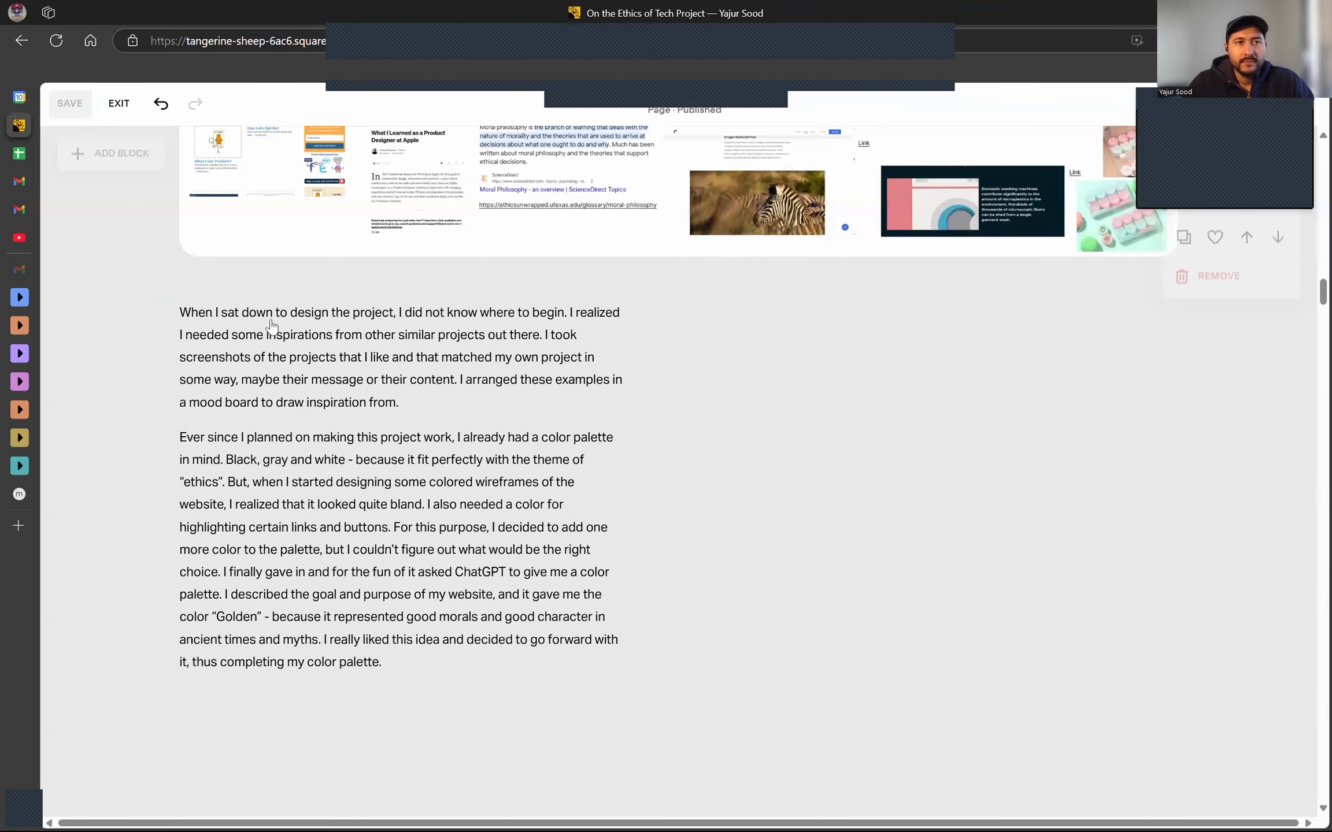
Add an image block beside the Branding text and fill it with the black-and-gray color palette image.
{"action": "left_click", "coordinate": [175, 324]}
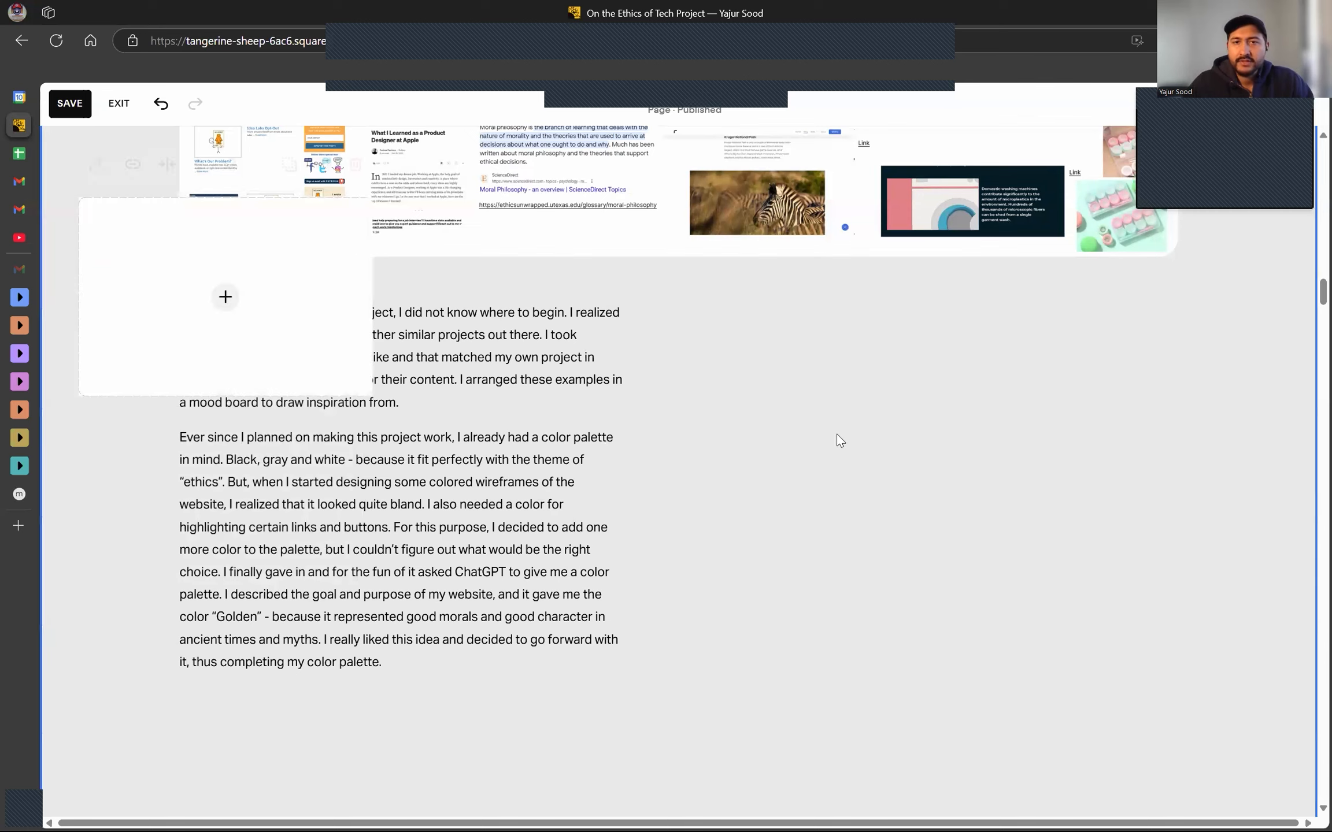
{"action": "left_click_drag", "start_coordinate": [177, 295], "coordinate": [787, 399]}
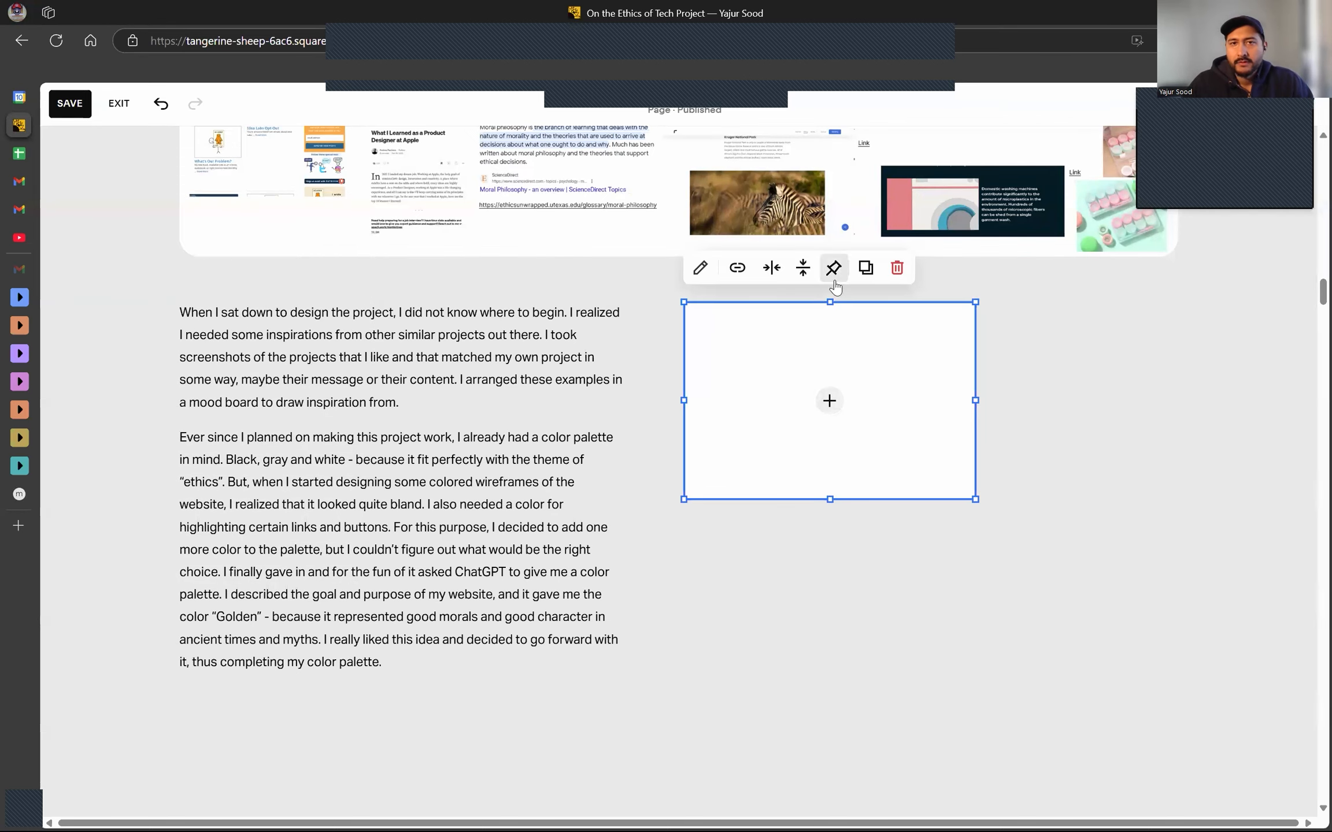
{"action": "left_click", "coordinate": [700, 268]}
{"action": "left_click", "coordinate": [1118, 393]}
{"action": "double_click", "coordinate": [359, 133]}
Add a second image block below the black-and-gray palette and upload "final color palette.png" into it.
{"action": "left_click", "coordinate": [904, 580]}
{"action": "left_click", "coordinate": [904, 580]}
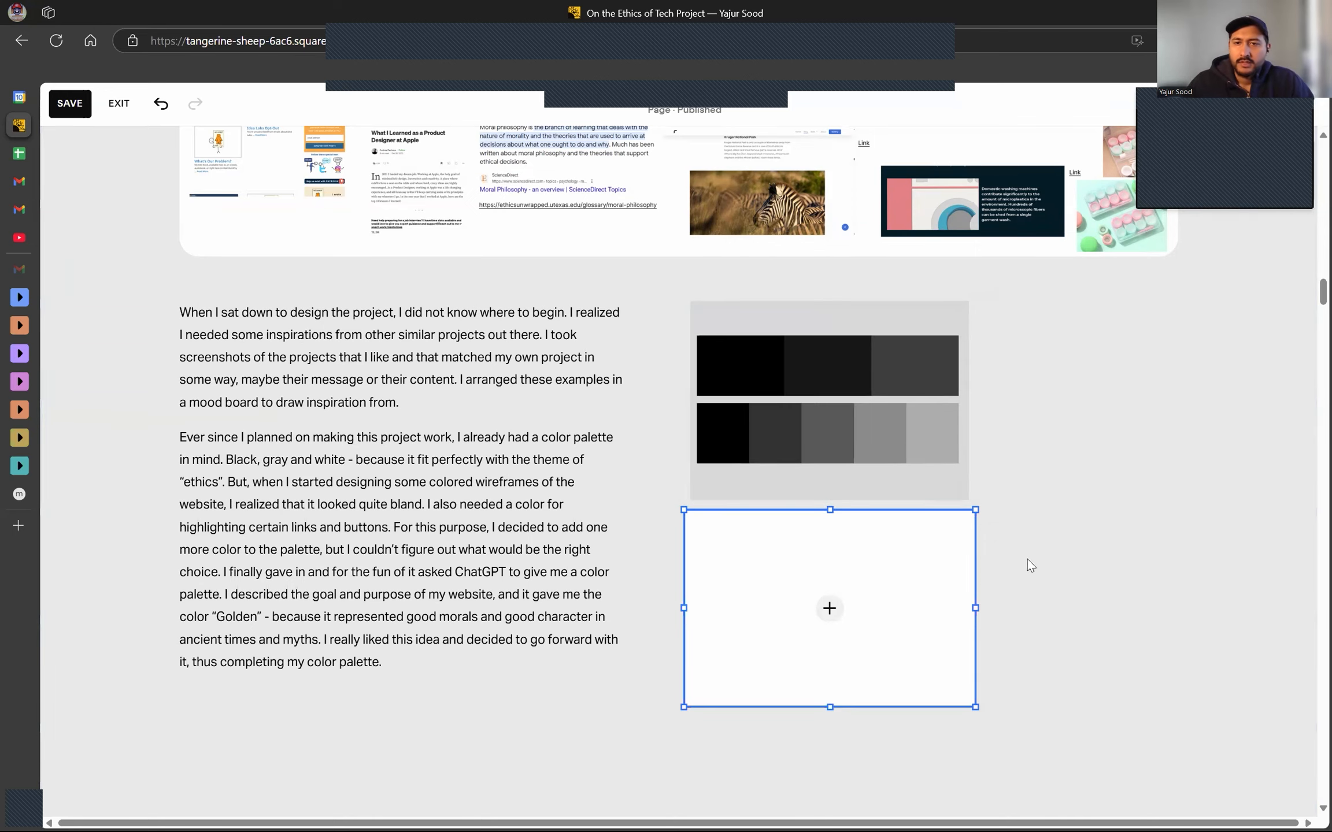
{"action": "left_click", "coordinate": [701, 476]}
{"action": "left_click", "coordinate": [1110, 523]}
{"action": "double_click", "coordinate": [248, 136]}
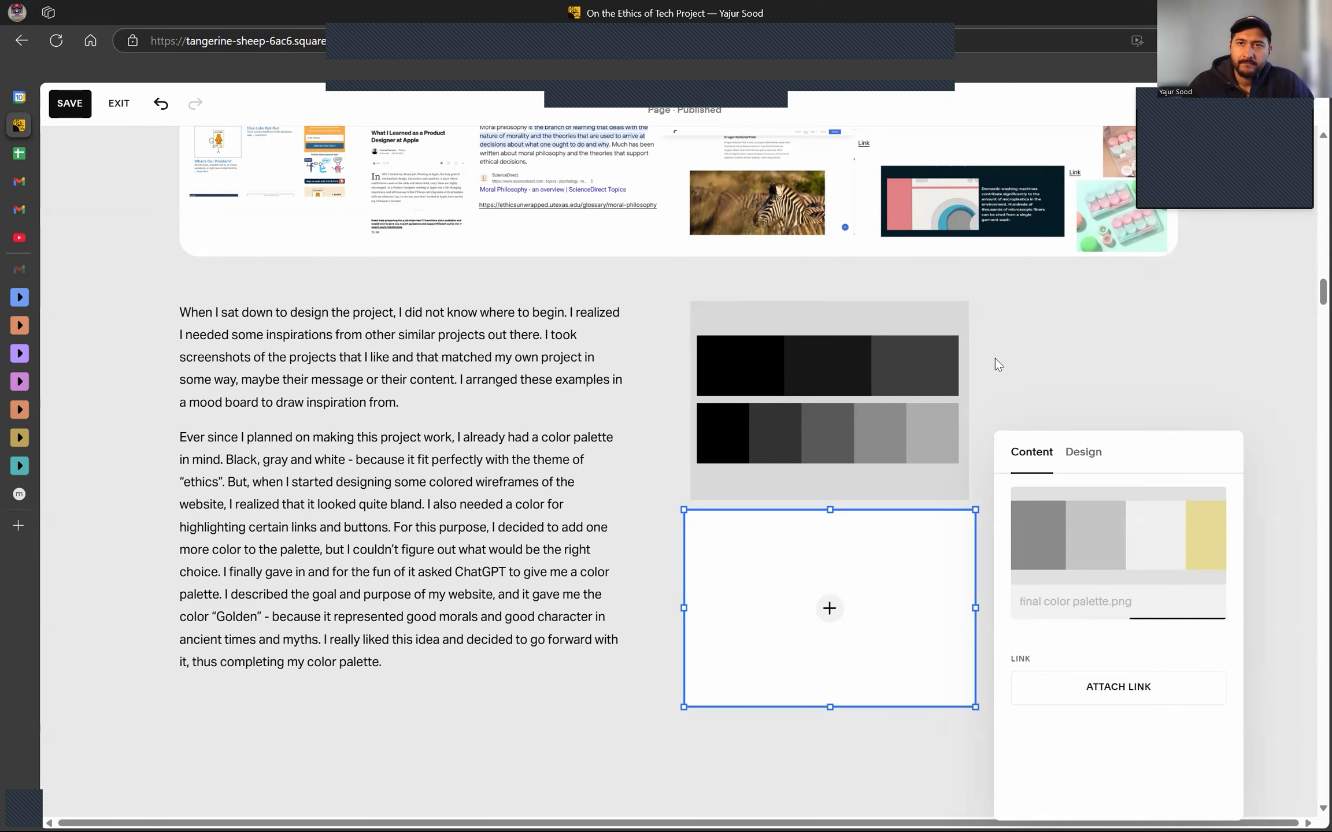
Try to narrow the black-and-gray palette image block slightly from its right edge.
{"action": "left_click", "coordinate": [897, 360]}
{"action": "mouse_move", "coordinate": [978, 400]}
{"action": "left_mouse_down"}
{"action": "mouse_move", "coordinate": [1127, 407]}
{"action": "mouse_move", "coordinate": [967, 407]}
{"action": "left_mouse_up"}
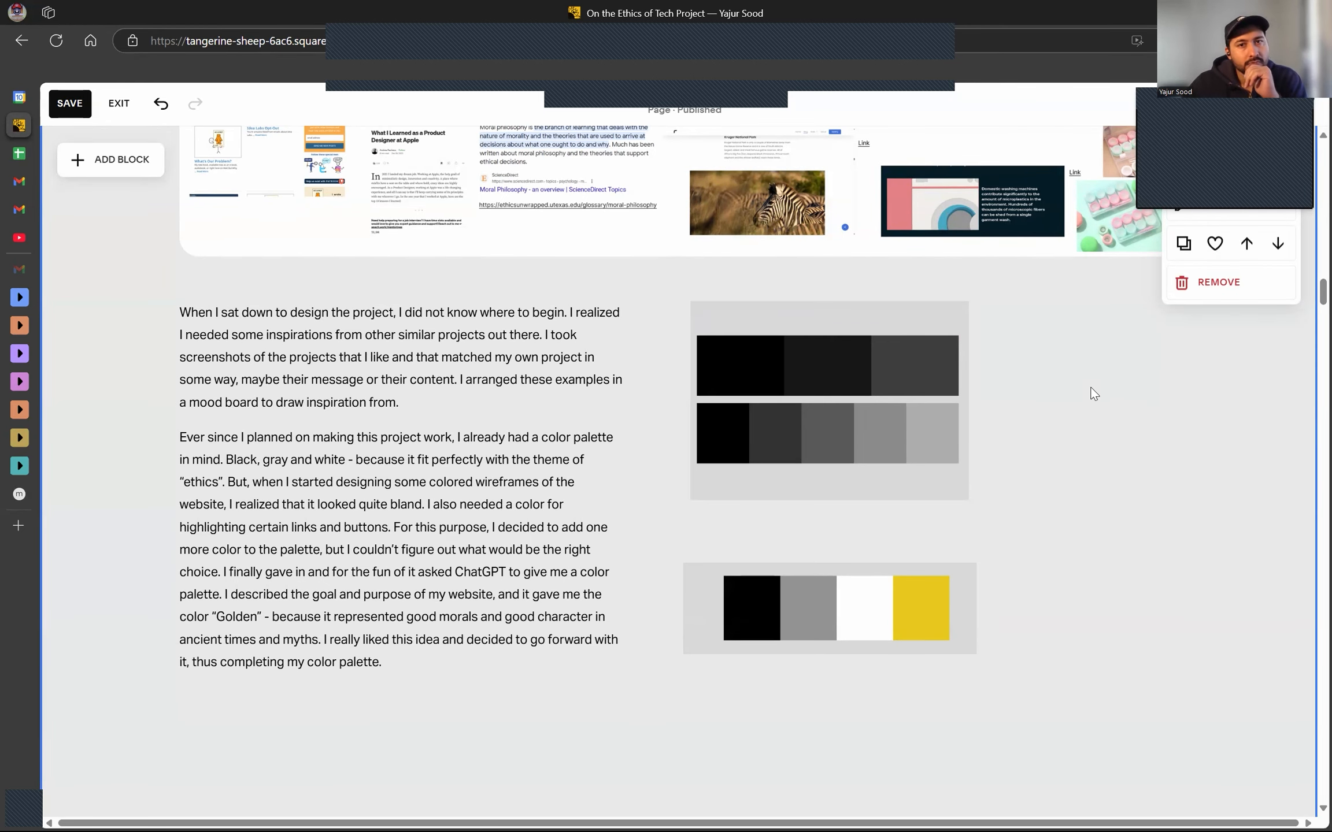
{"action": "left_click", "coordinate": [877, 414]}
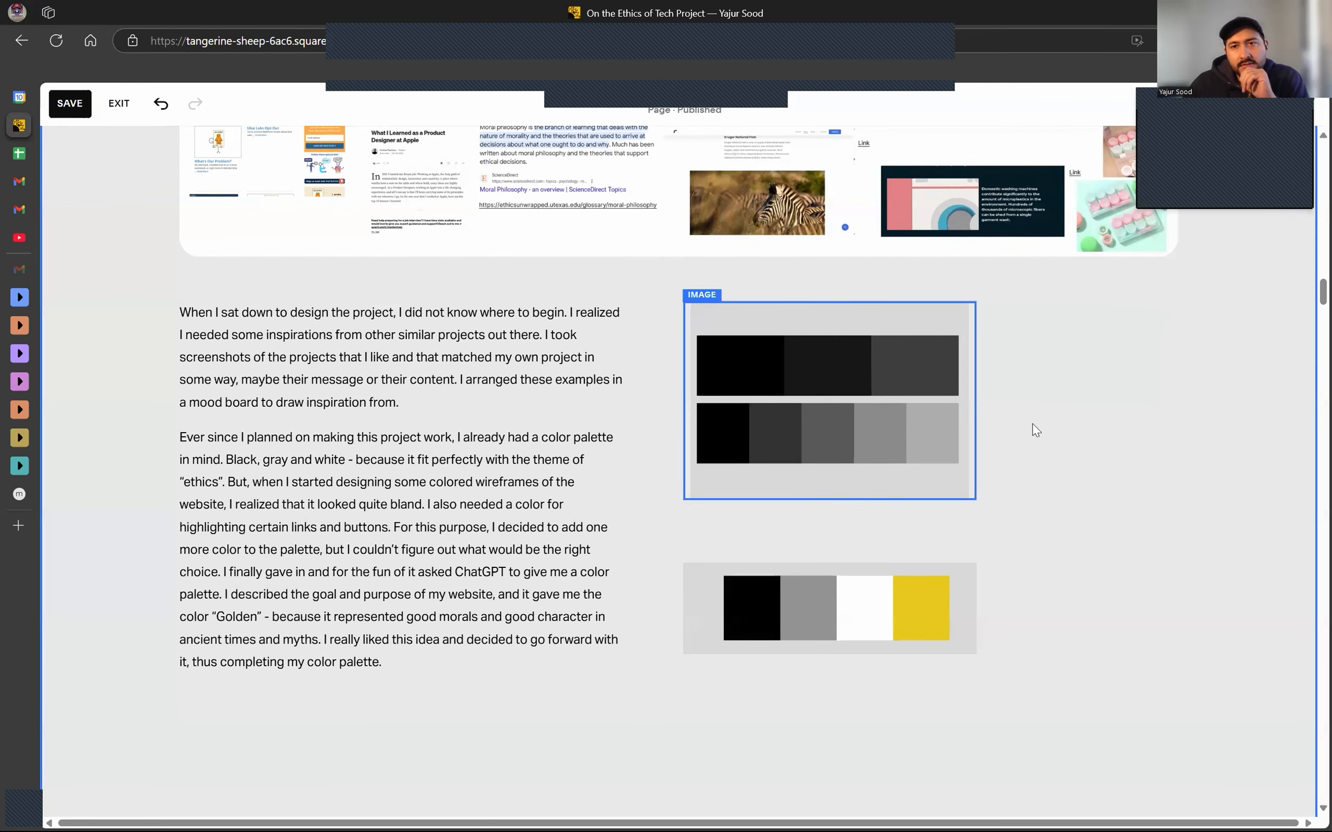
Enlarge the four-color and the black-and-gray palette image blocks to the same greater width.
{"action": "scroll", "coordinate": [1032, 426], "scroll_direction": "down", "scroll_amount": 1}
{"action": "left_click", "coordinate": [905, 529]}
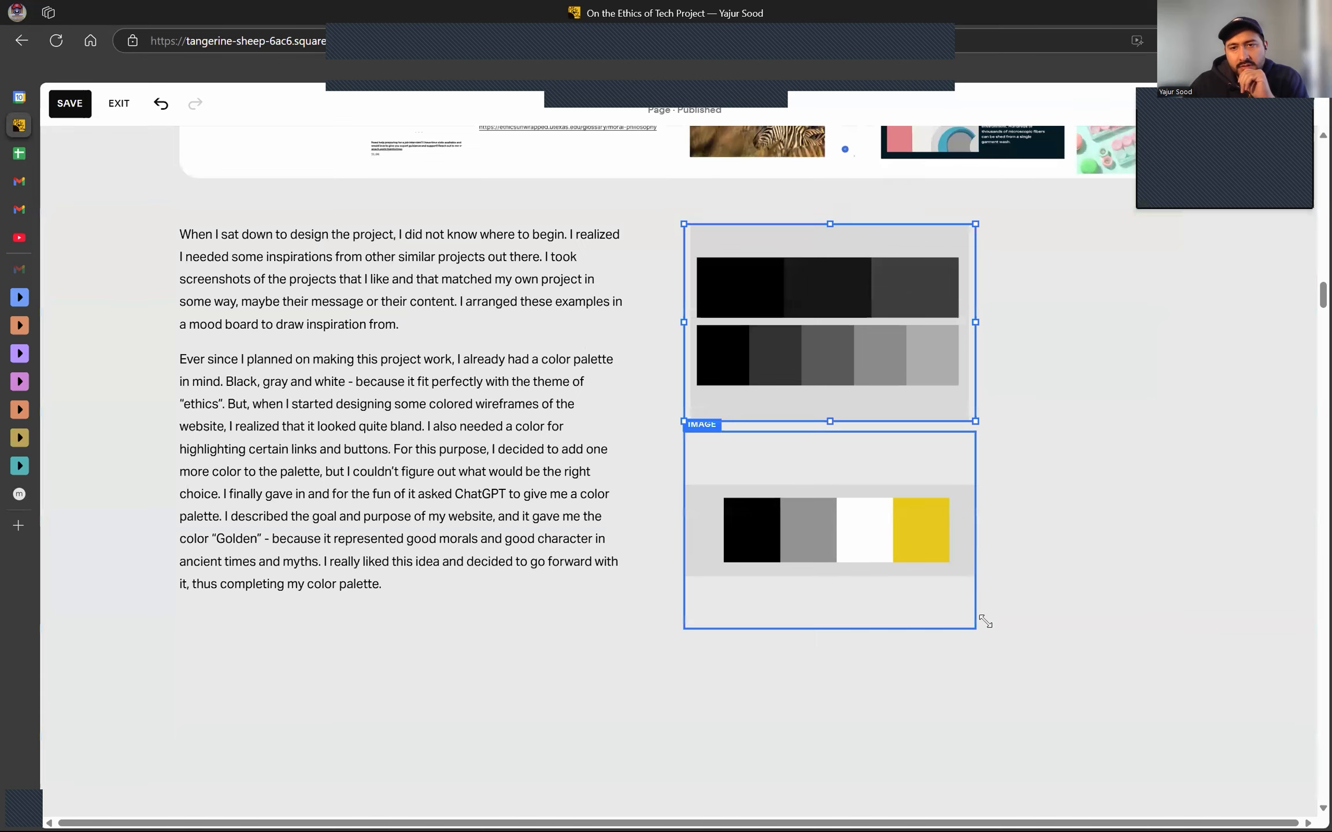
{"action": "left_click_drag", "start_coordinate": [976, 629], "coordinate": [1212, 674]}
{"action": "left_click", "coordinate": [936, 393]}
{"action": "left_click_drag", "start_coordinate": [979, 425], "coordinate": [1138, 481]}
{"action": "left_click", "coordinate": [1151, 448]}
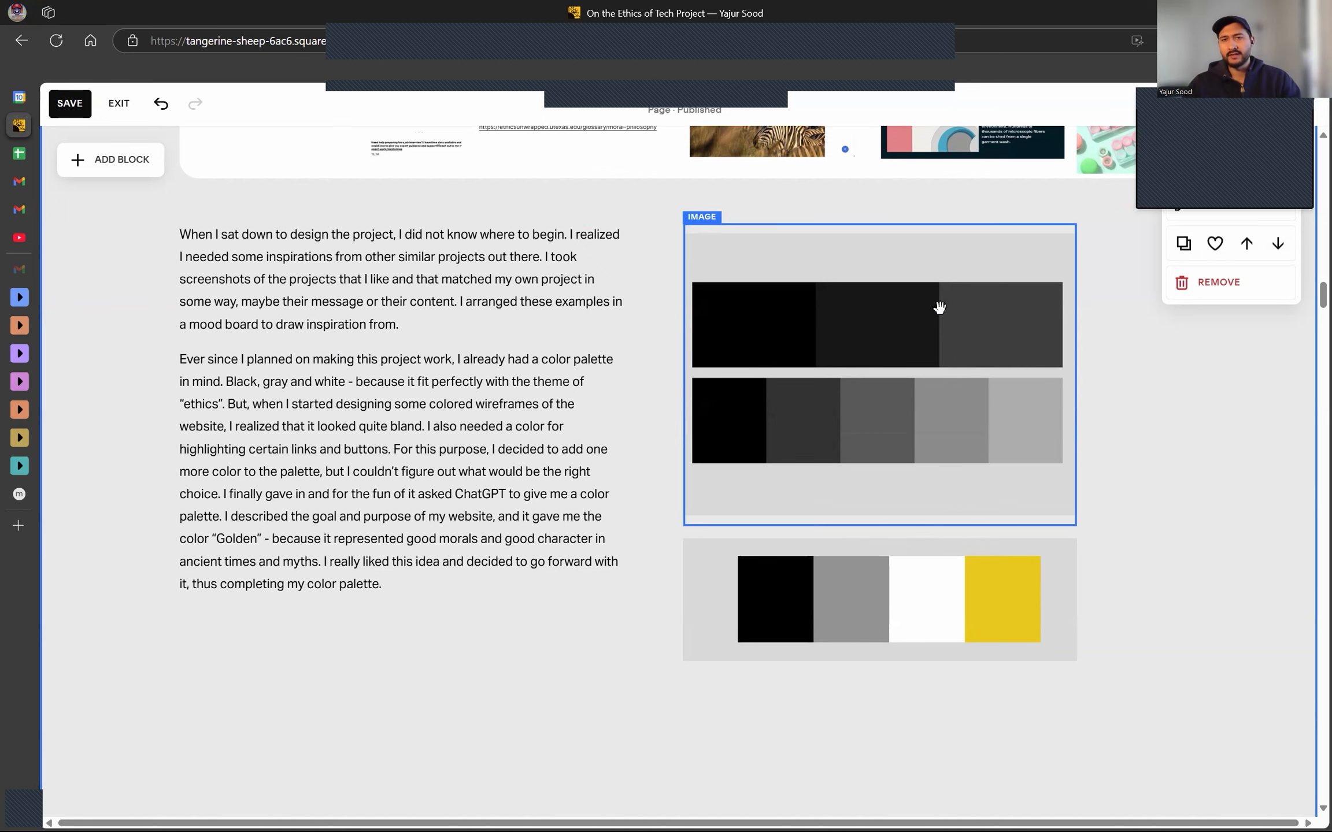
Round the corners of both palette images with a corner radius of 24.
{"action": "scroll", "coordinate": [1145, 350], "scroll_direction": "up", "scroll_amount": 1}
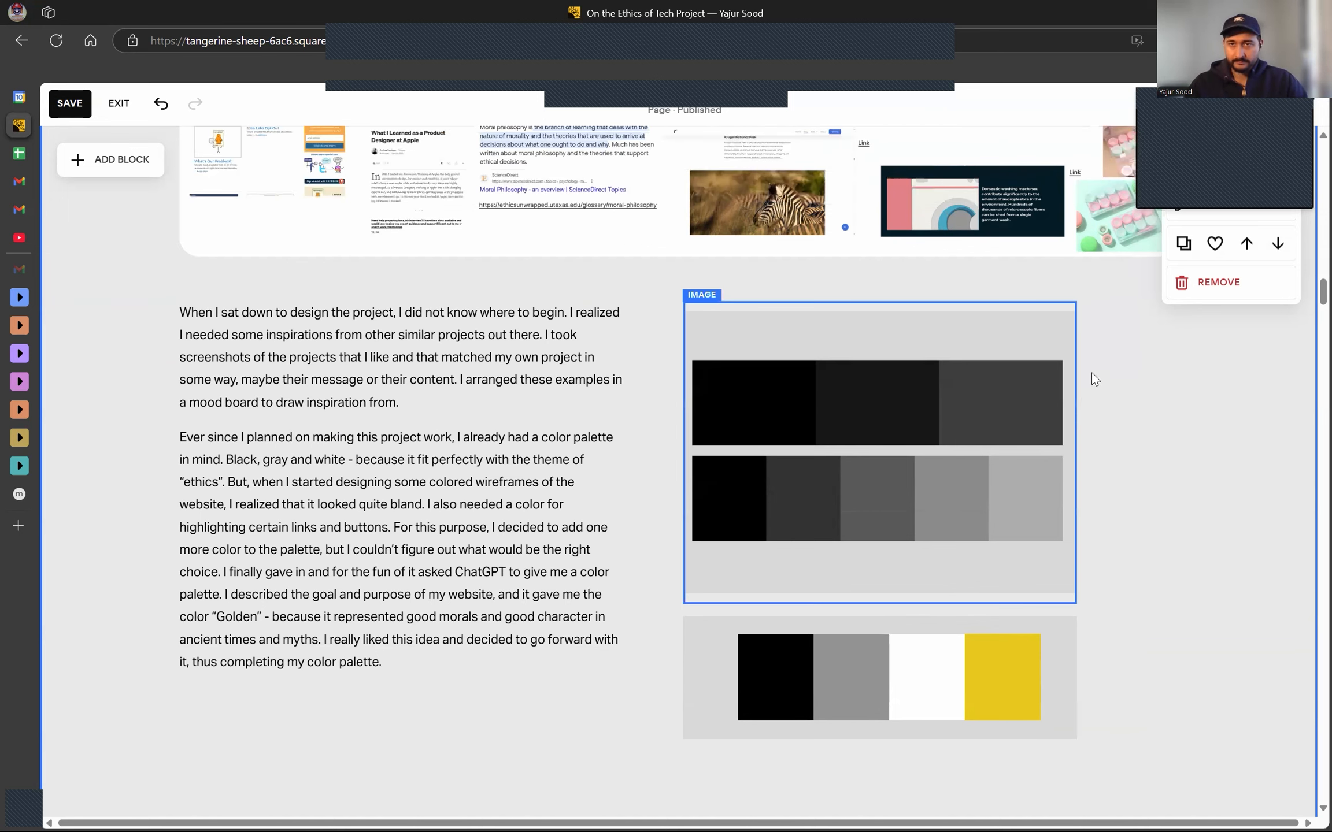
{"action": "left_click", "coordinate": [729, 336]}
{"action": "left_click", "coordinate": [704, 268]}
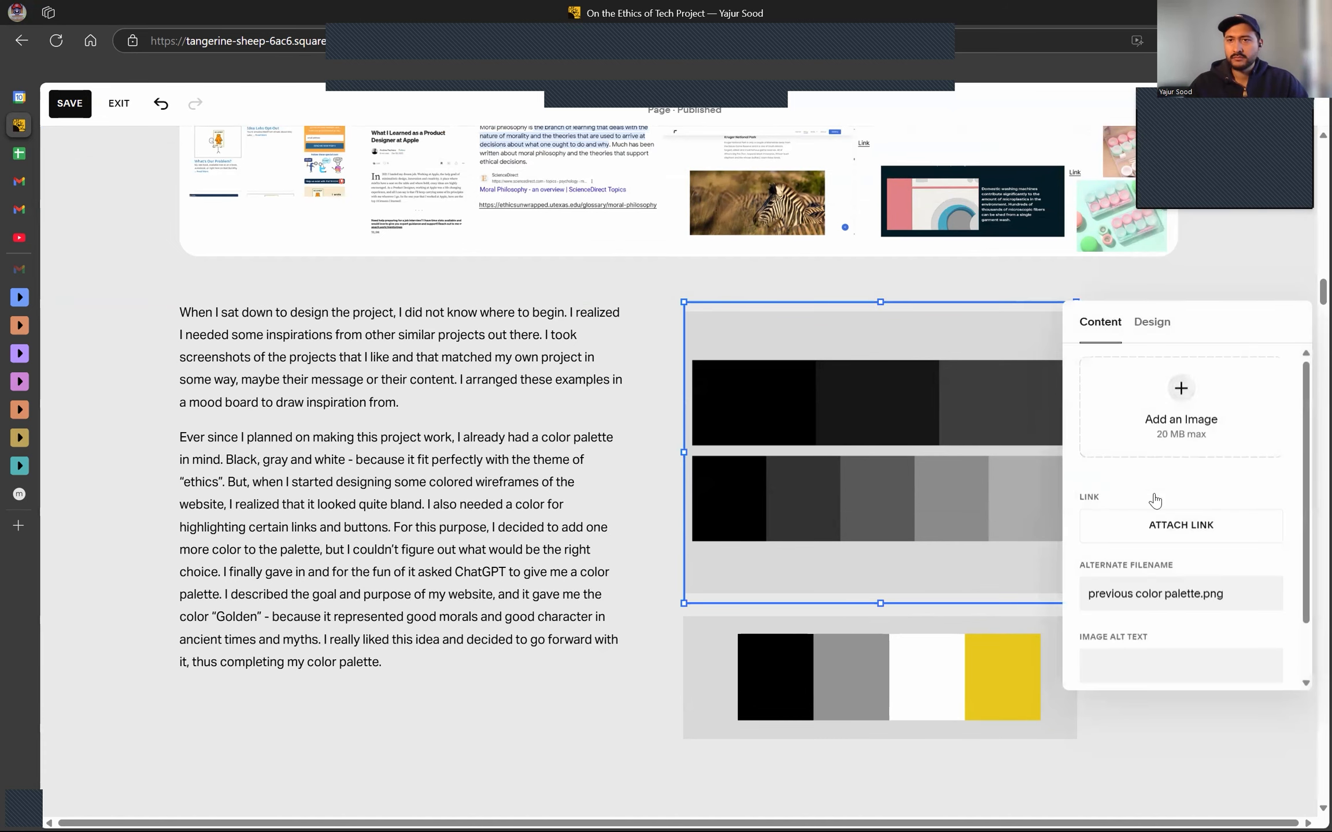
{"action": "left_click", "coordinate": [1150, 322]}
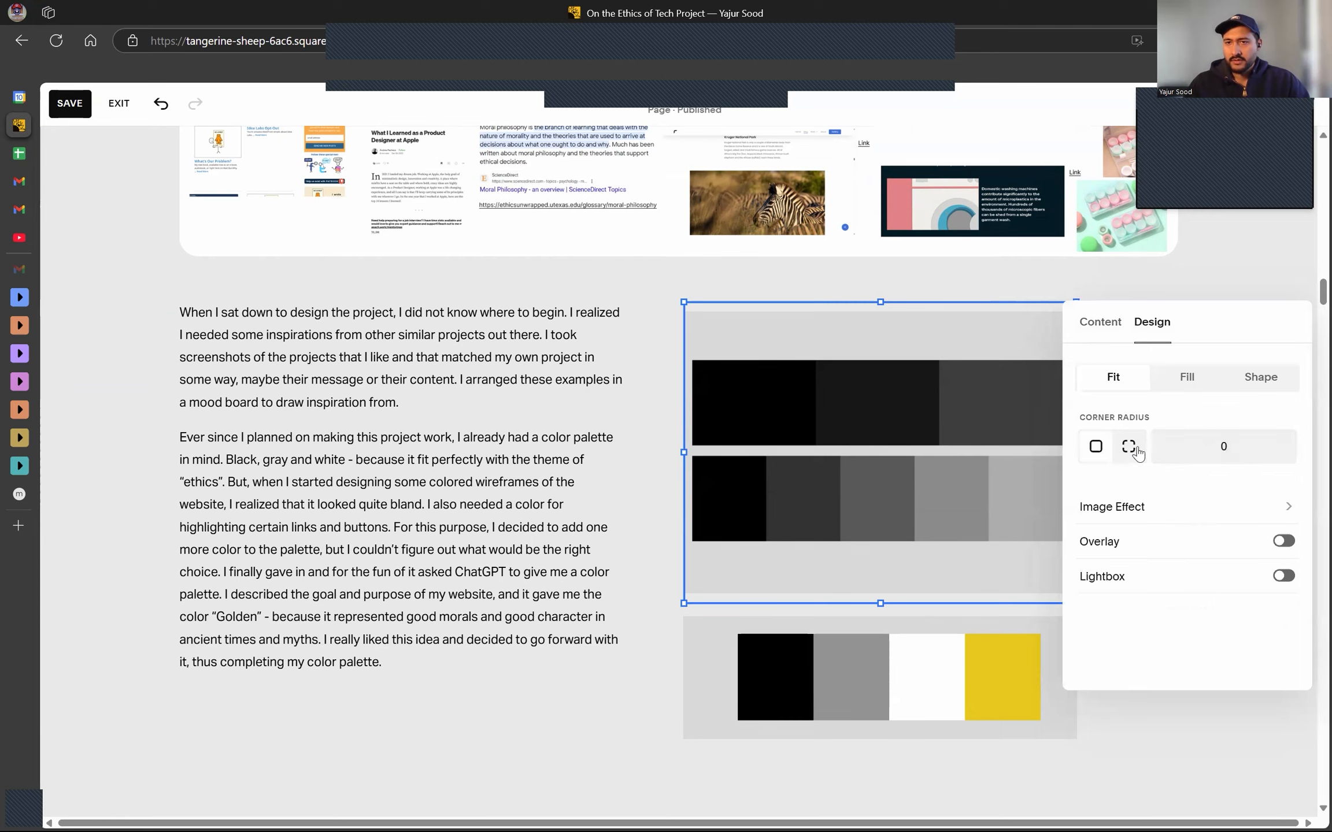
{"action": "left_click", "coordinate": [1209, 457]}
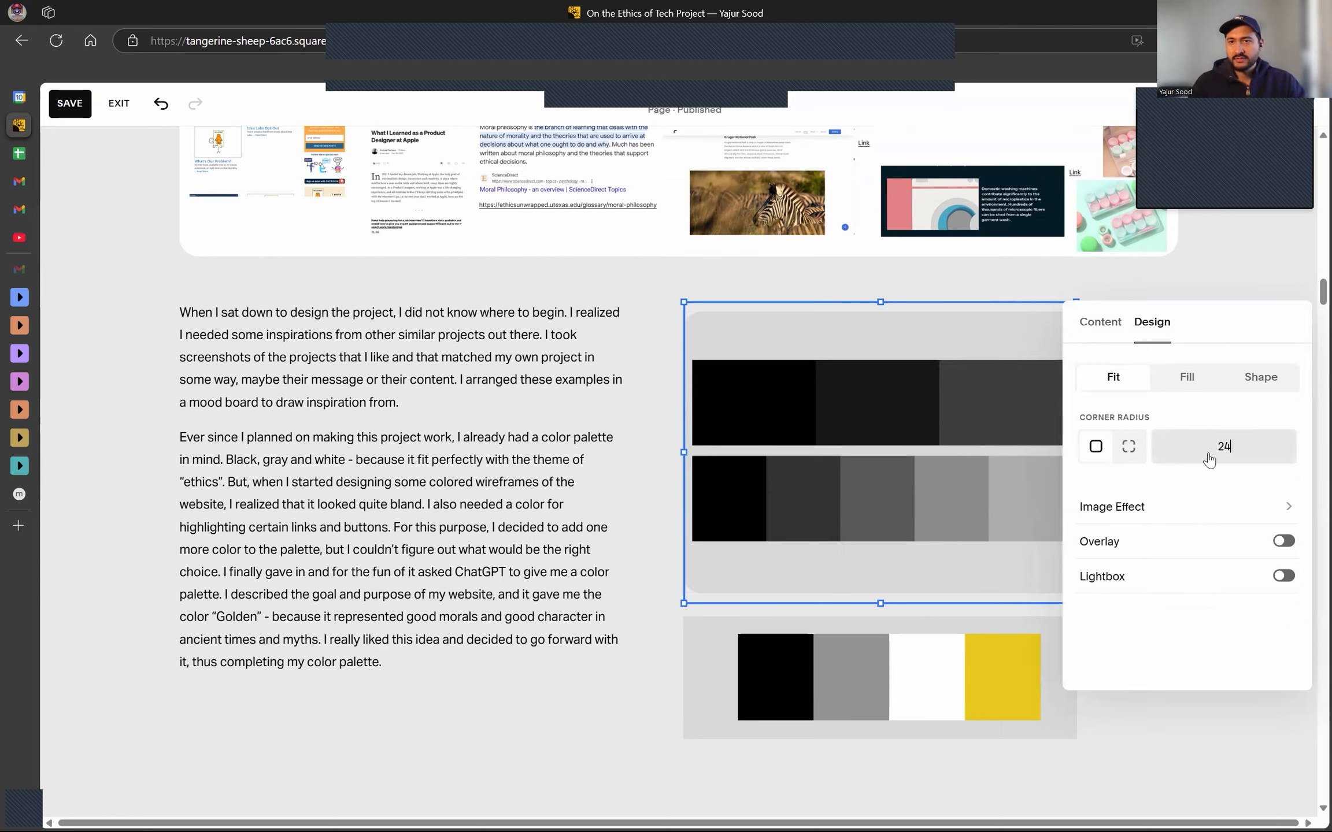
{"action": "left_click", "coordinate": [674, 338]}
{"action": "left_click", "coordinate": [730, 690]}
{"action": "left_click", "coordinate": [1187, 576]}
{"action": "type", "text": "24"}
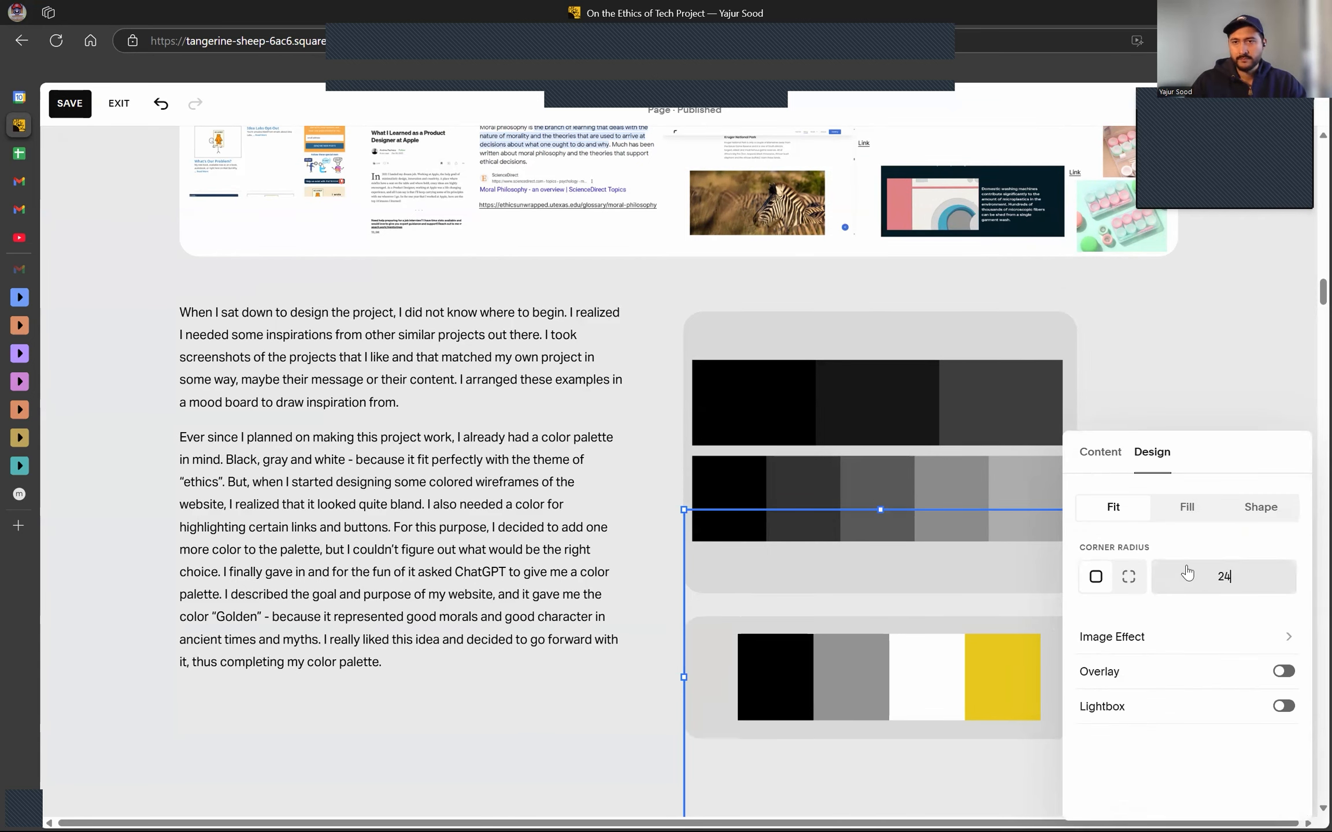
{"action": "left_click", "coordinate": [384, 277]}
Add a text block reading "My previous color palette" to the right of the black-and-gray palette image.
{"action": "left_click", "coordinate": [112, 159]}
{"action": "left_click", "coordinate": [120, 211]}
{"action": "left_click_drag", "start_coordinate": [106, 211], "coordinate": [1297, 402]}
{"action": "left_click_drag", "start_coordinate": [1183, 414], "coordinate": [1138, 389]}
{"action": "left_click", "coordinate": [1136, 388]}
{"action": "type", "text": "Prev"}
{"action": "type", "text": "revious color palette"}
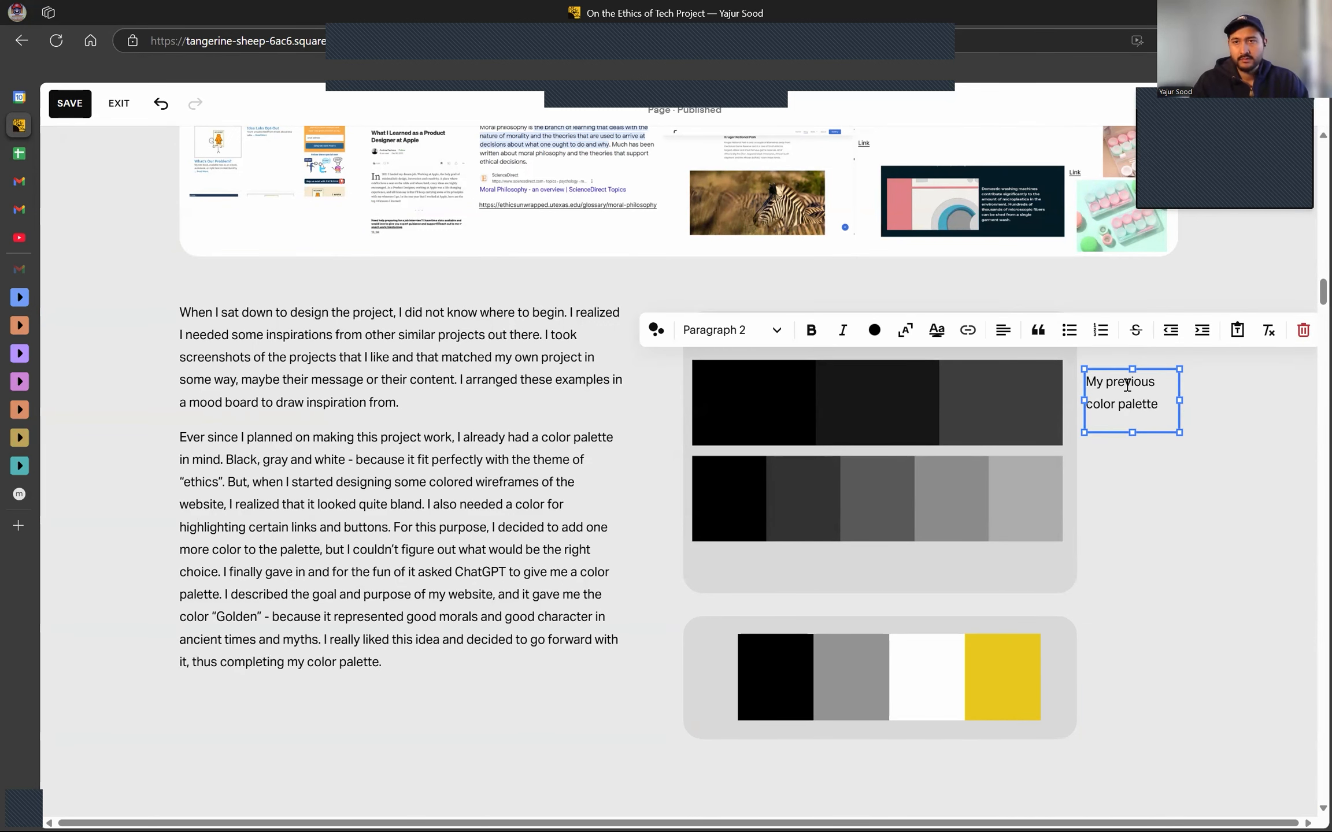
{"action": "key", "text": "Escape"}
{"action": "left_click_drag", "start_coordinate": [1132, 401], "coordinate": [1226, 404]}
Add the caption "ChatGPT suggested color palette" to the right of the four-color palette and lower the "My previous color palette" caption slightly.
{"action": "scroll", "coordinate": [1226, 404], "scroll_direction": "down", "scroll_amount": 3}
{"action": "left_click", "coordinate": [119, 161]}
{"action": "left_click", "coordinate": [116, 199]}
{"action": "left_click_drag", "start_coordinate": [116, 199], "coordinate": [1137, 493]}
{"action": "scroll", "coordinate": [1154, 403], "scroll_direction": "up", "scroll_amount": 3}
{"action": "left_click_drag", "start_coordinate": [1036, 679], "coordinate": [1185, 673]}
{"action": "left_click_drag", "start_coordinate": [1314, 677], "coordinate": [1280, 677]}
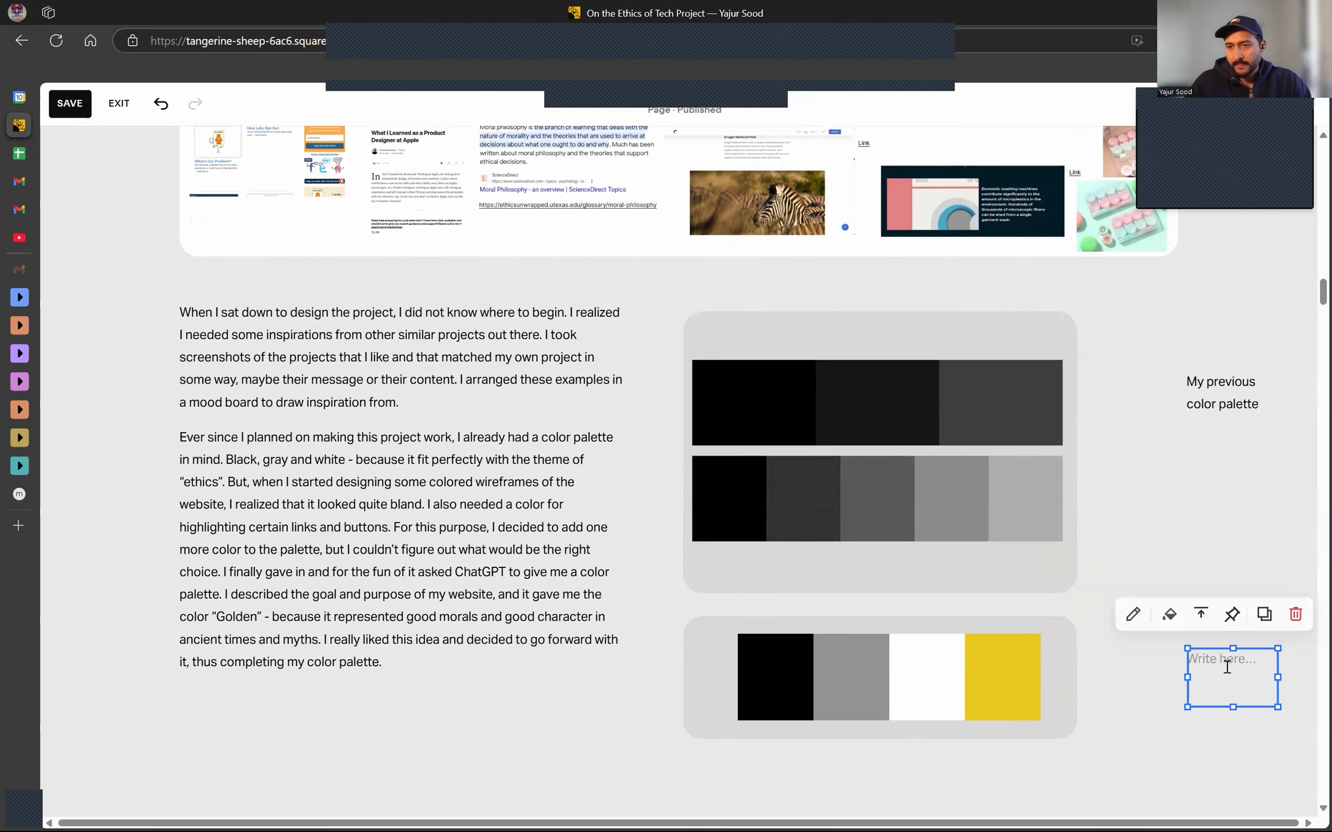
{"action": "double_click", "coordinate": [1227, 667]}
{"action": "type", "text": "ChatGPT suggested color palette"}
{"action": "left_click", "coordinate": [1216, 553]}
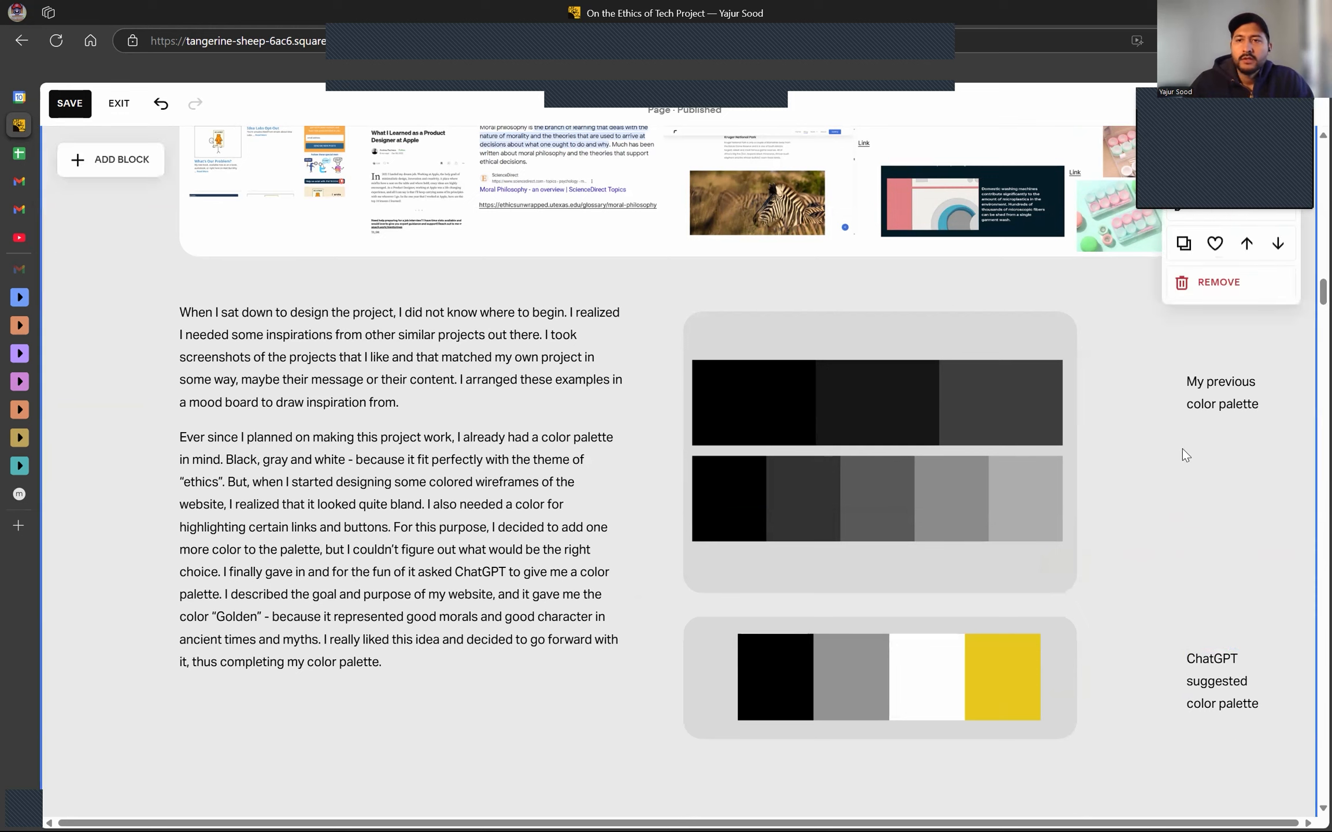
{"action": "left_click_drag", "start_coordinate": [1202, 454], "coordinate": [1199, 442]}
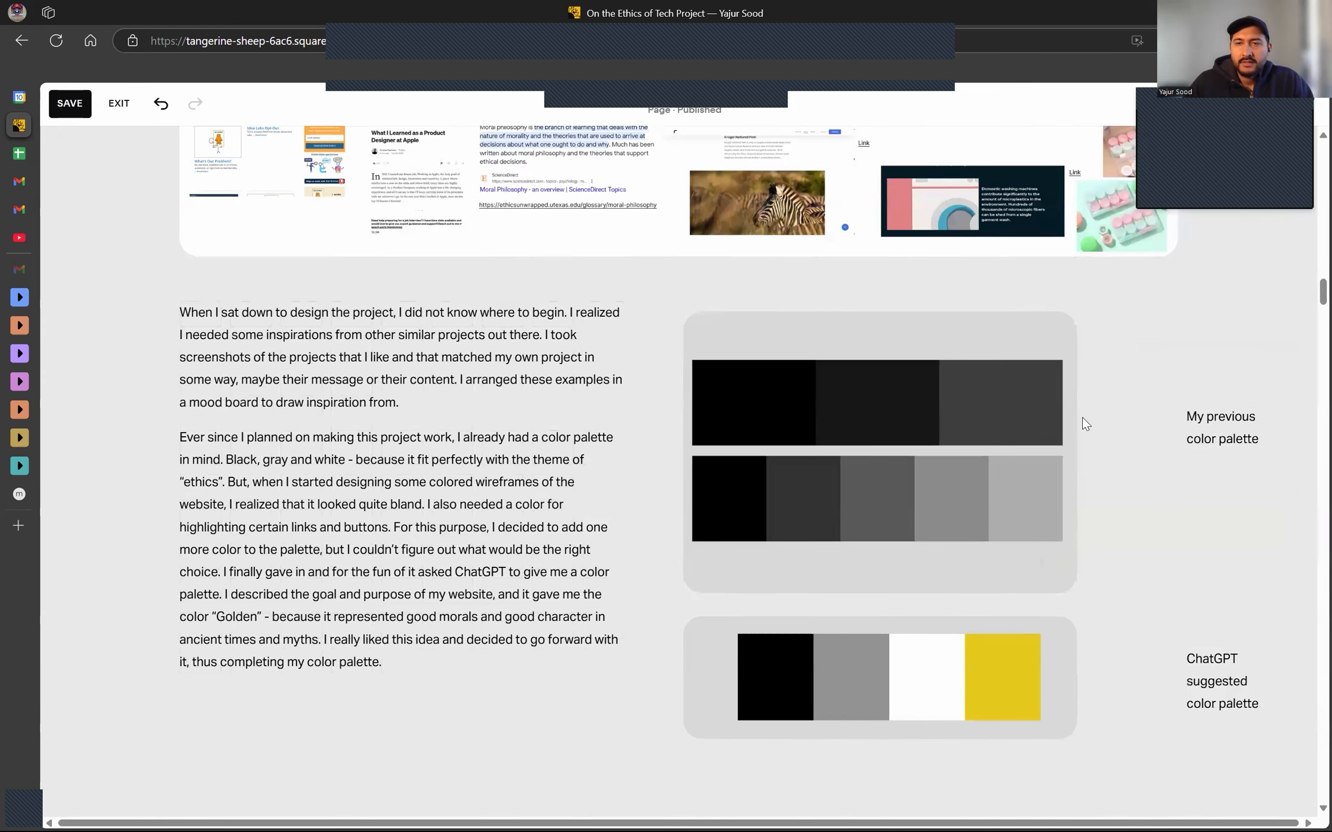
{"action": "mouse_move", "coordinate": [107, 169]}
{"action": "left_click", "coordinate": [107, 167]}
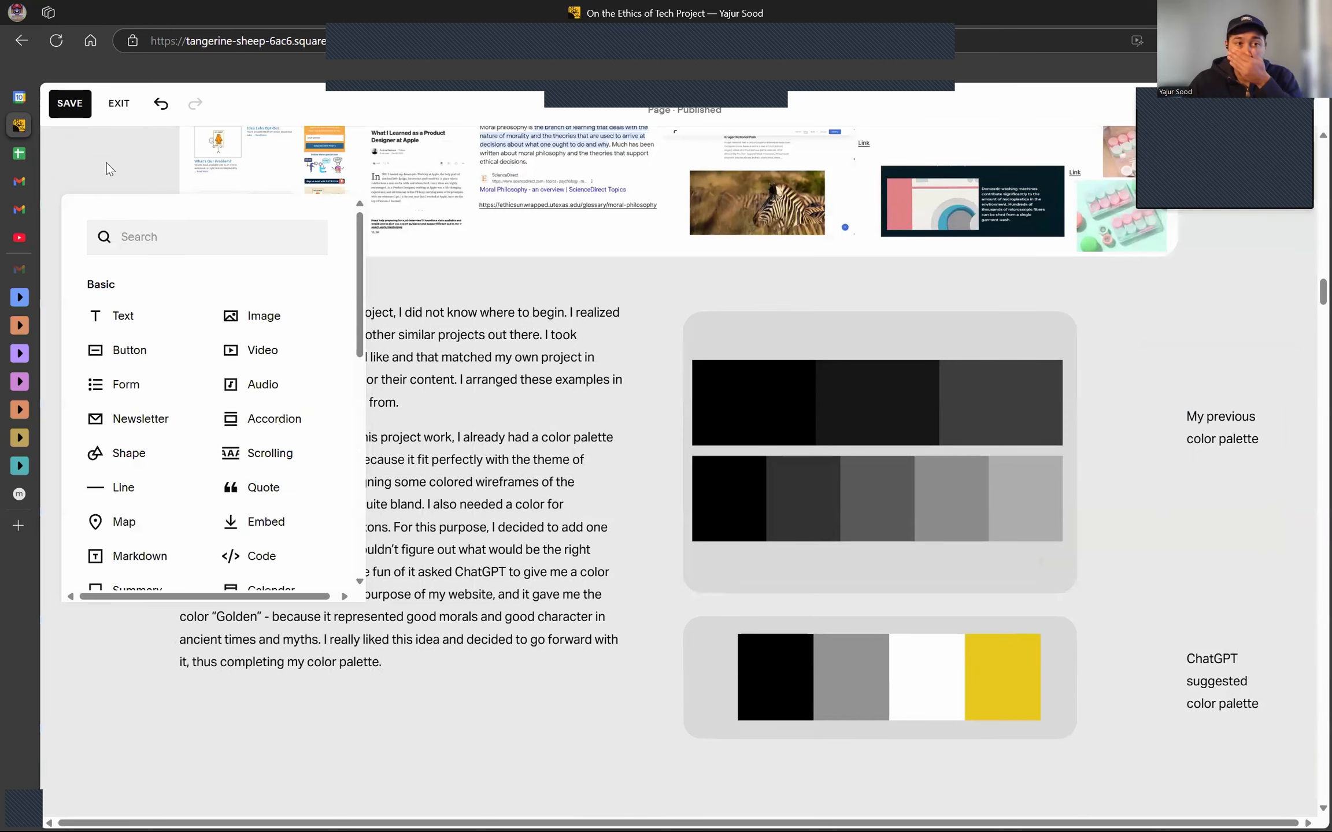
{"action": "left_click", "coordinate": [124, 489]}
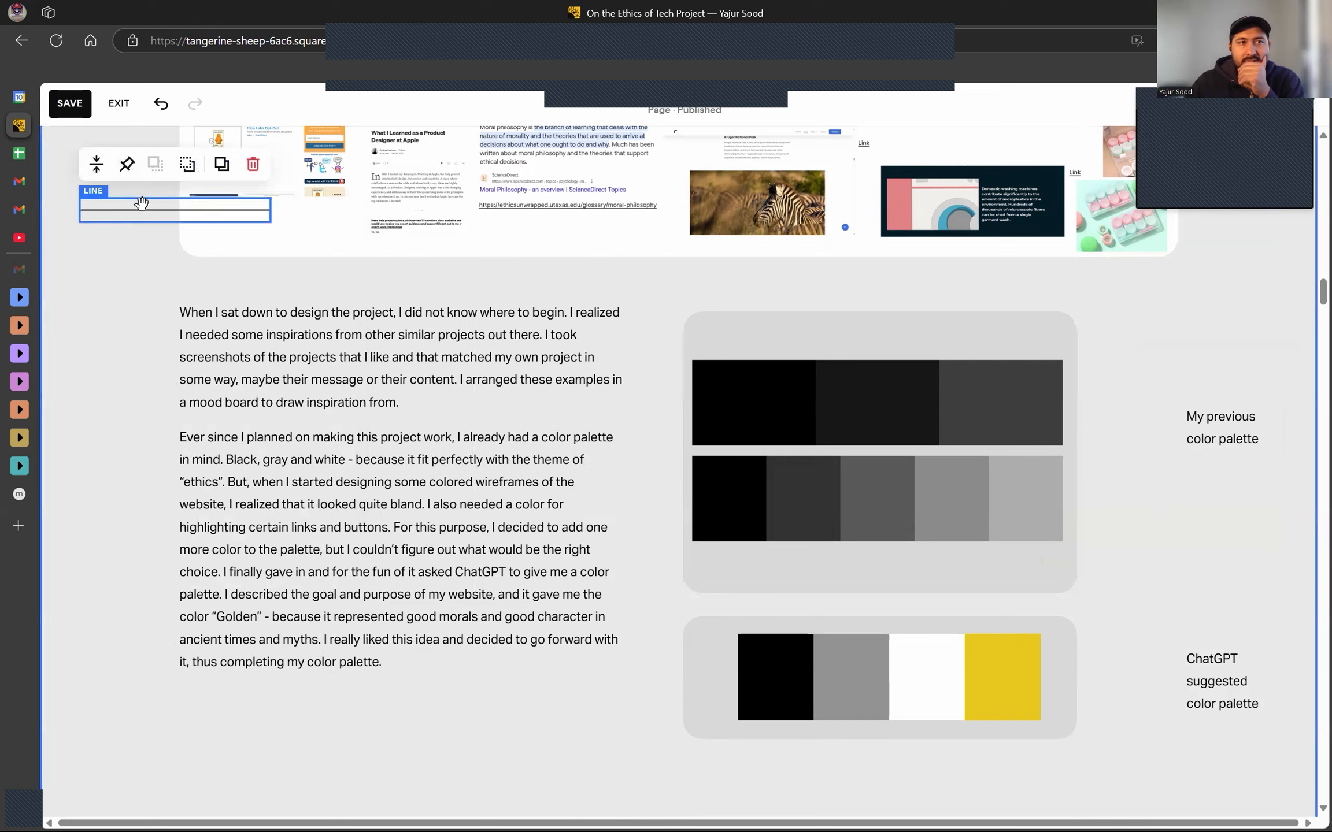
{"action": "left_click_drag", "start_coordinate": [866, 463], "coordinate": [1115, 416]}
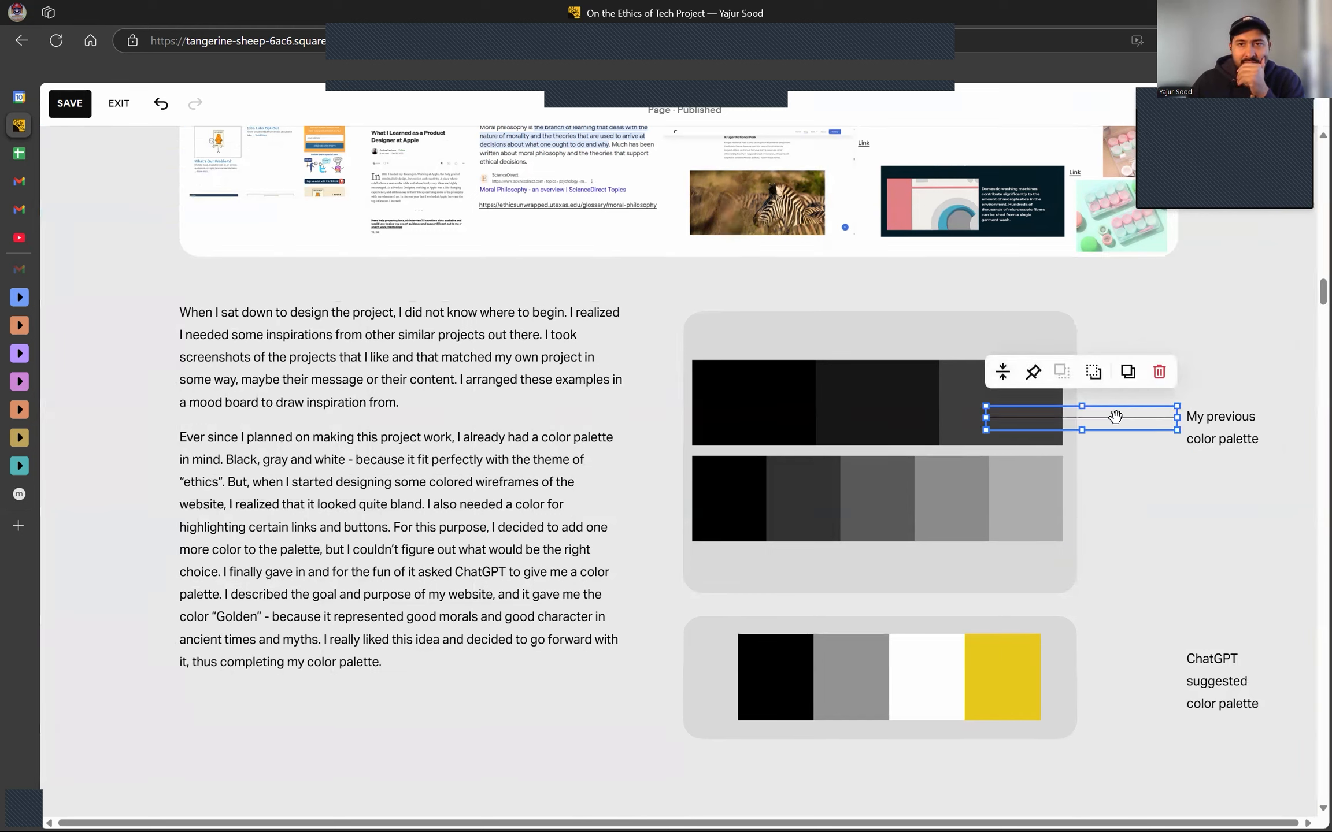
{"action": "key", "text": "Delete"}
Save the page and italicize both palette captions.
{"action": "left_click", "coordinate": [83, 113]}
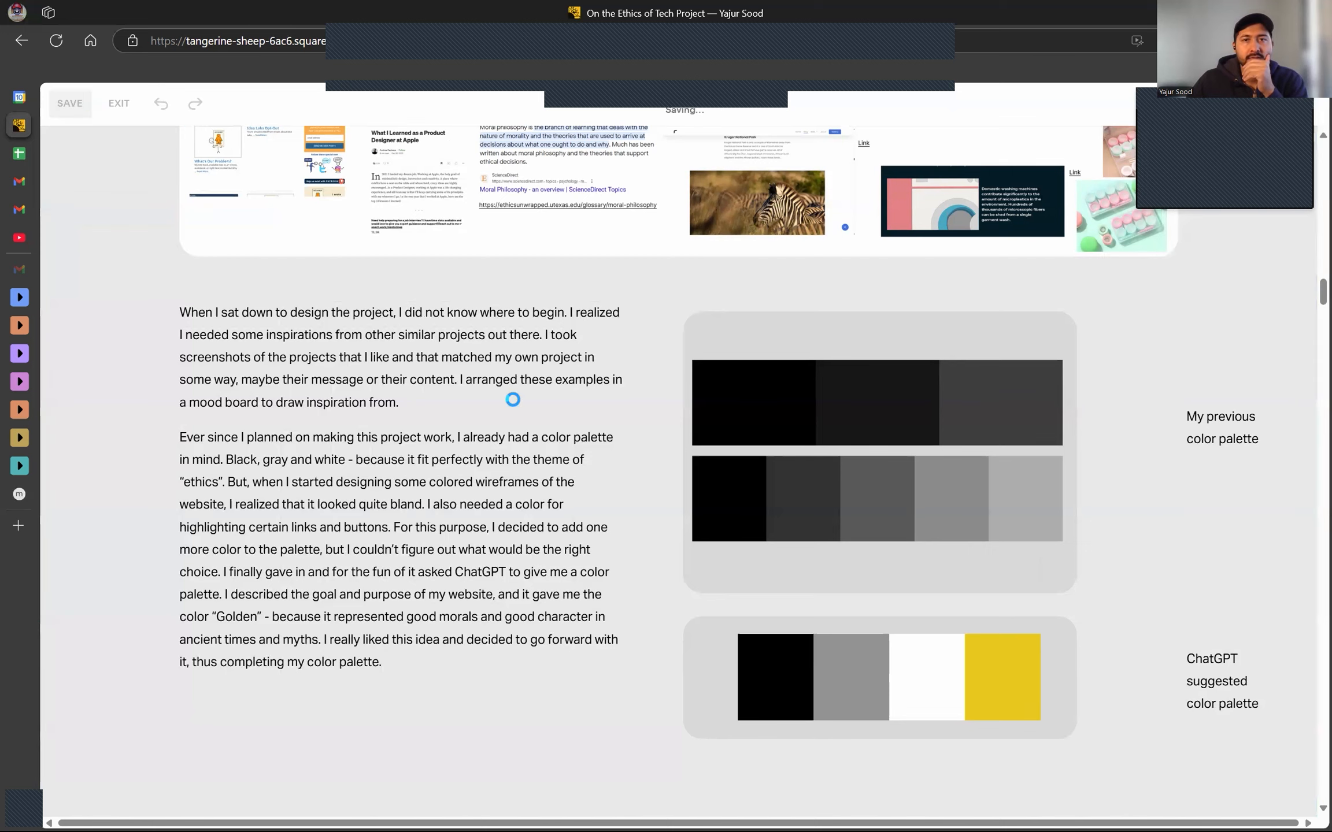
{"action": "triple_click", "coordinate": [1221, 436]}
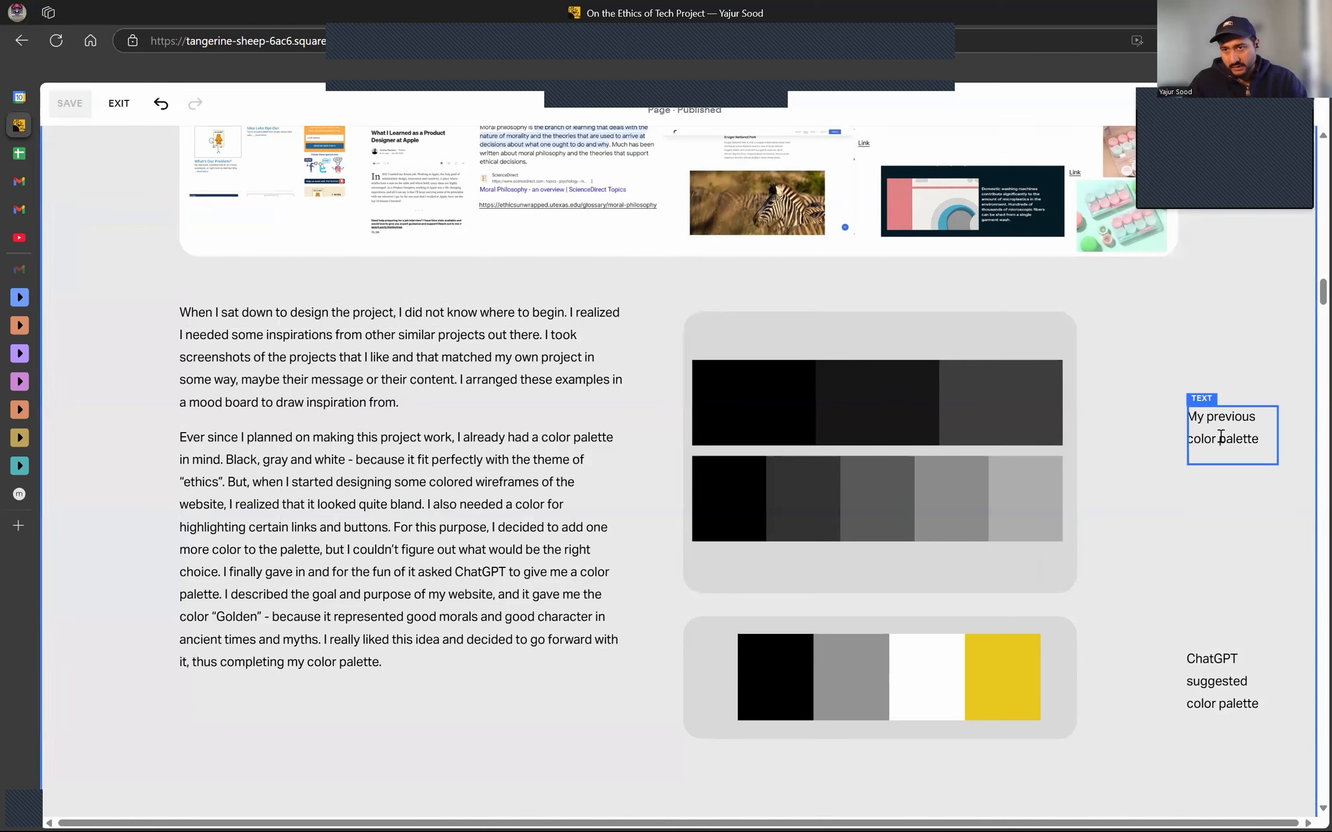
{"action": "key", "text": "ctrl+i"}
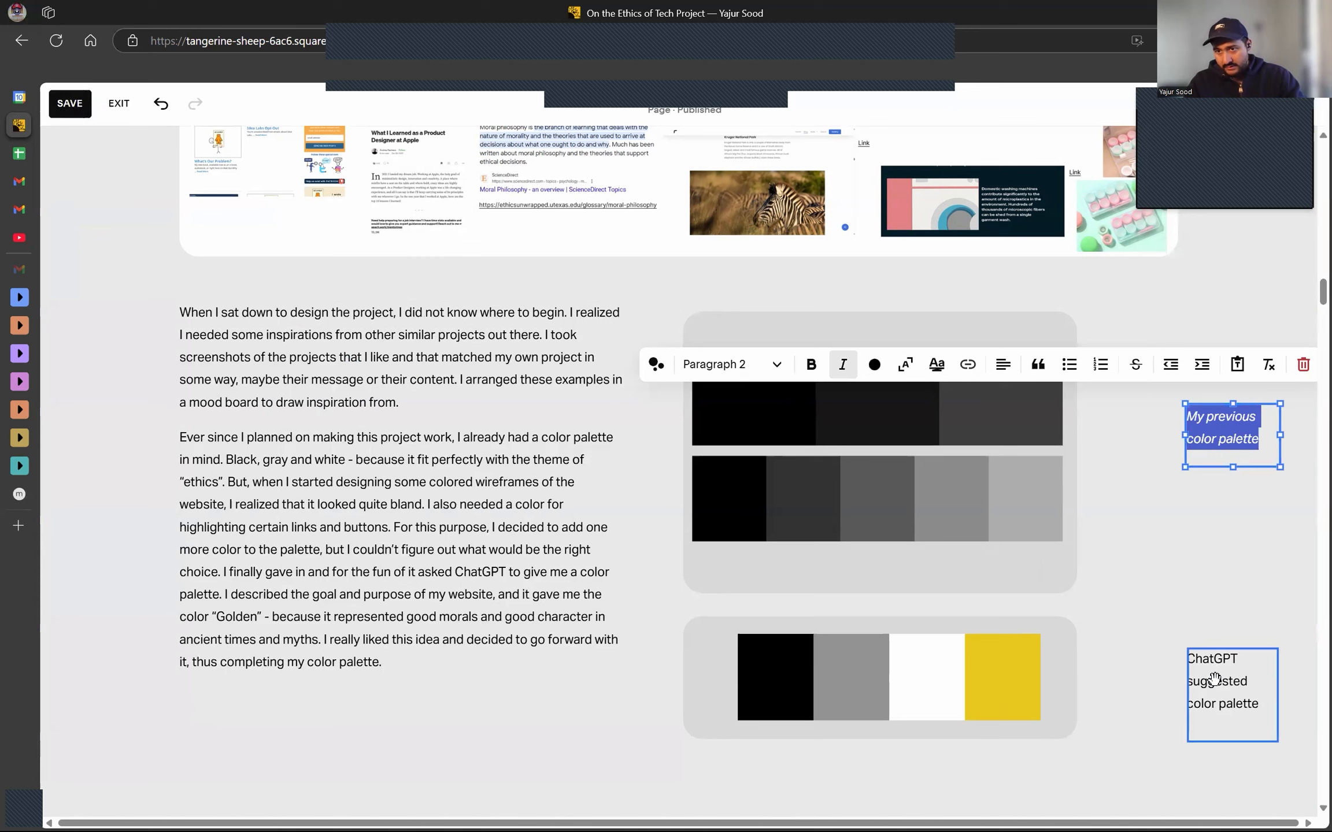
{"action": "triple_click", "coordinate": [1217, 681]}
{"action": "key", "text": "ctrl+i"}
{"action": "left_click", "coordinate": [1233, 558]}
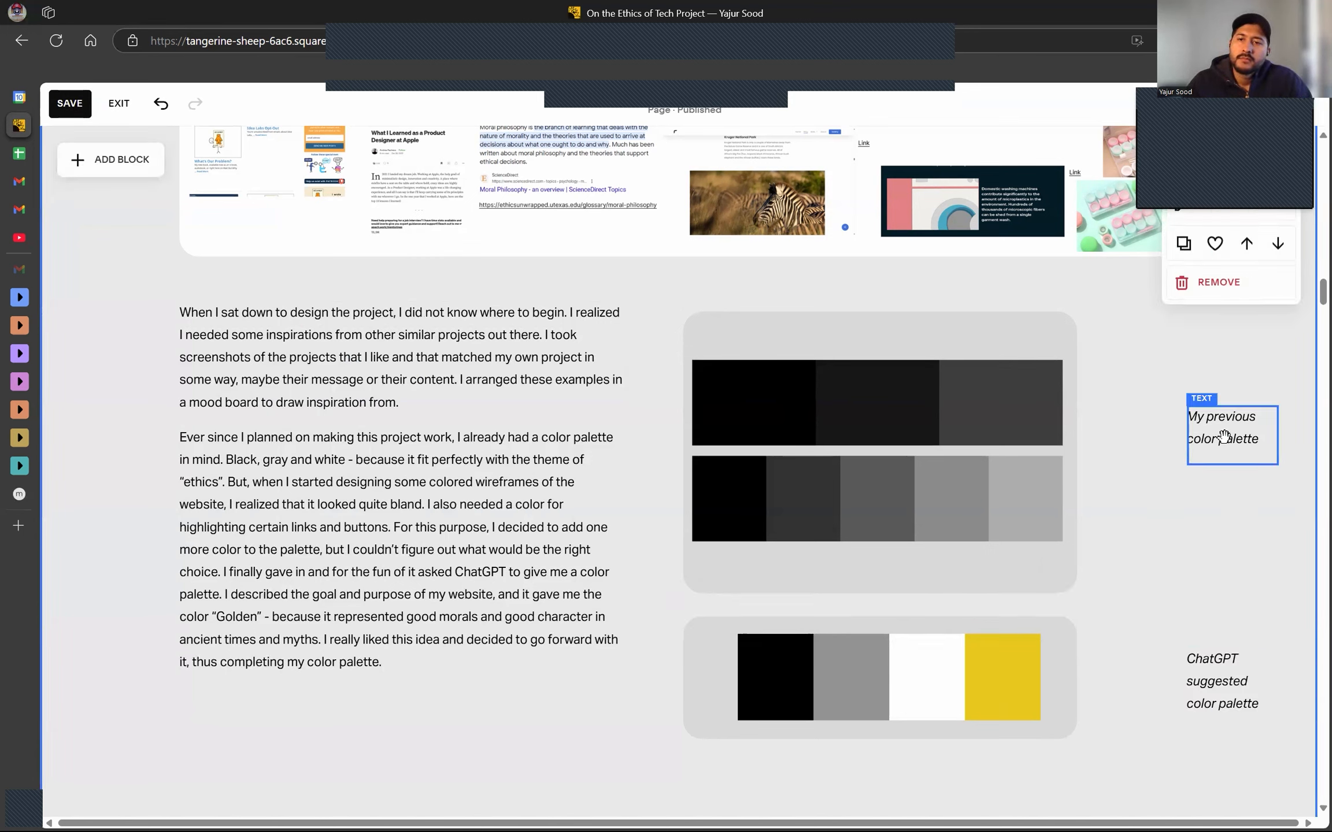
Move both palette captions right up against their images and save the page.
{"action": "left_click_drag", "start_coordinate": [1126, 440], "coordinate": [1126, 440]}
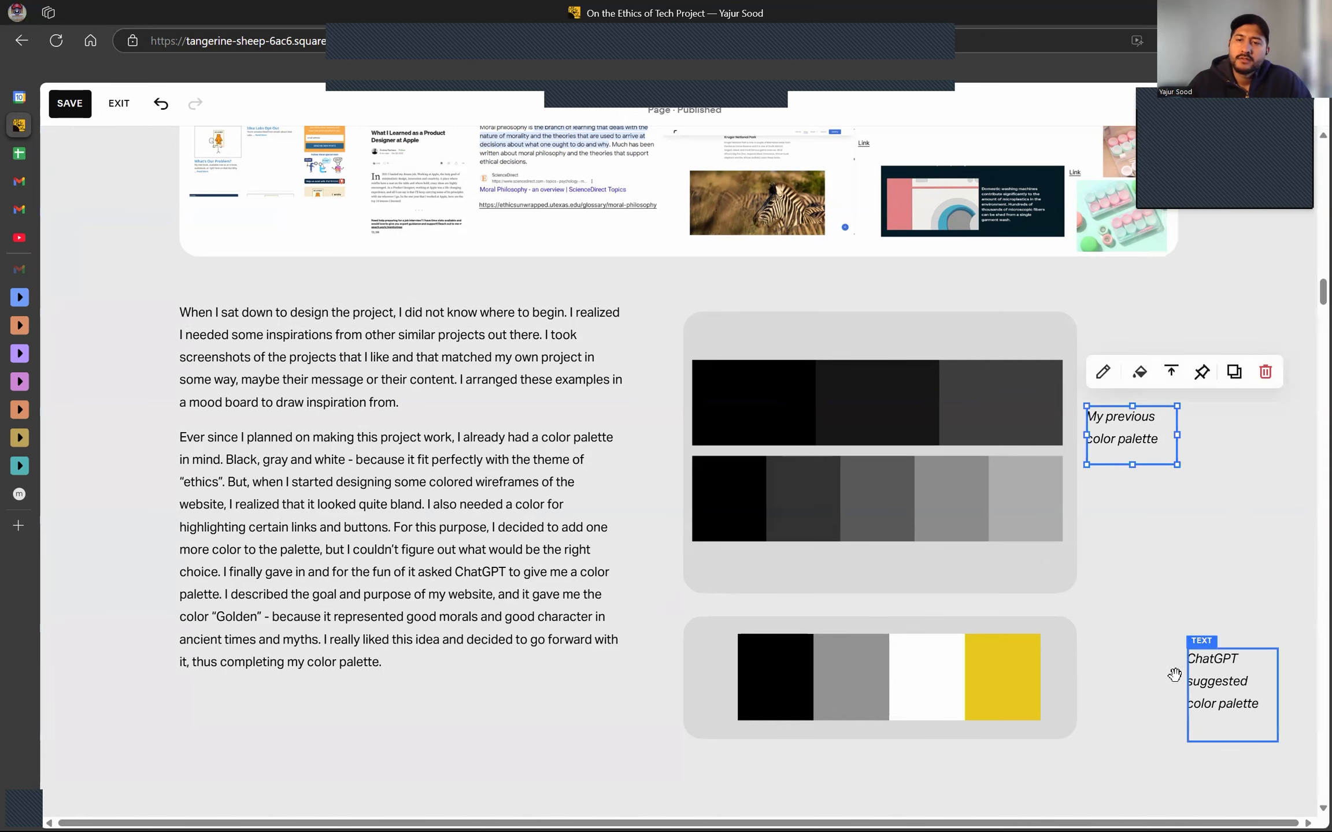
{"action": "left_click_drag", "start_coordinate": [1139, 675], "coordinate": [1139, 675]}
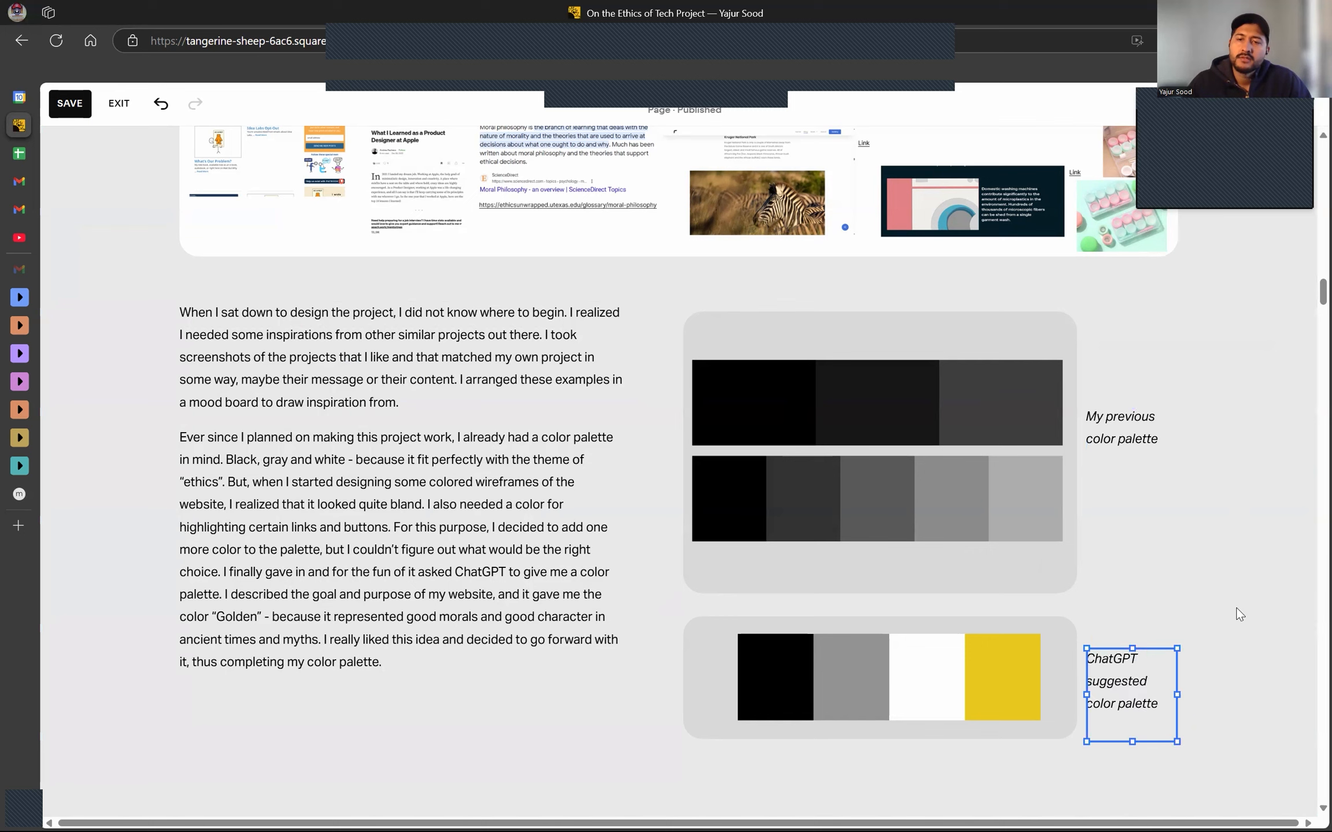
{"action": "left_click", "coordinate": [1237, 612]}
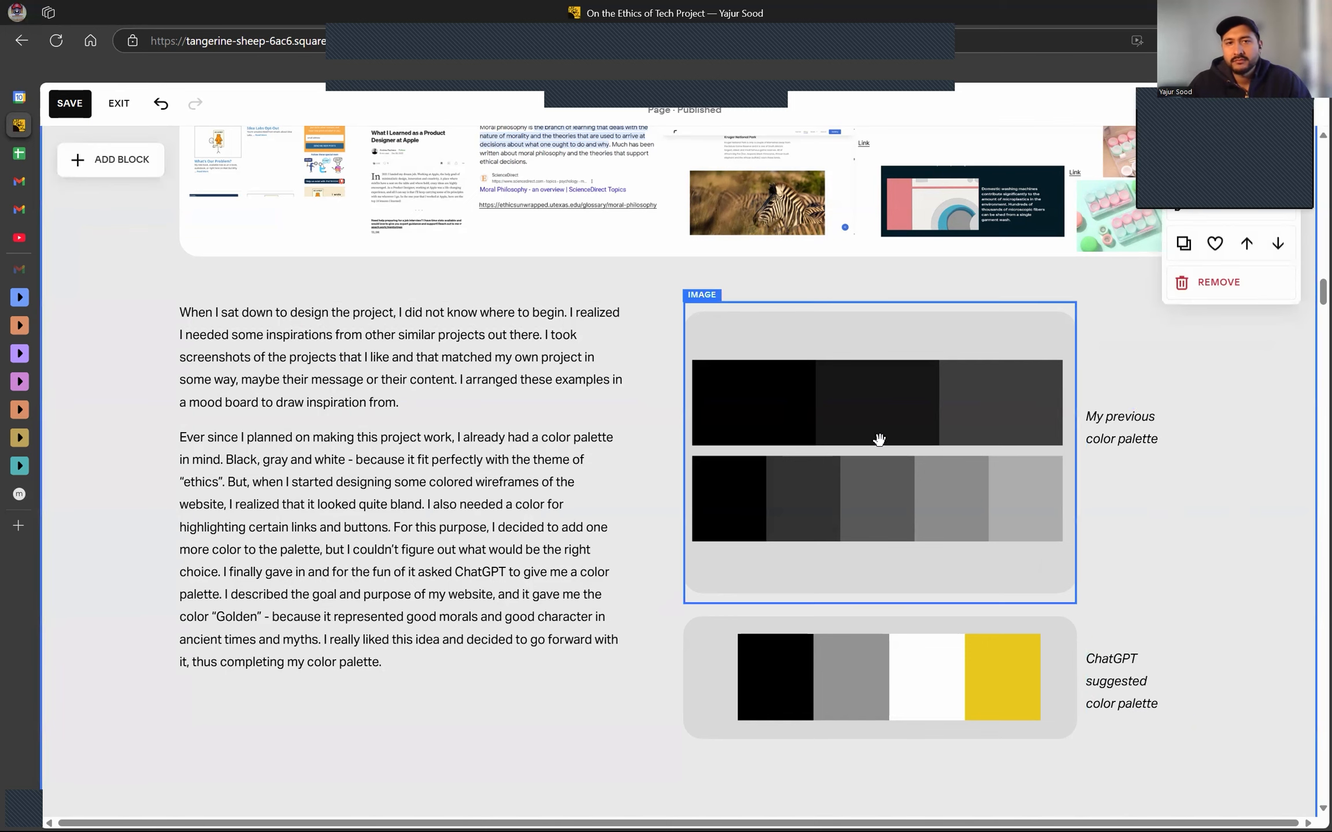
{"action": "left_click", "coordinate": [69, 103]}
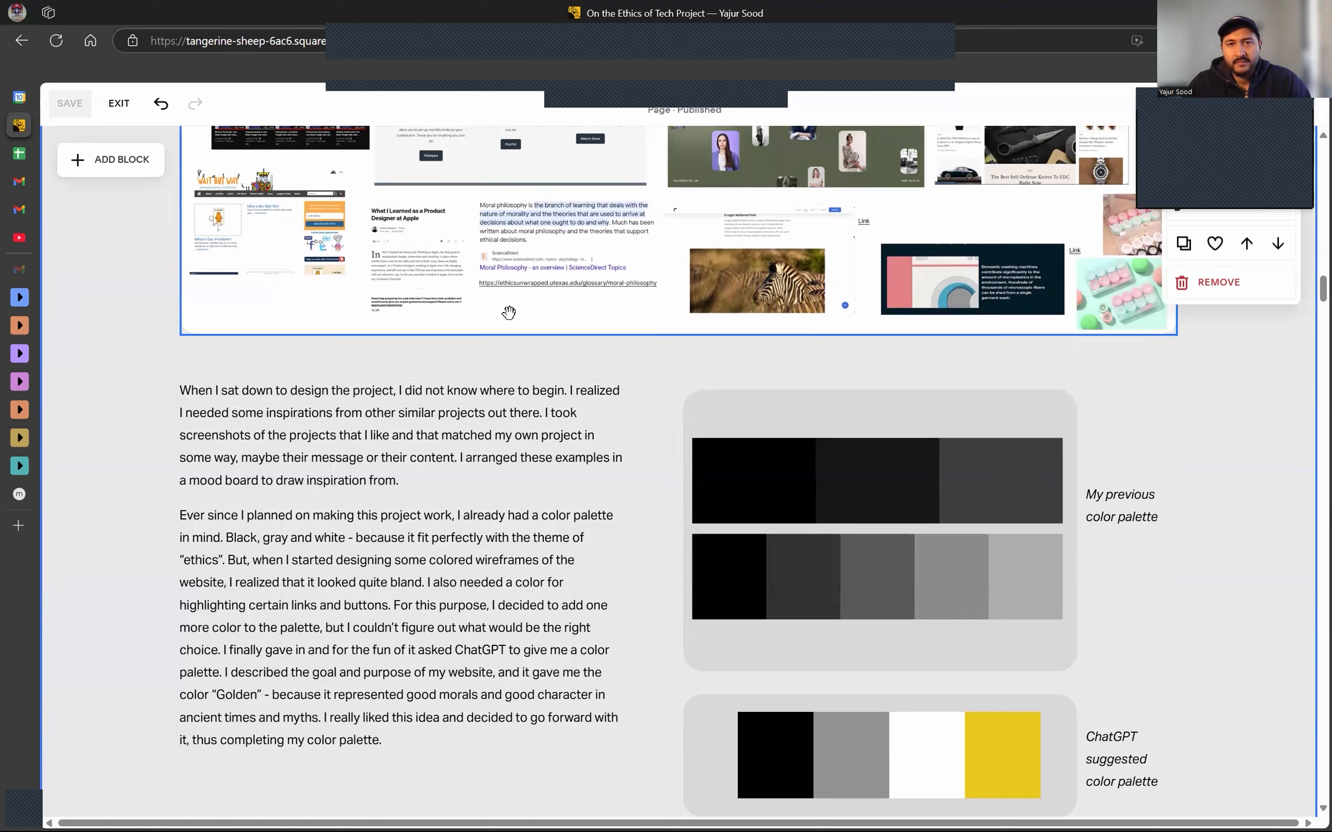
{"action": "left_click", "coordinate": [146, 163]}
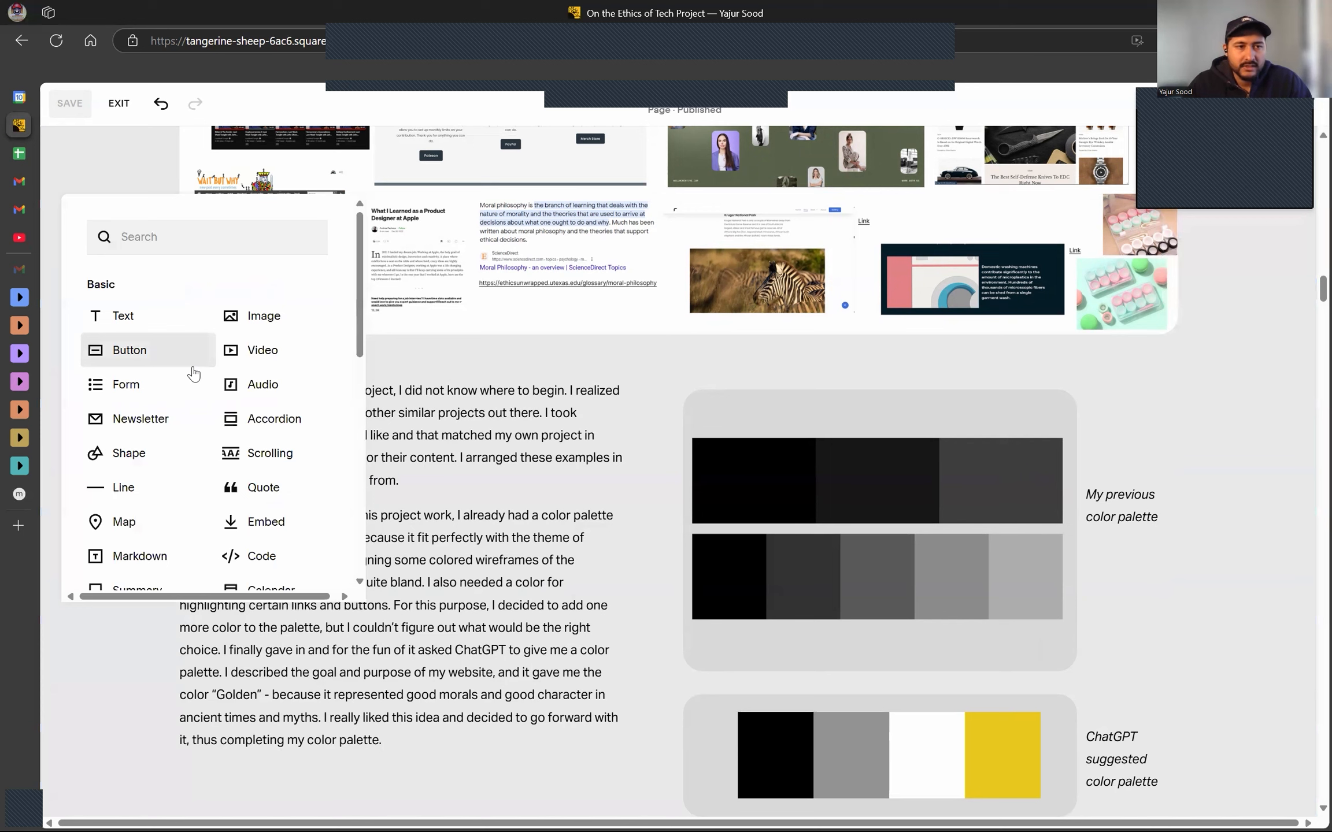
{"action": "scroll", "coordinate": [193, 374], "scroll_direction": "down", "scroll_amount": 6}
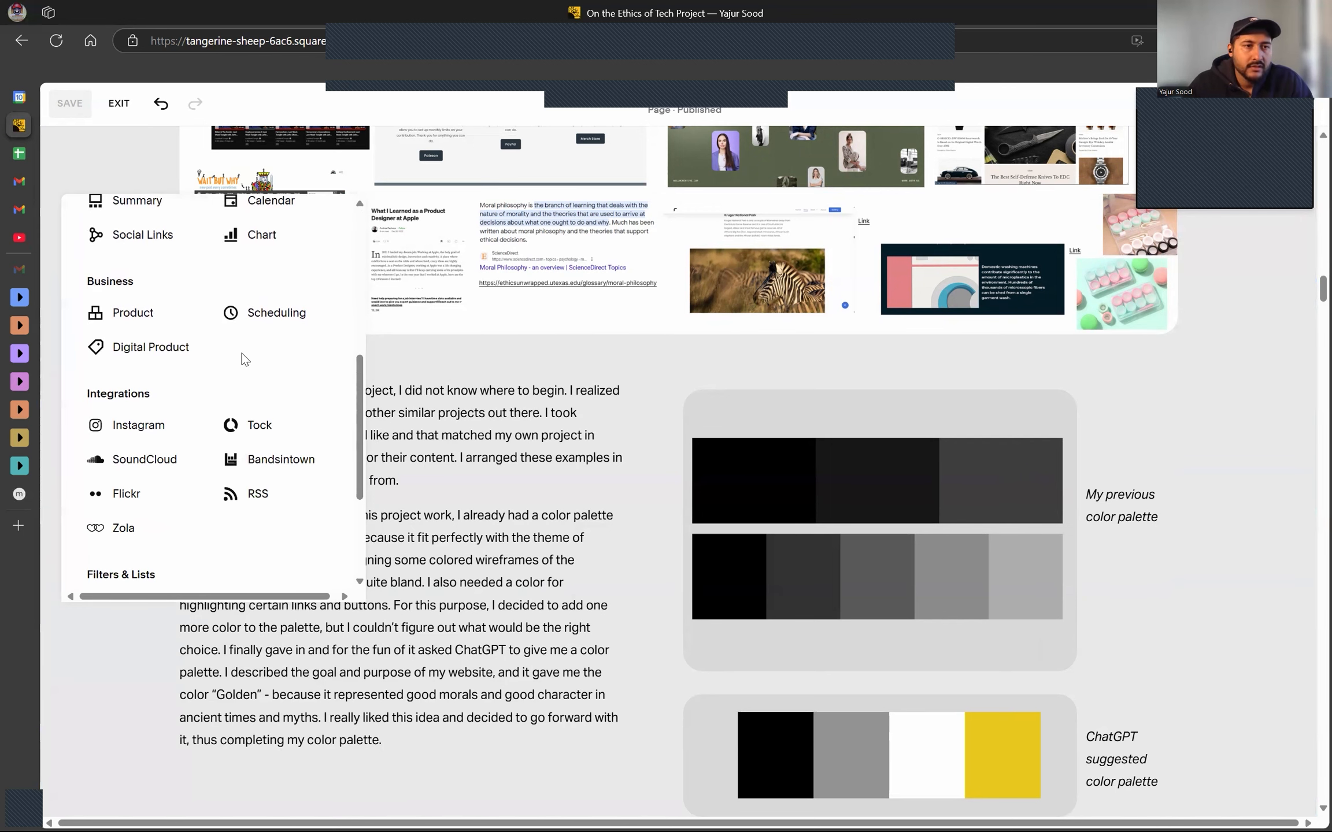
{"action": "scroll", "coordinate": [246, 361], "scroll_direction": "up", "scroll_amount": 6}
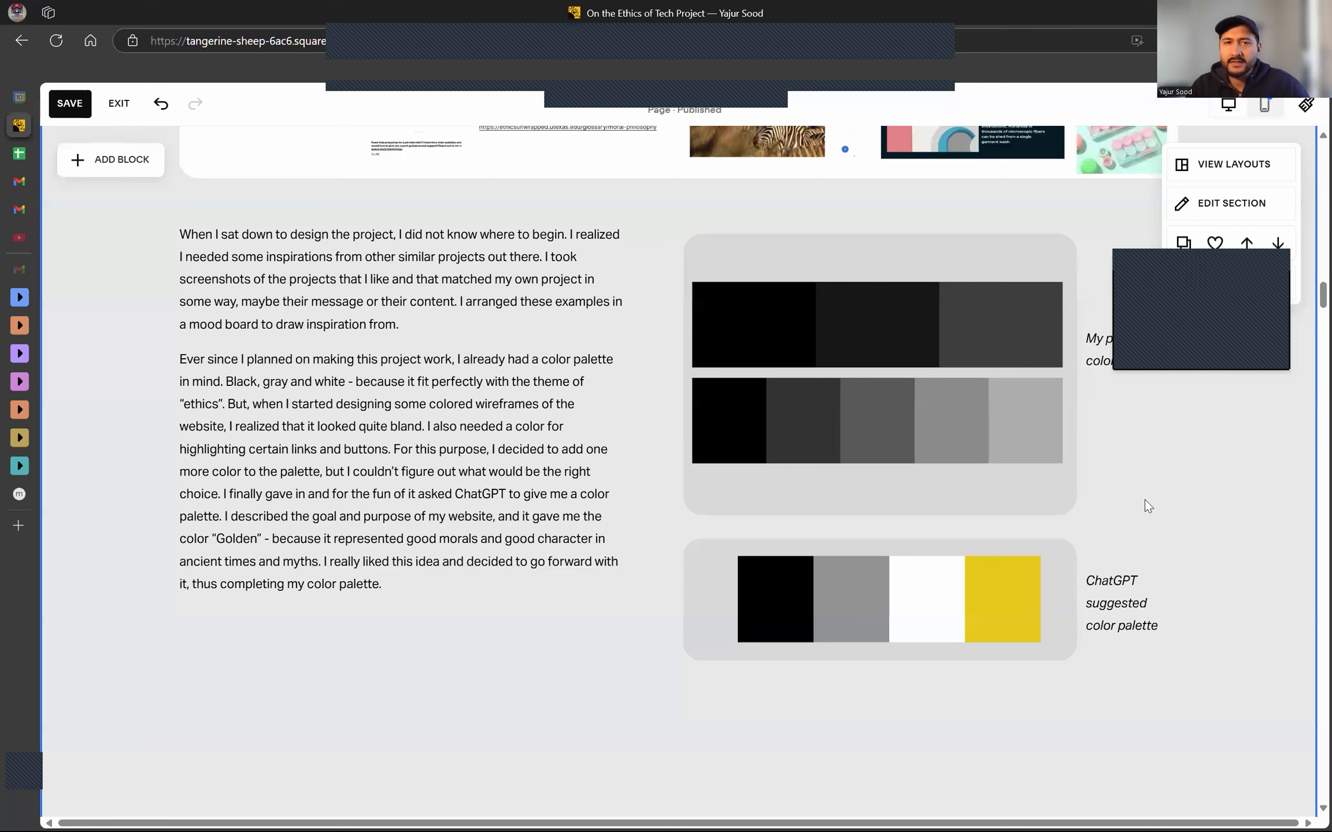
{"action": "scroll", "coordinate": [1145, 499], "scroll_direction": "up", "scroll_amount": 1}
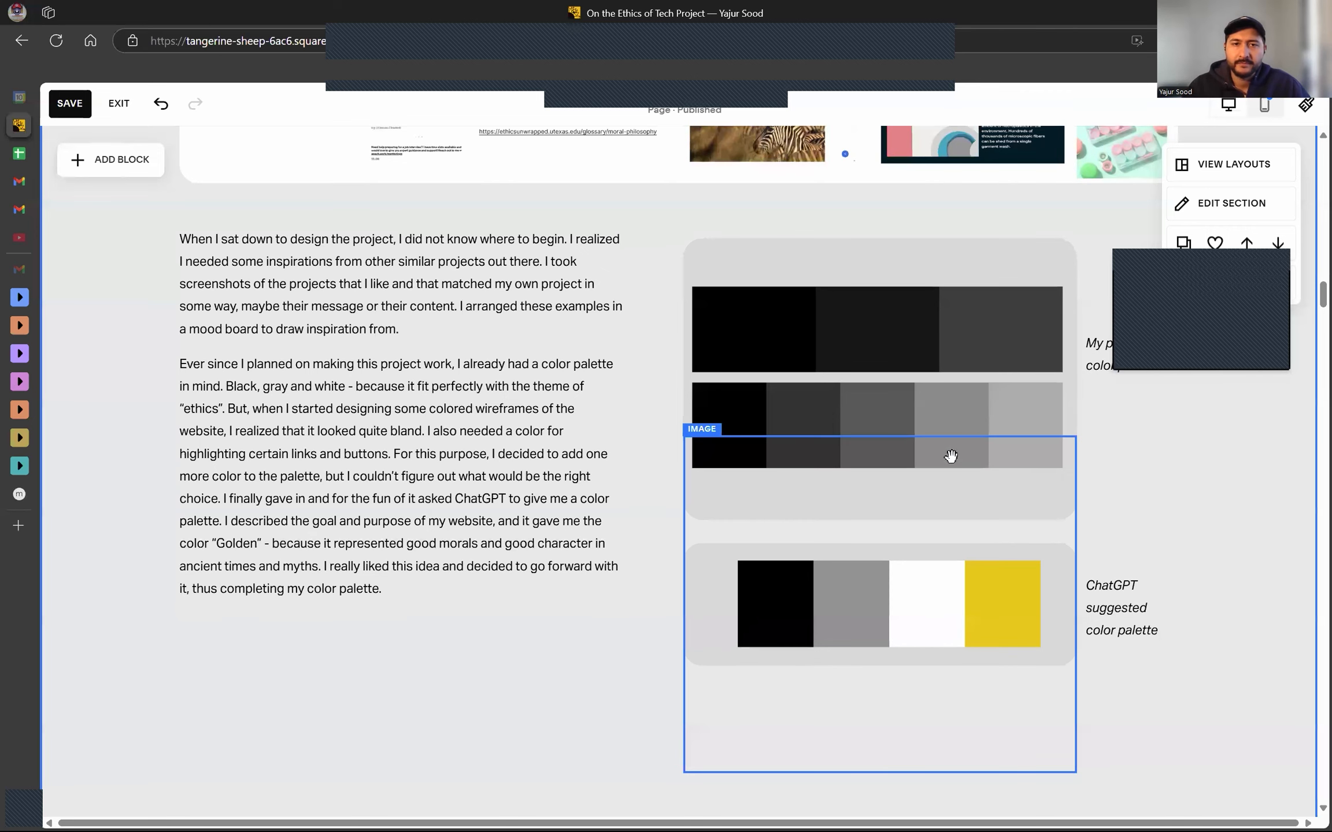
{"action": "scroll", "coordinate": [593, 442], "scroll_direction": "down", "scroll_amount": 1}
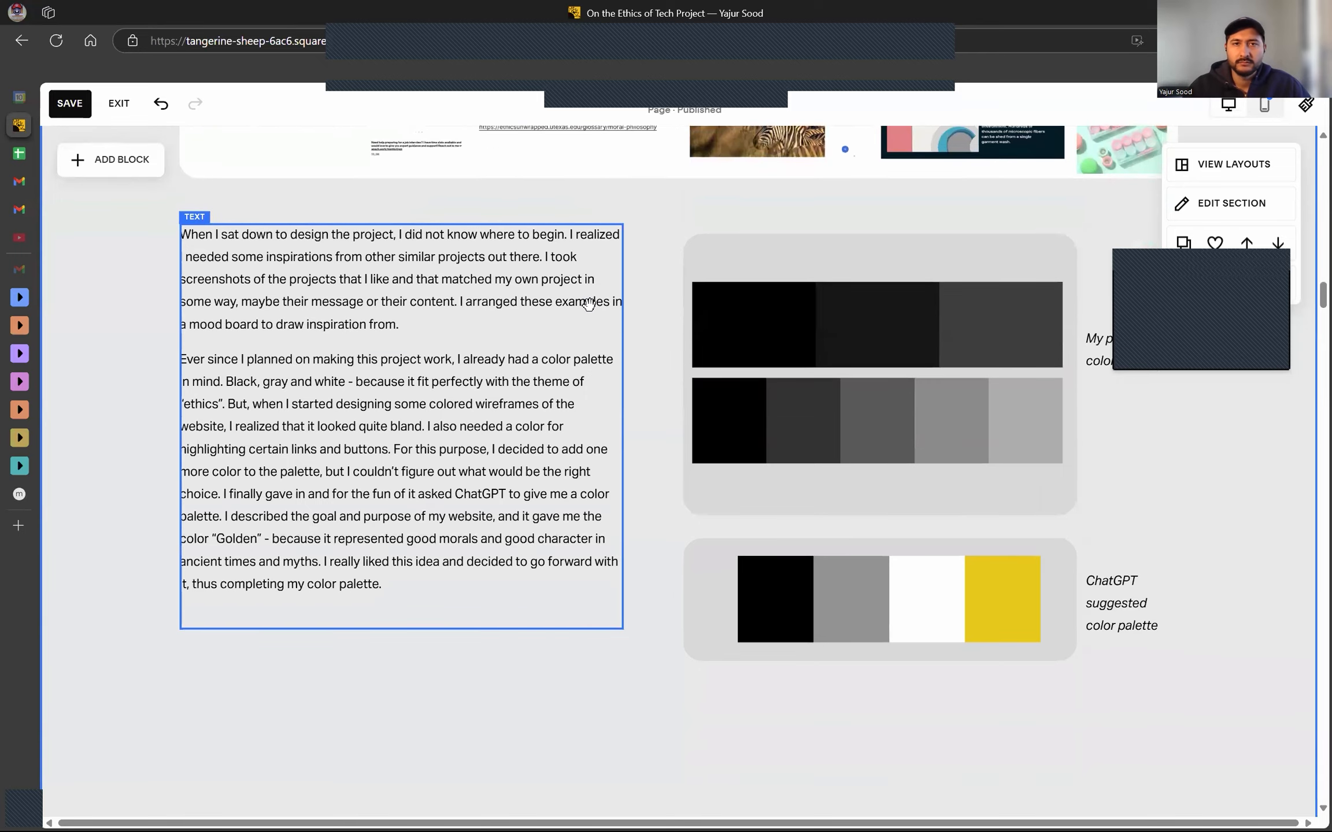
Shrink the black-and-gray palette image and place it next to its caption, with the four-color palette moved up beneath it.
{"action": "scroll", "coordinate": [594, 439], "scroll_direction": "up", "scroll_amount": 2}
{"action": "left_click", "coordinate": [765, 436]}
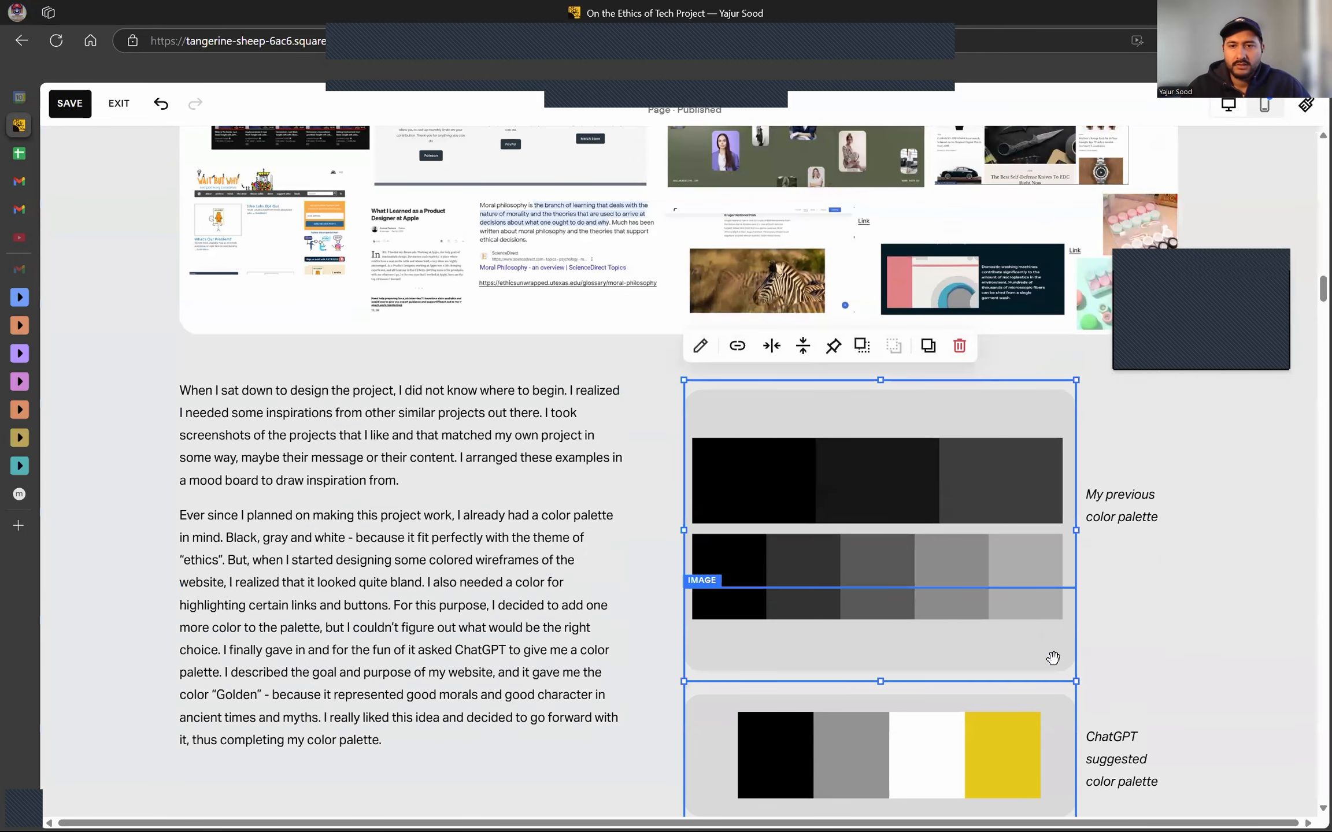
{"action": "left_click_drag", "start_coordinate": [1076, 681], "coordinate": [1018, 632]}
{"action": "scroll", "coordinate": [786, 663], "scroll_direction": "down", "scroll_amount": 1}
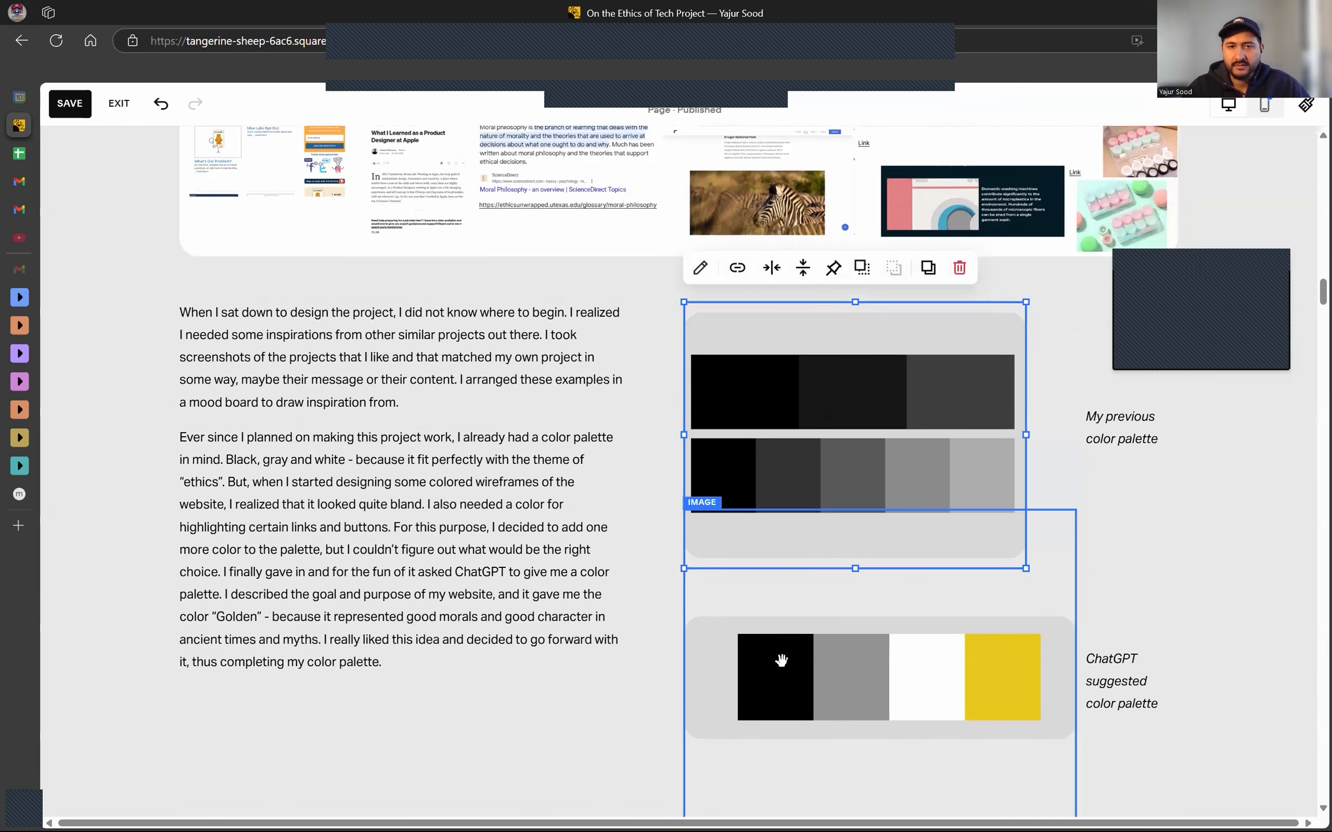
{"action": "left_click_drag", "start_coordinate": [789, 625], "coordinate": [789, 591]}
{"action": "left_click_drag", "start_coordinate": [999, 405], "coordinate": [1050, 406]}
Narrow the four-color palette image to the black-and-gray palette's width and adjust its position beneath it.
{"action": "left_click", "coordinate": [696, 698]}
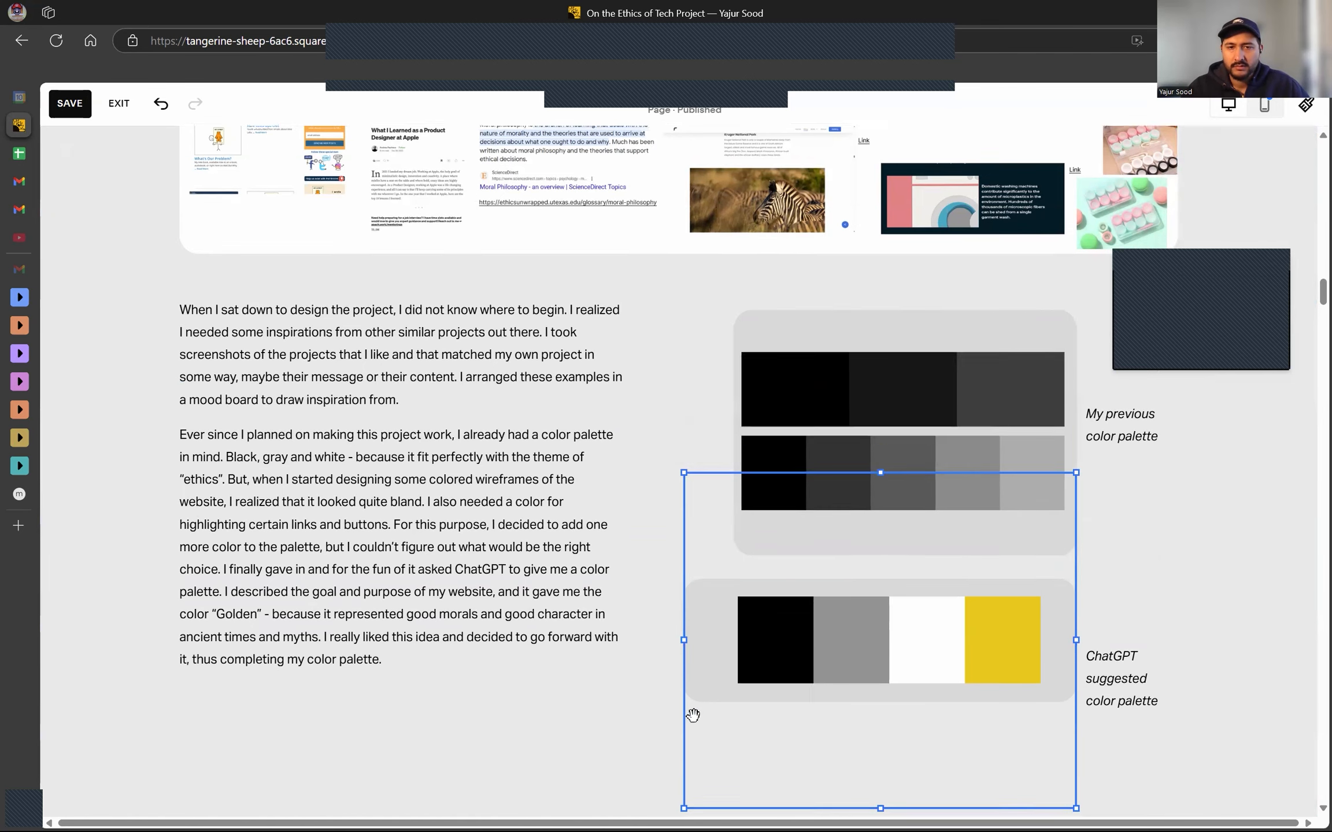
{"action": "scroll", "coordinate": [692, 713], "scroll_direction": "down", "scroll_amount": 2}
{"action": "left_click_drag", "start_coordinate": [685, 655], "coordinate": [729, 583]}
{"action": "left_click_drag", "start_coordinate": [817, 493], "coordinate": [818, 529]}
{"action": "left_click", "coordinate": [1070, 651]}
Move the "ChatGPT suggested color palette" caption up level with the four-color palette and save the page.
{"action": "scroll", "coordinate": [1070, 651], "scroll_direction": "up", "scroll_amount": 1}
{"action": "left_click_drag", "start_coordinate": [1112, 605], "coordinate": [1113, 570]}
{"action": "left_click", "coordinate": [1085, 687]}
{"action": "scroll", "coordinate": [1081, 683], "scroll_direction": "up", "scroll_amount": 2}
{"action": "left_click_drag", "start_coordinate": [811, 522], "coordinate": [812, 525]}
{"action": "left_click", "coordinate": [1212, 648]}
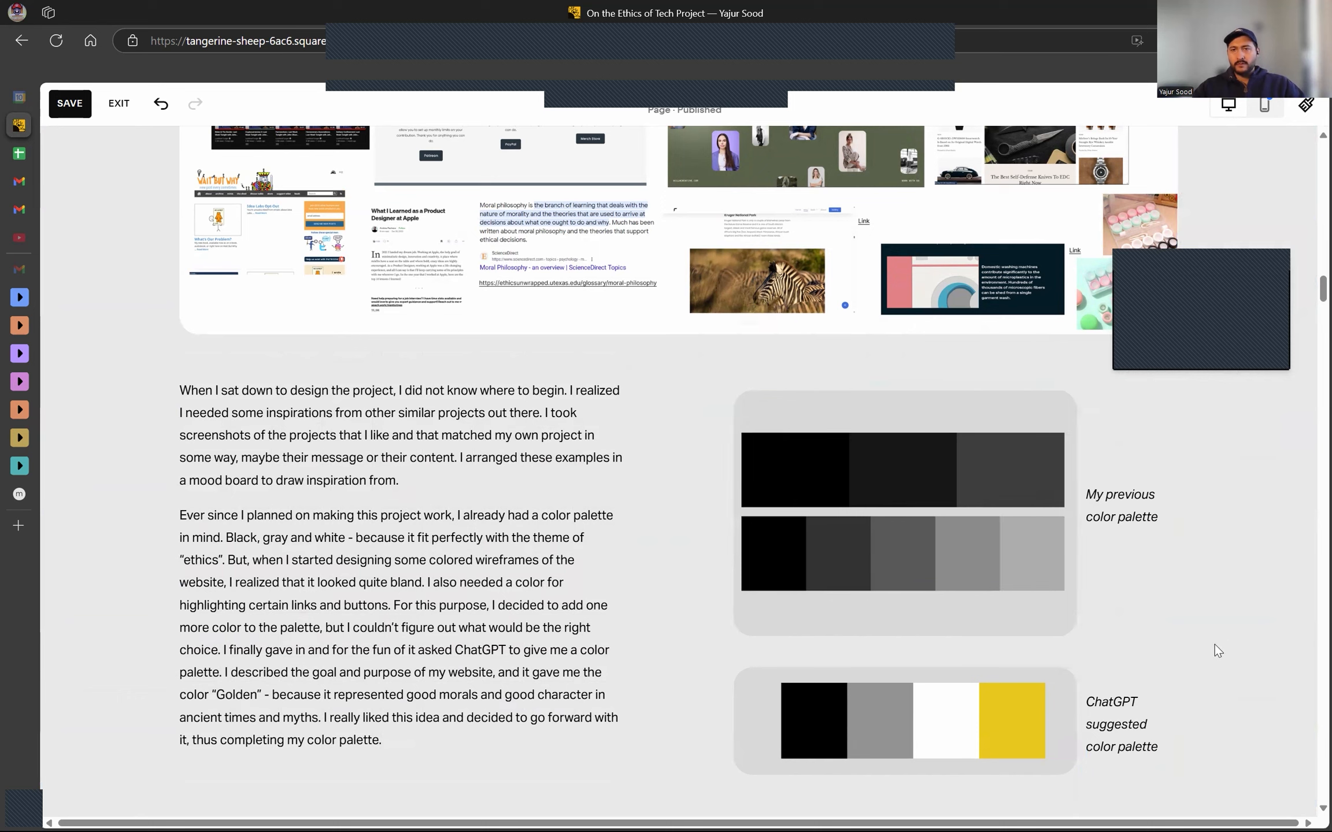
{"action": "left_click", "coordinate": [466, 525]}
{"action": "scroll", "coordinate": [281, 399], "scroll_direction": "up", "scroll_amount": 3}
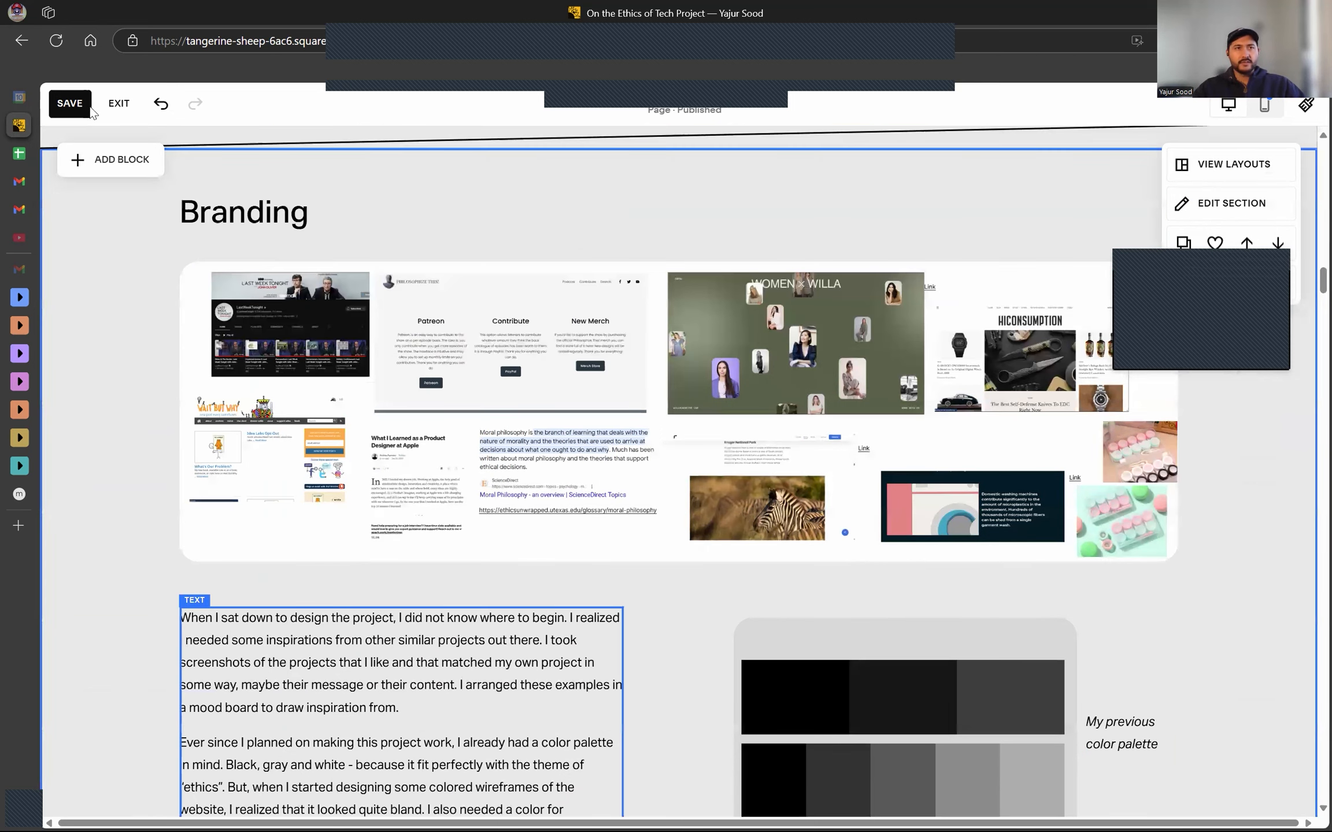
{"action": "left_click", "coordinate": [70, 104]}
Close the empty gap below the palettes by moving the "One Month Mark" heading up and shortening the Branding section, and save the page.
{"action": "scroll", "coordinate": [451, 467], "scroll_direction": "down", "scroll_amount": 5}
{"action": "scroll", "coordinate": [556, 527], "scroll_direction": "down", "scroll_amount": 8}
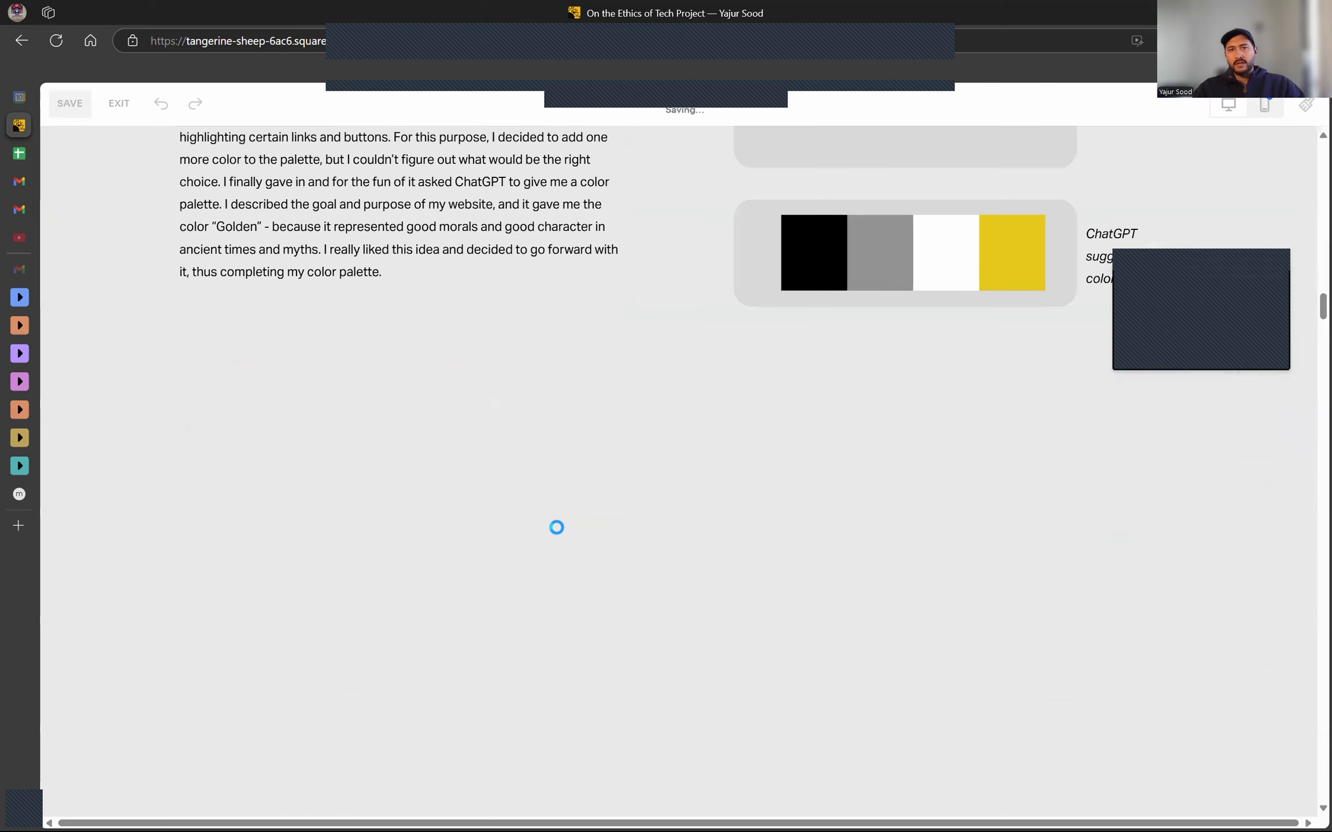
{"action": "scroll", "coordinate": [770, 546], "scroll_direction": "up", "scroll_amount": 5}
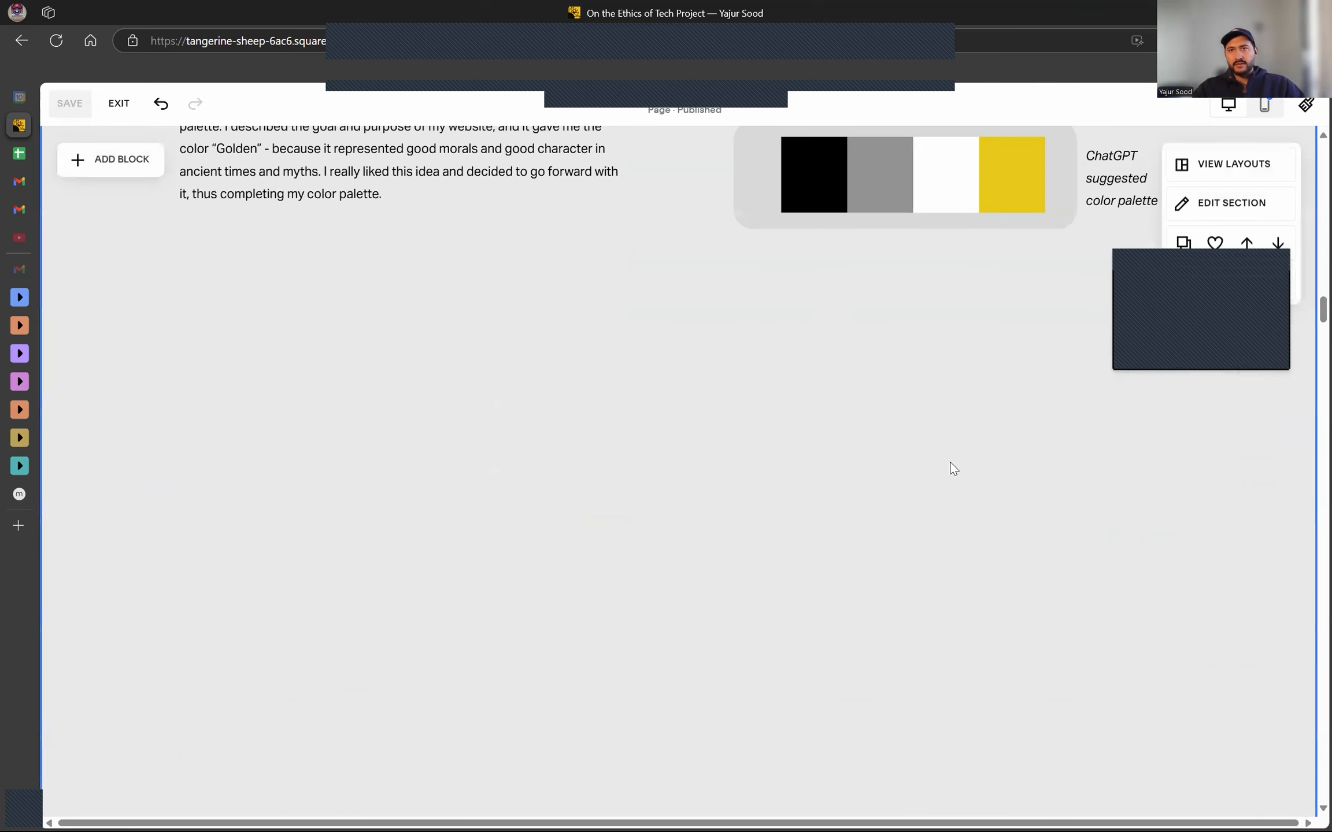
{"action": "scroll", "coordinate": [997, 514], "scroll_direction": "down", "scroll_amount": 3}
{"action": "left_click_drag", "start_coordinate": [1108, 672], "coordinate": [1112, 497]}
{"action": "scroll", "coordinate": [1124, 744], "scroll_direction": "down", "scroll_amount": 1}
{"action": "left_click_drag", "start_coordinate": [769, 658], "coordinate": [767, 313]}
{"action": "scroll", "coordinate": [745, 451], "scroll_direction": "up", "scroll_amount": 3}
{"action": "left_click_drag", "start_coordinate": [734, 532], "coordinate": [743, 370]}
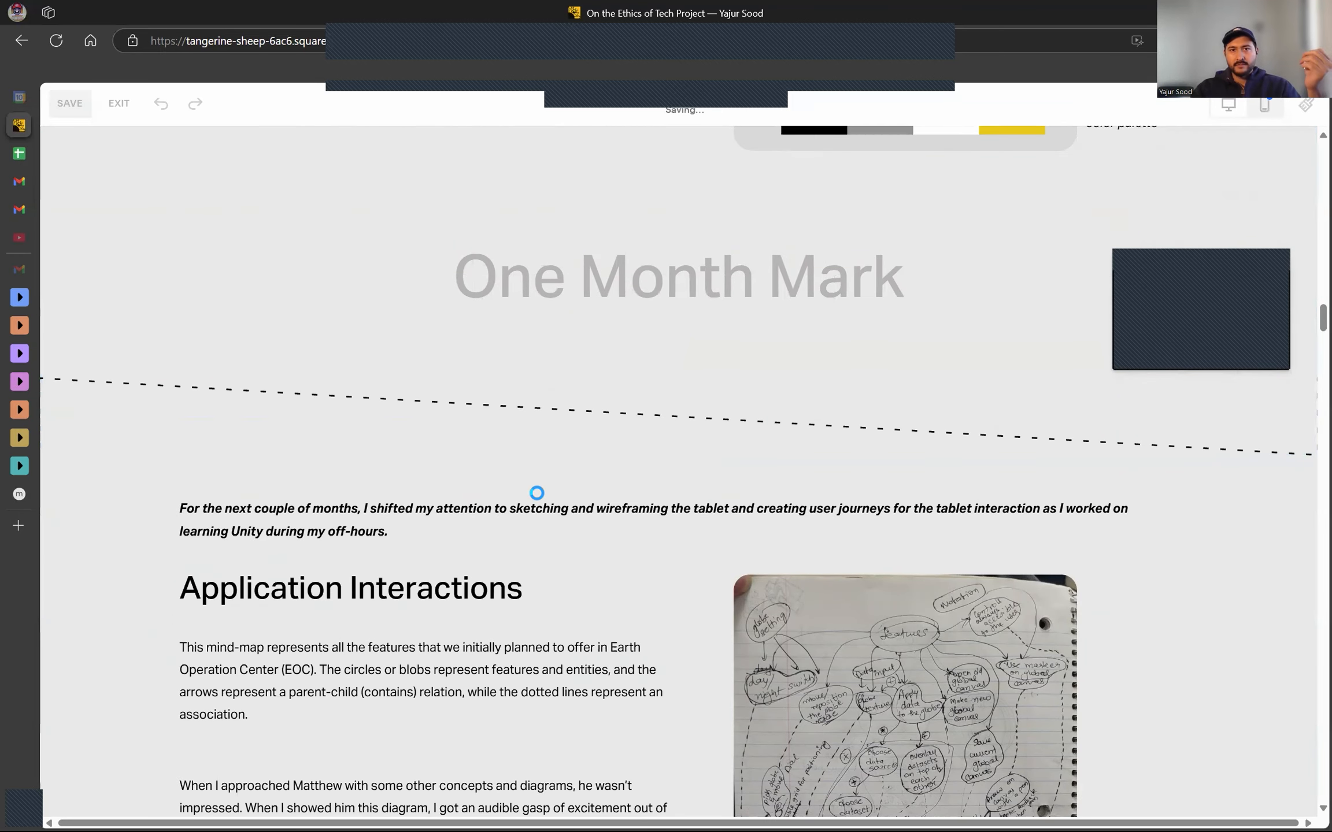
{"action": "scroll", "coordinate": [537, 493], "scroll_direction": "up", "scroll_amount": 10}
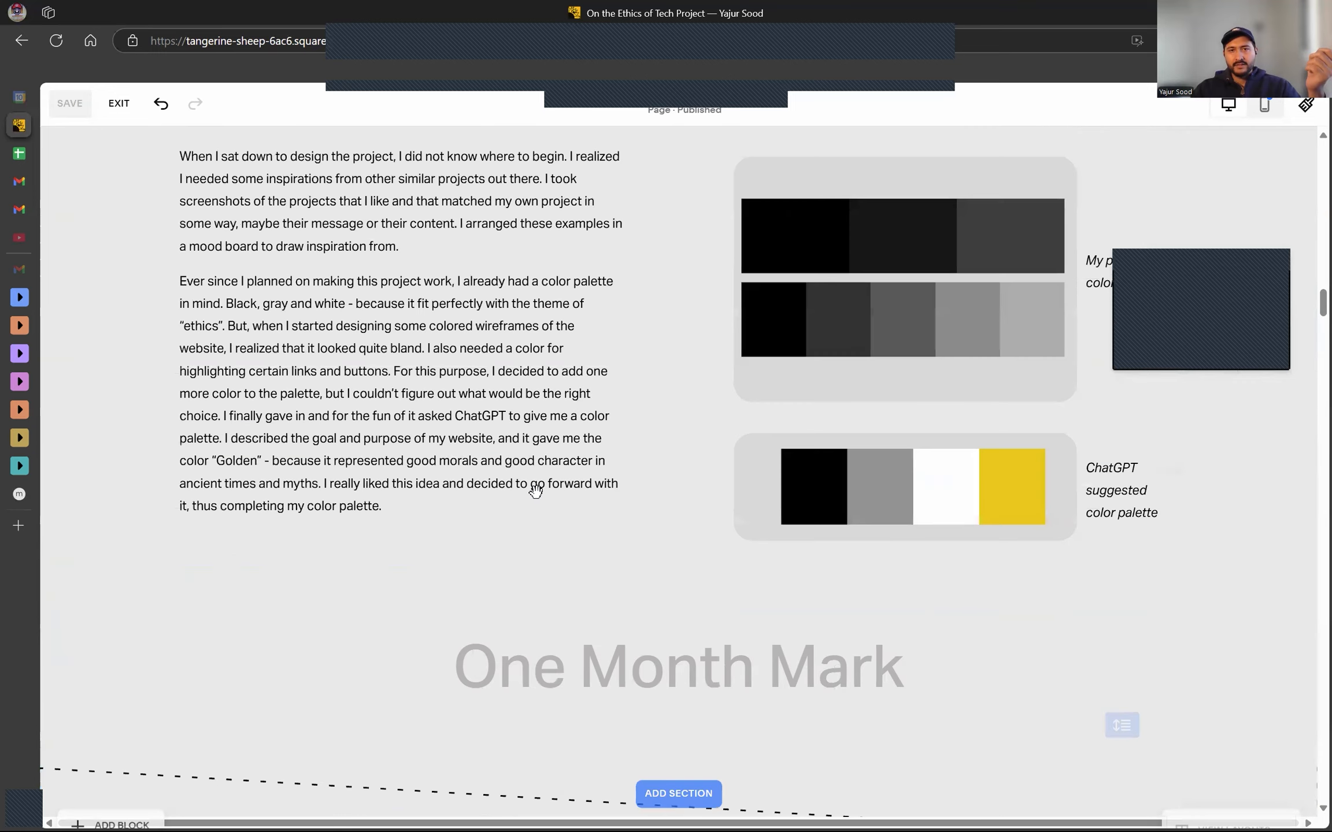
{"action": "scroll", "coordinate": [536, 493], "scroll_direction": "up", "scroll_amount": 8}
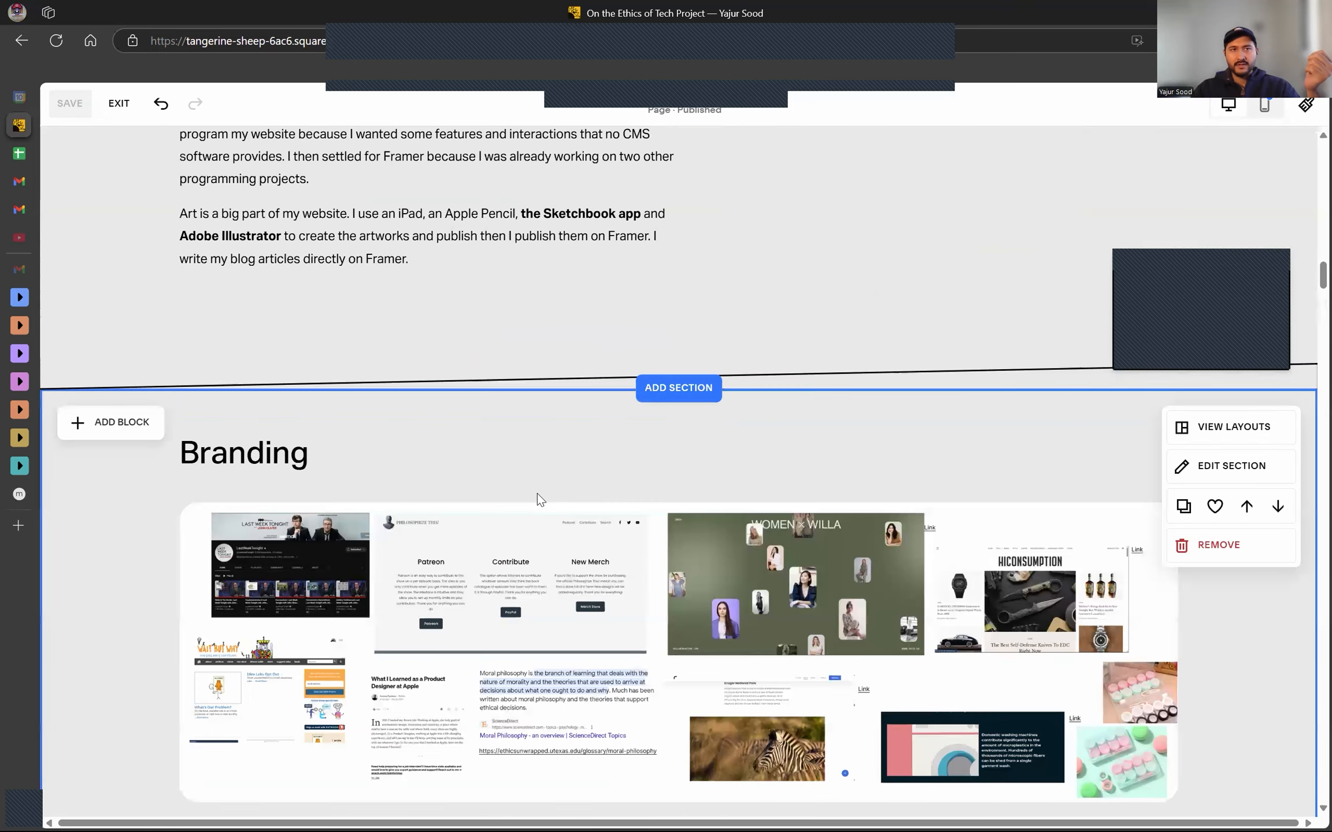
{"action": "scroll", "coordinate": [544, 495], "scroll_direction": "up", "scroll_amount": 5}
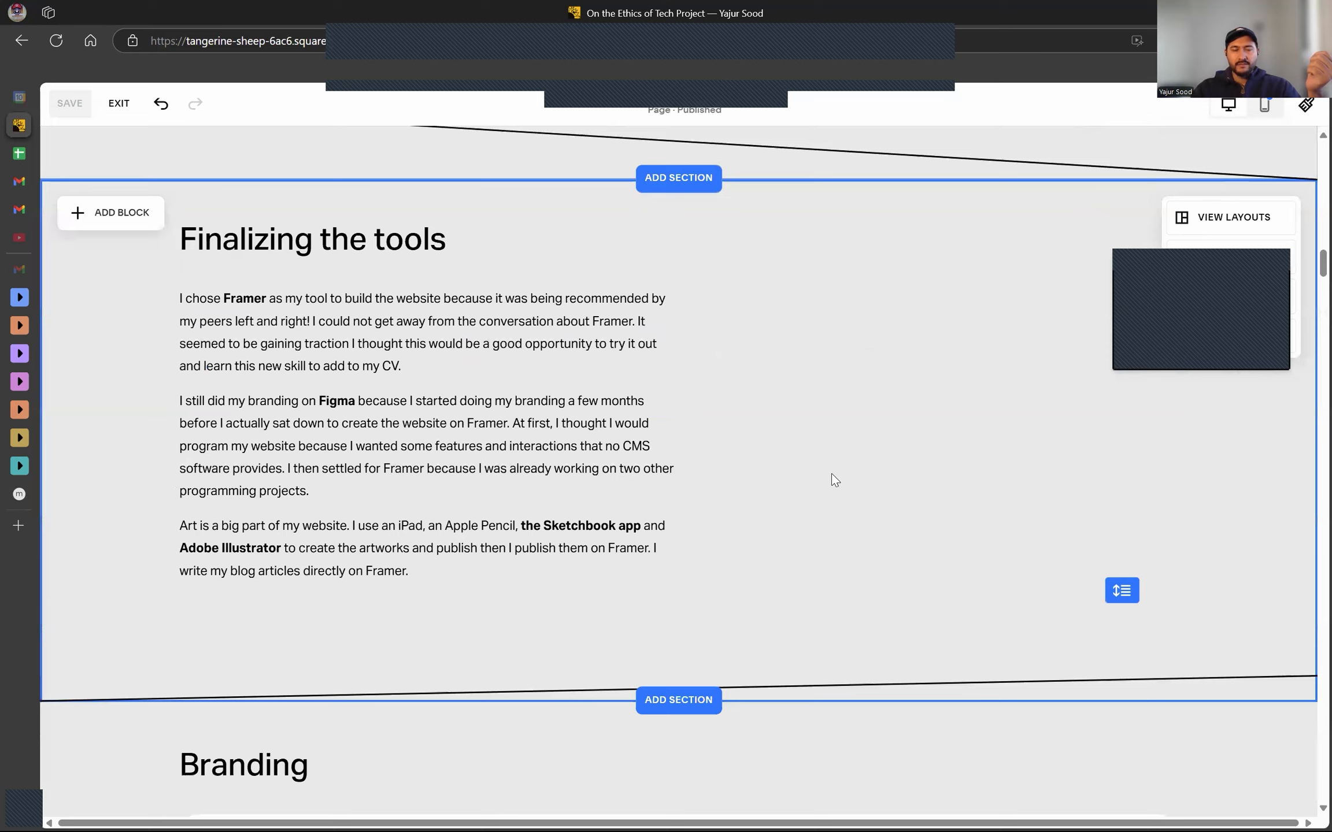
{"action": "scroll", "coordinate": [831, 473], "scroll_direction": "down", "scroll_amount": 4}
{"action": "scroll", "coordinate": [830, 471], "scroll_direction": "down", "scroll_amount": 7}
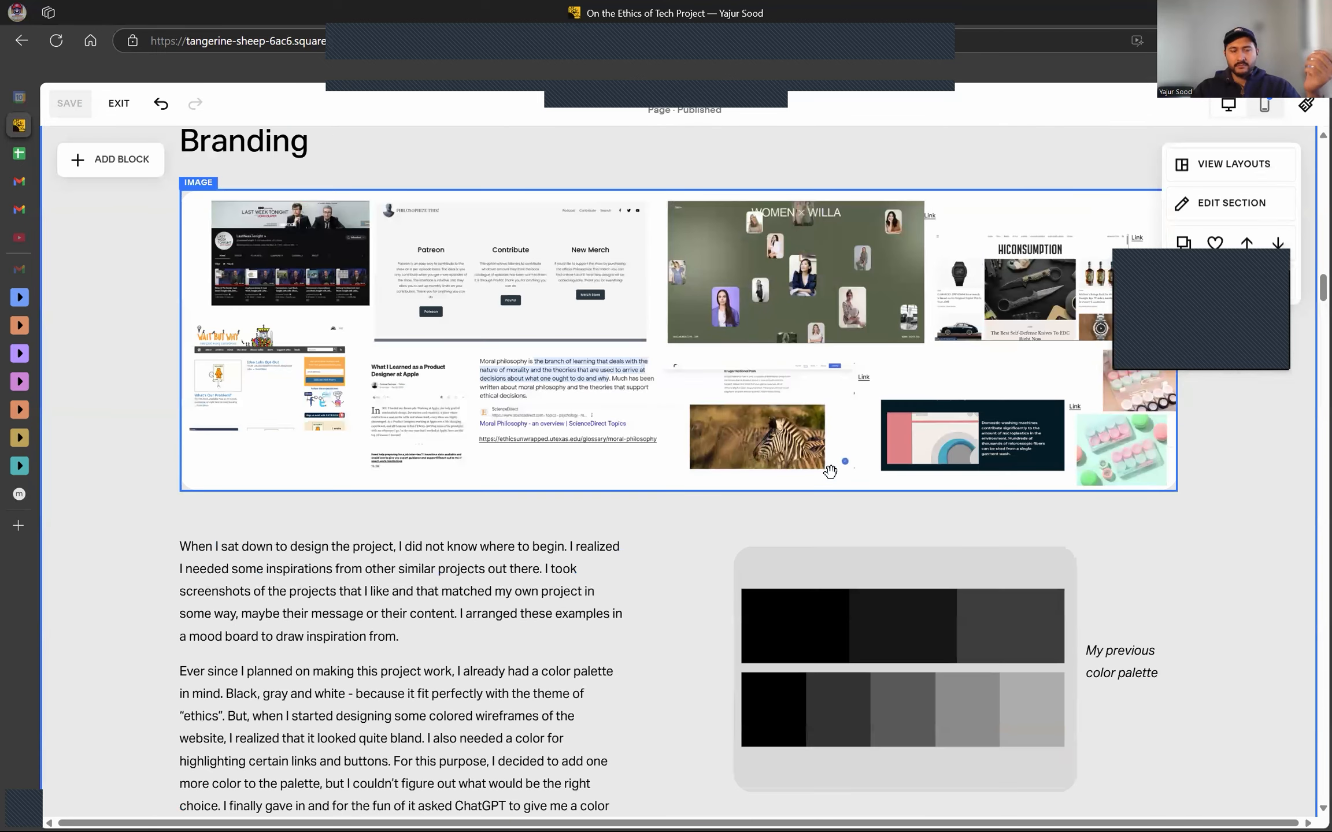